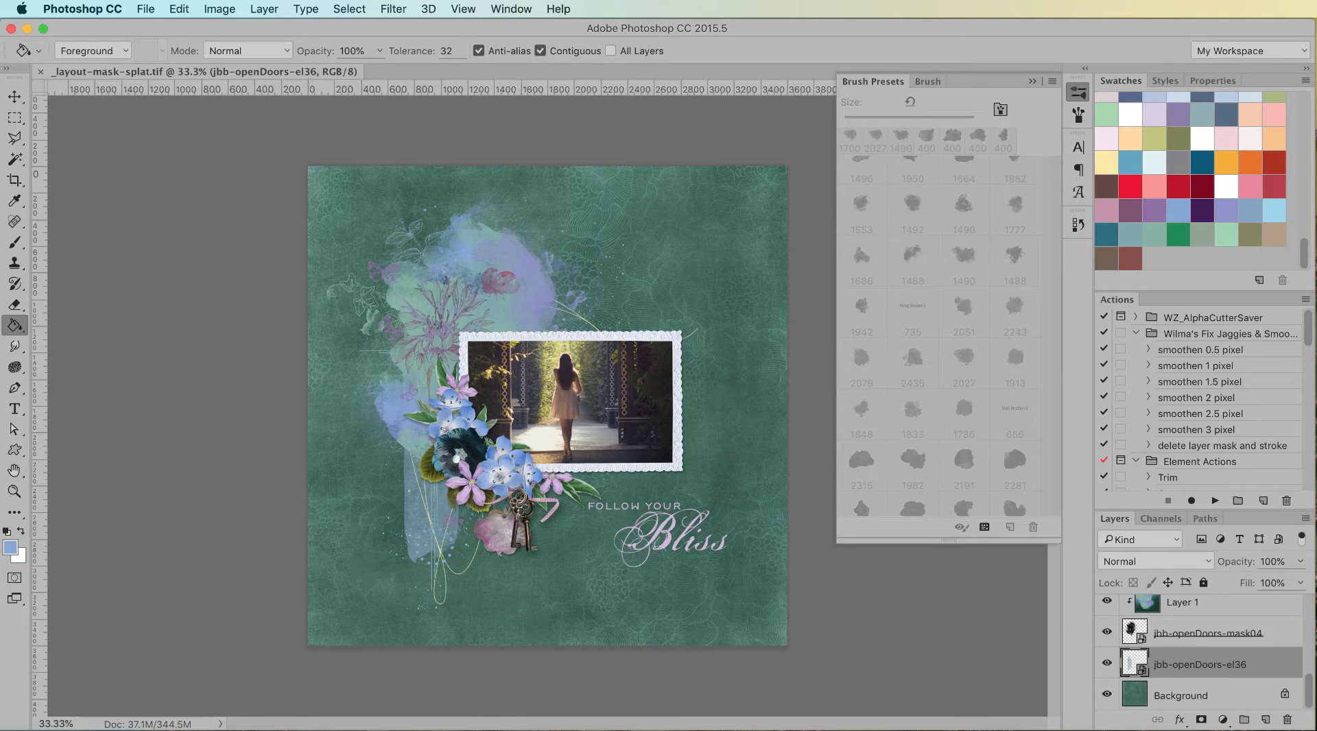
Step: Switch to Finder and open the green paper jbb-openDoors-pp05.jpg from the jbb-openDoors-papers folder in Photoshop
{"action": "key", "text": "super+Tab"}
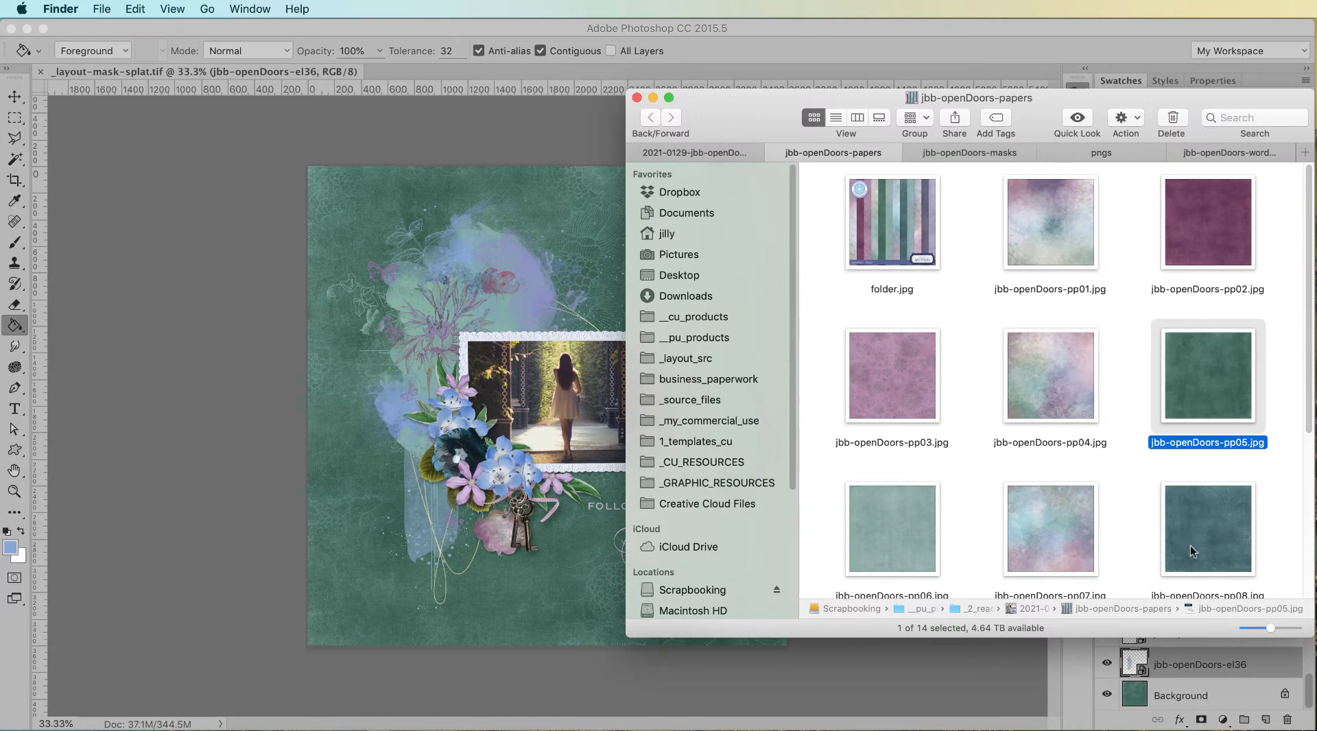
{"action": "double_click", "coordinate": [1199, 386]}
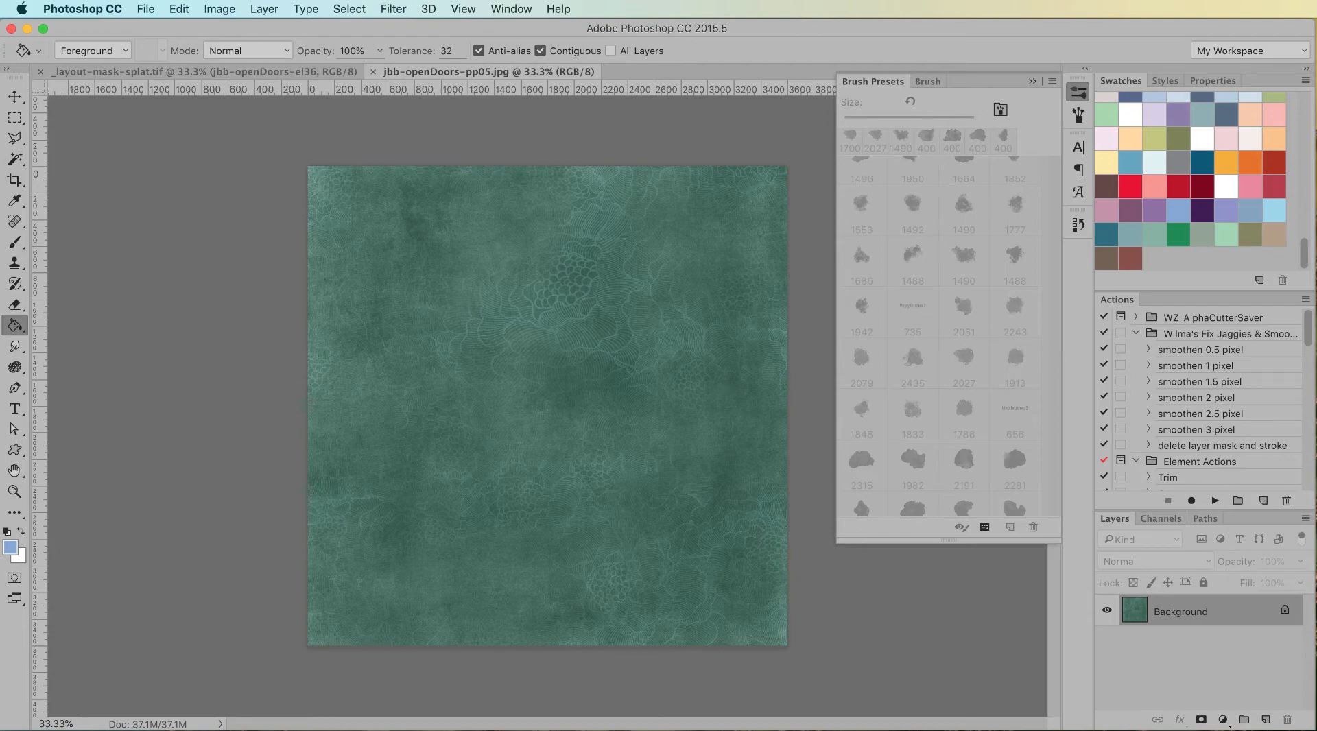
Step: Place jbb-openDoors-mask04.png from the jbb-openDoors-masks folder onto the paper, positioned in its upper-left area at about X 1320, Y 1318 px
{"action": "left_click", "coordinate": [583, 505]}
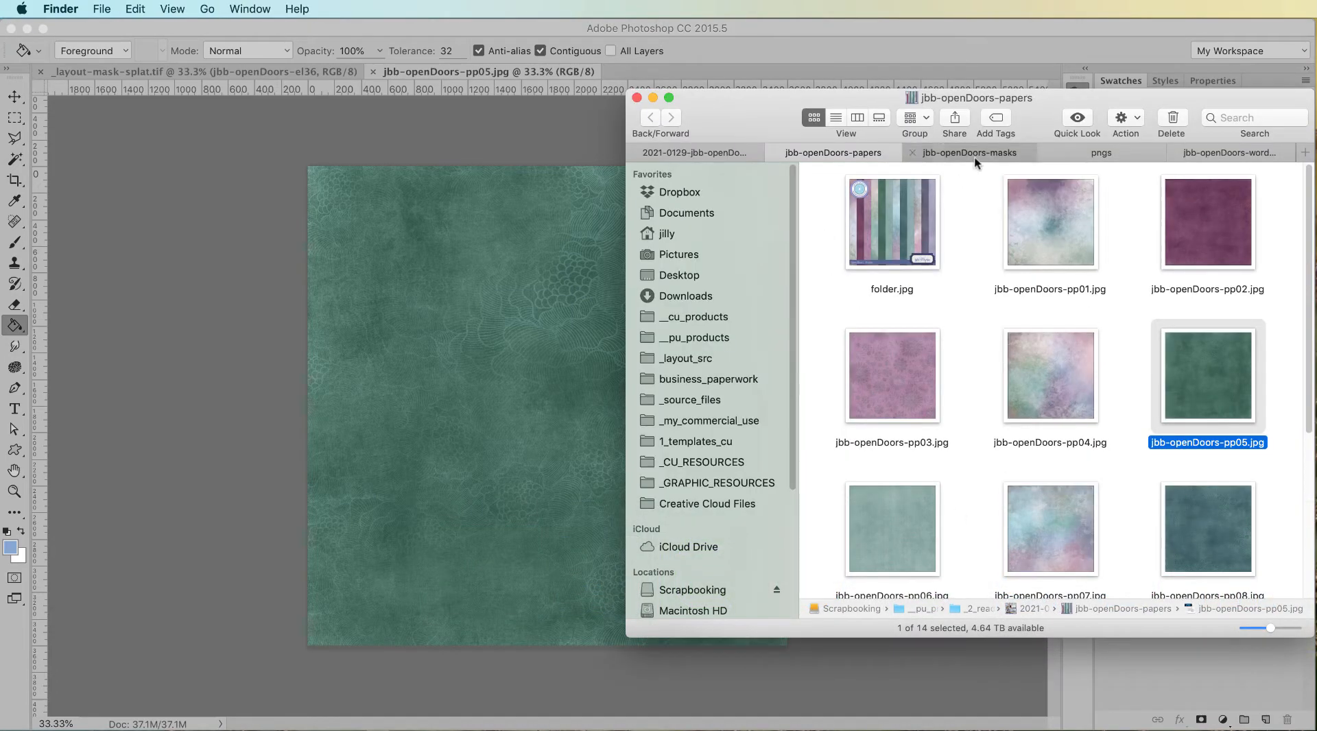
{"action": "left_click", "coordinate": [974, 156]}
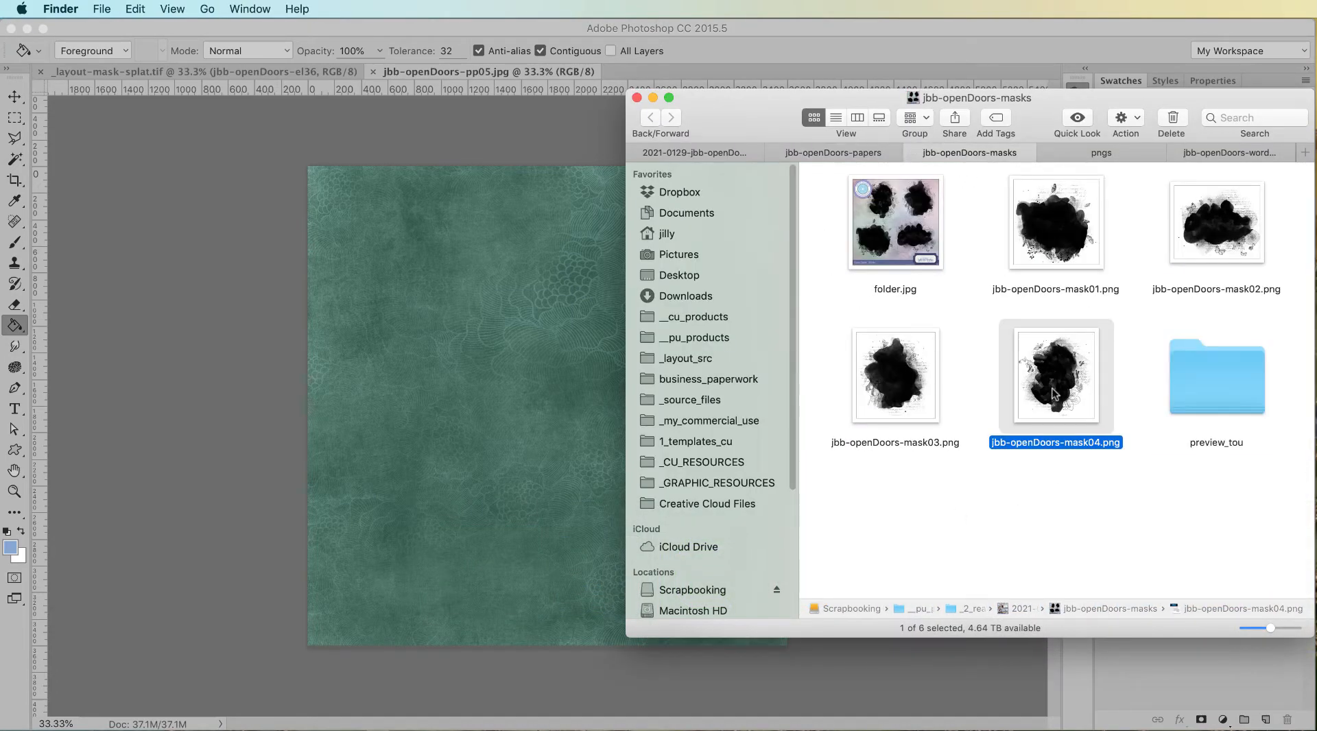
{"action": "left_click_drag", "start_coordinate": [1055, 394], "coordinate": [443, 409]}
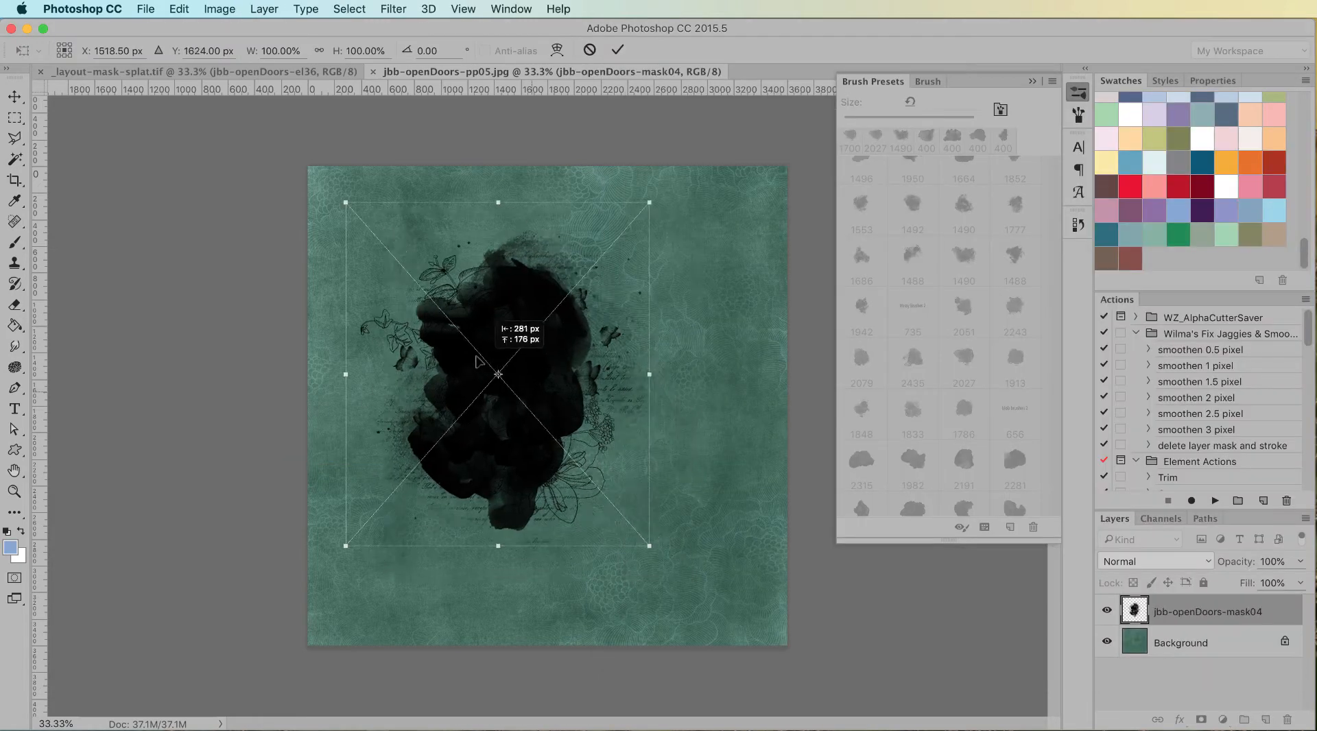
{"action": "left_click_drag", "start_coordinate": [479, 361], "coordinate": [470, 334]}
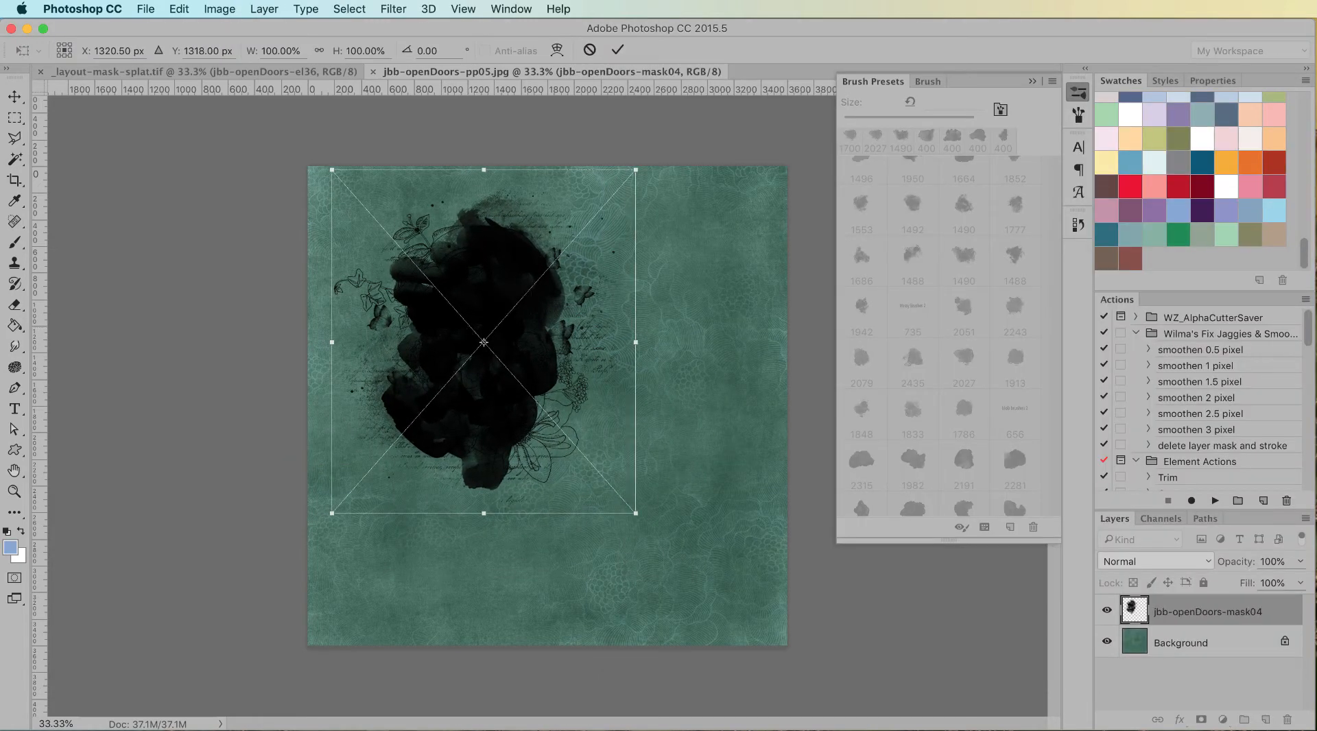
{"action": "key", "text": "Return"}
{"action": "key", "text": "g"}
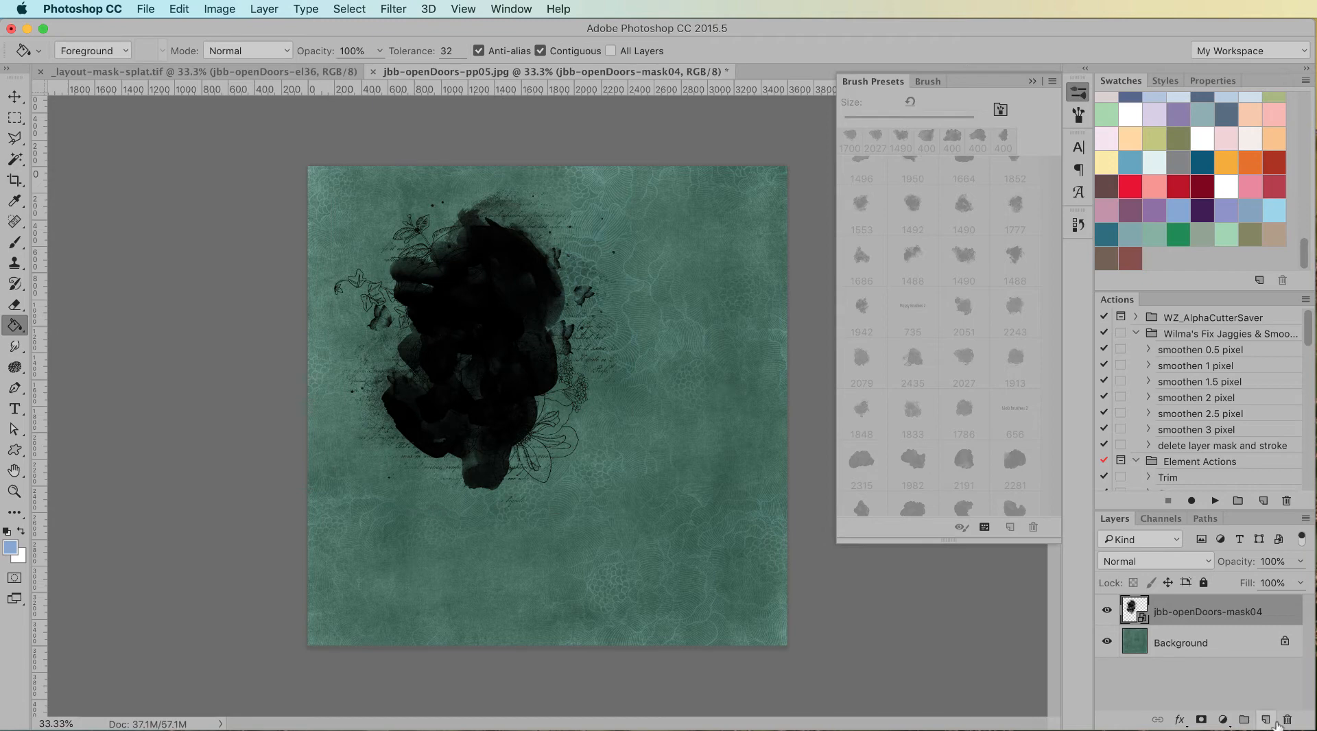
Step: Add a new layer clipped to the mask and stamp dusty pink on the mask's upper and lower areas with the 1490 px splatter brush
{"action": "left_click", "coordinate": [1267, 720]}
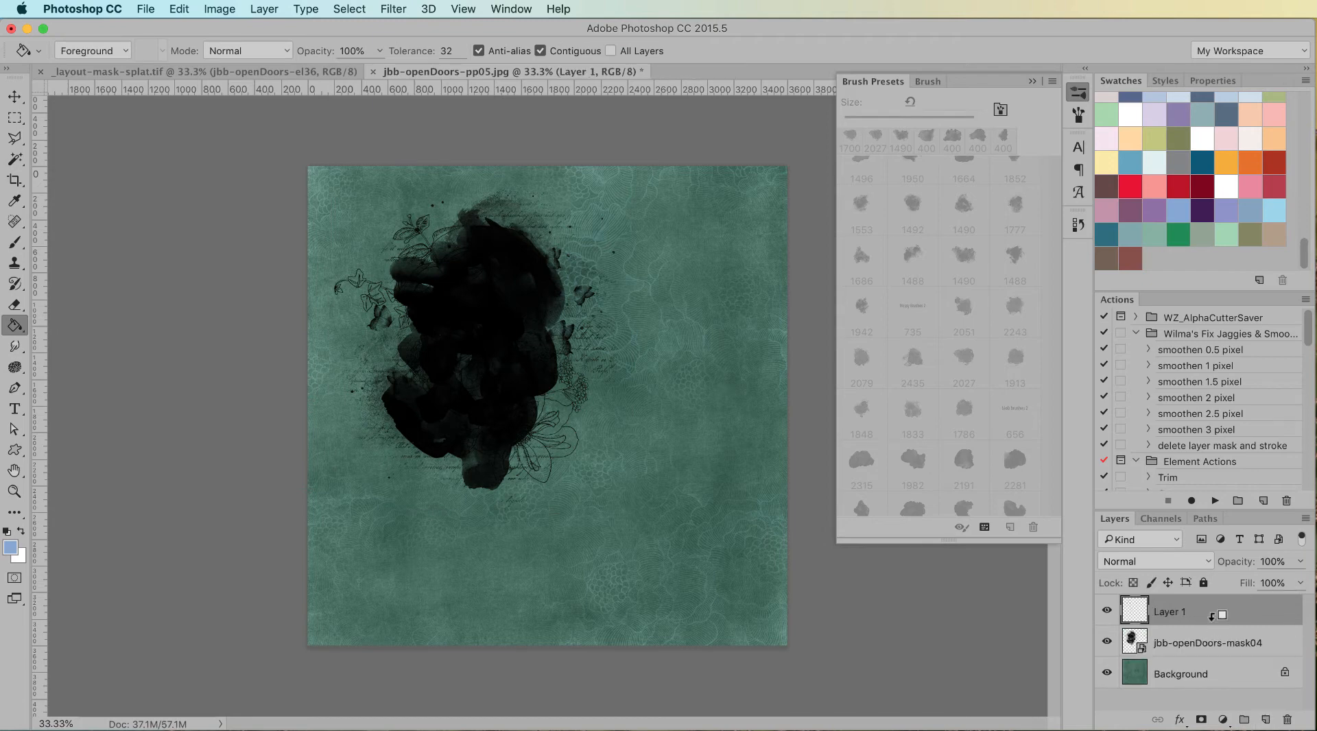
{"action": "left_click", "coordinate": [1212, 619], "text": "alt"}
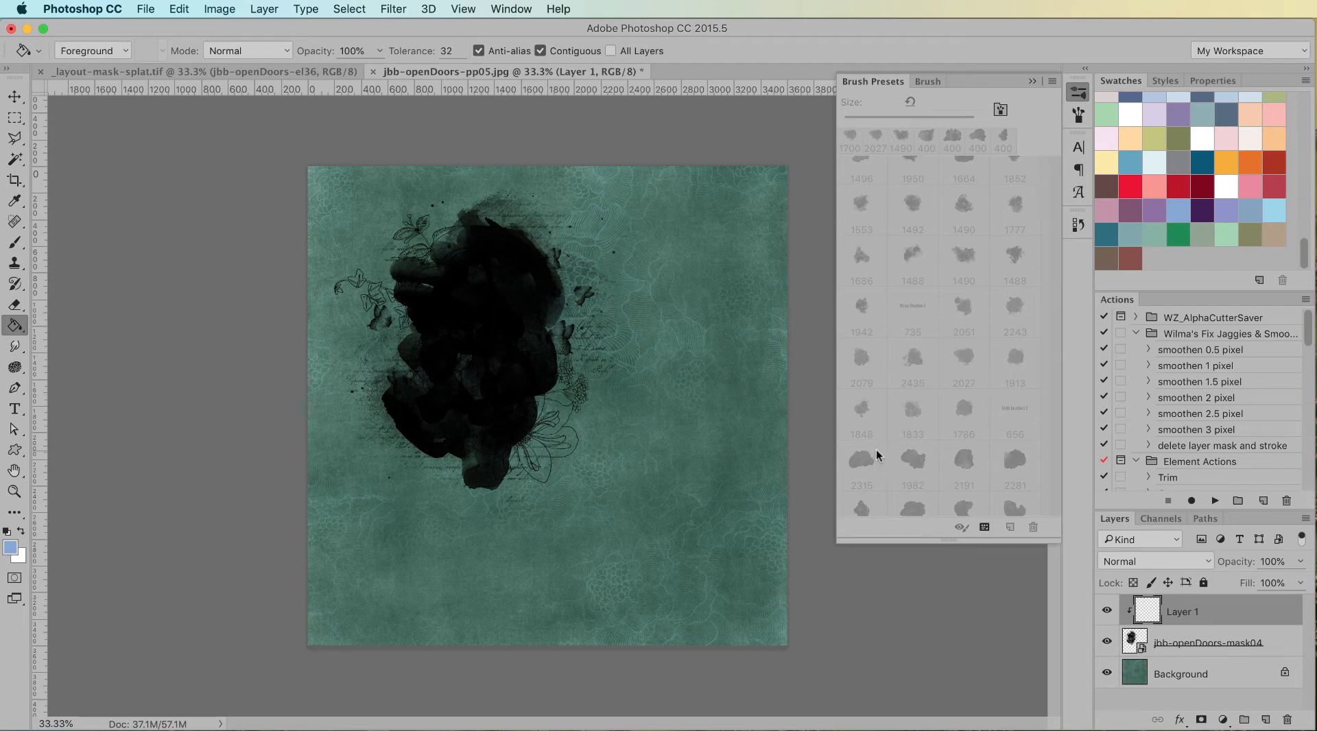
{"action": "key", "text": "m"}
{"action": "key", "text": "b"}
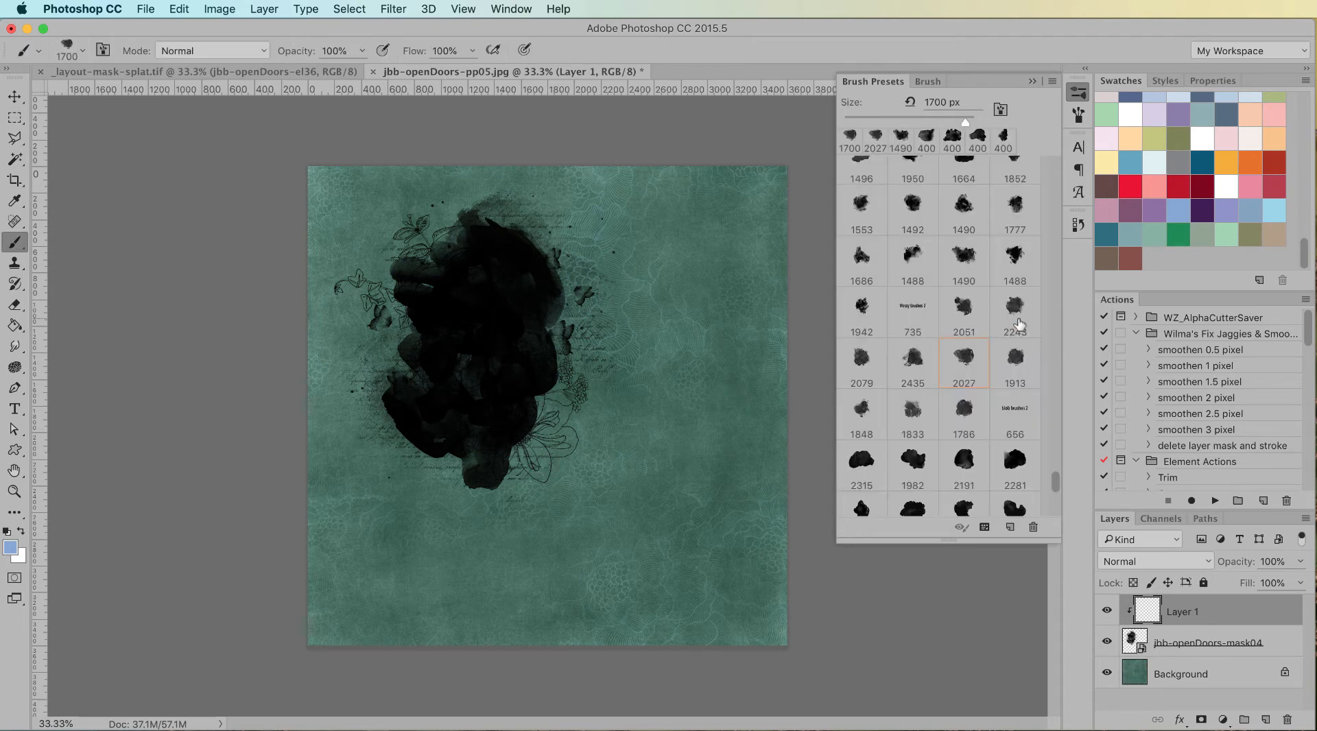
{"action": "left_click", "coordinate": [963, 255]}
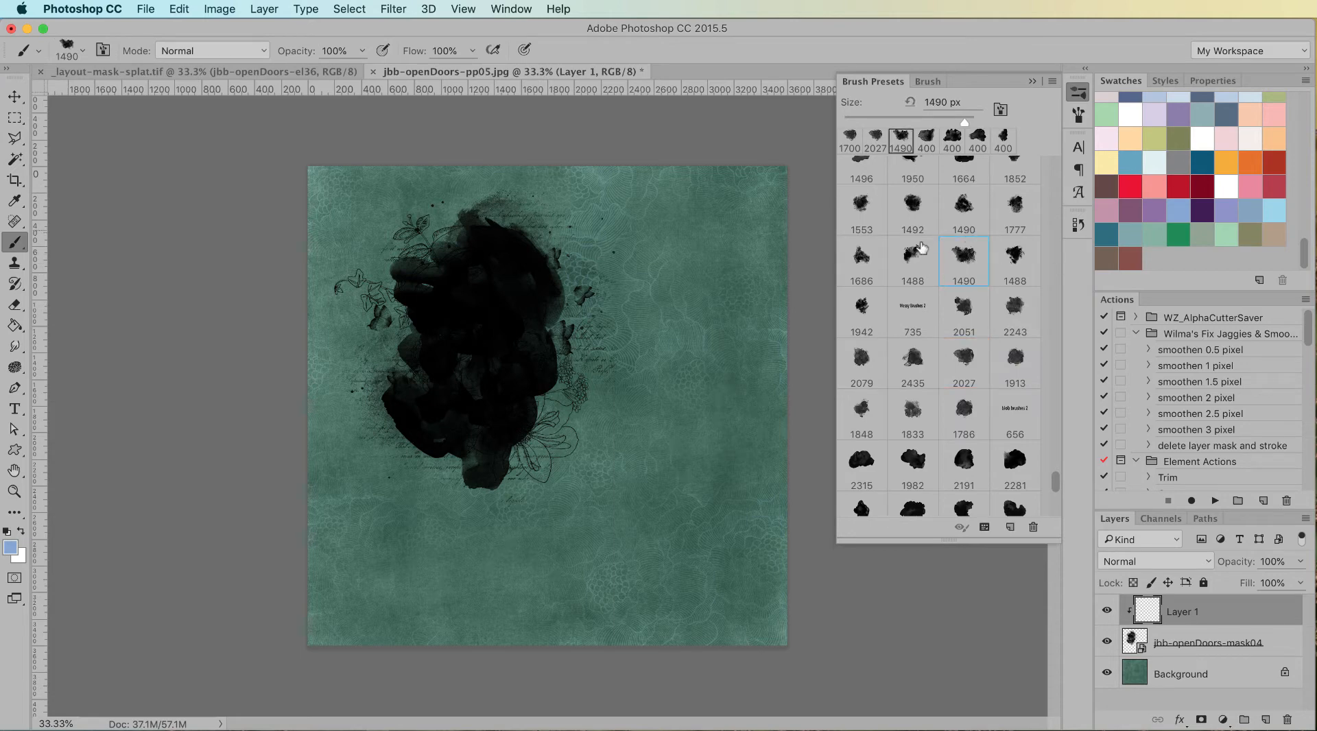
{"action": "left_click", "coordinate": [1107, 211]}
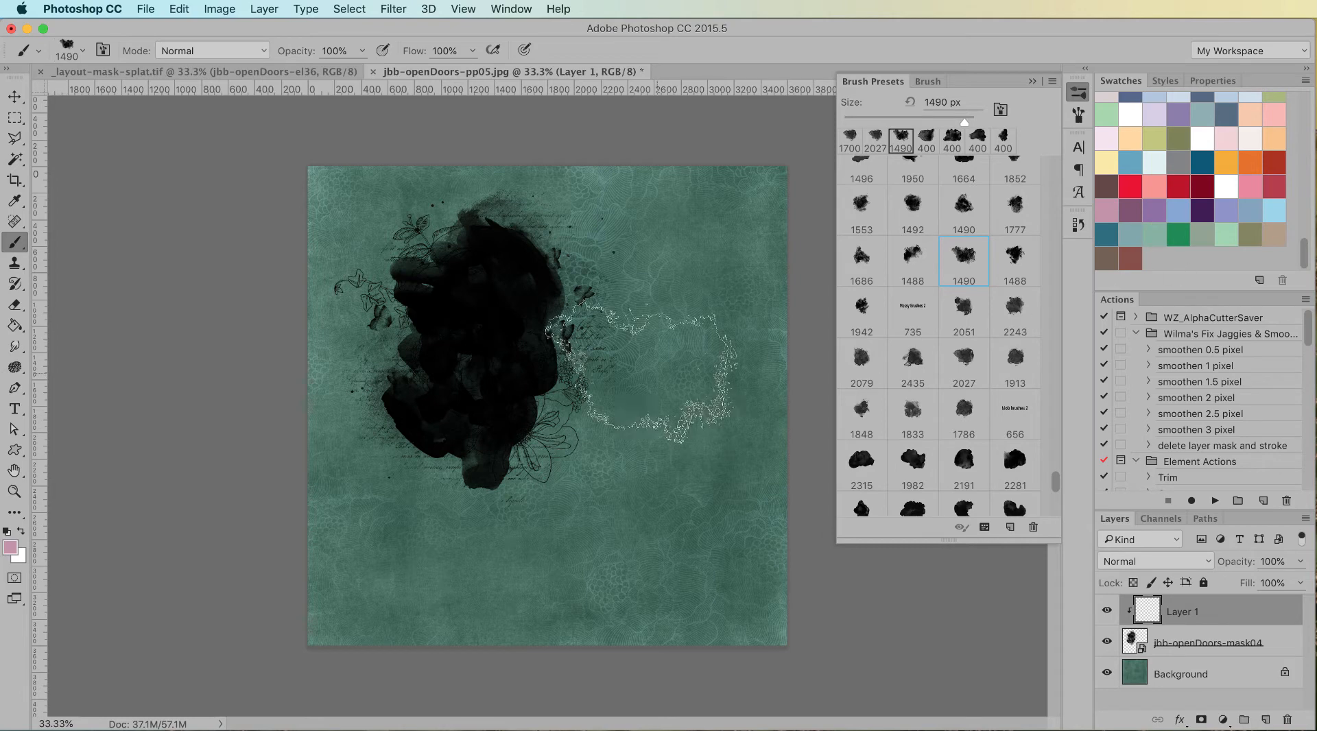
{"action": "left_click", "coordinate": [522, 268]}
{"action": "left_click", "coordinate": [483, 427]}
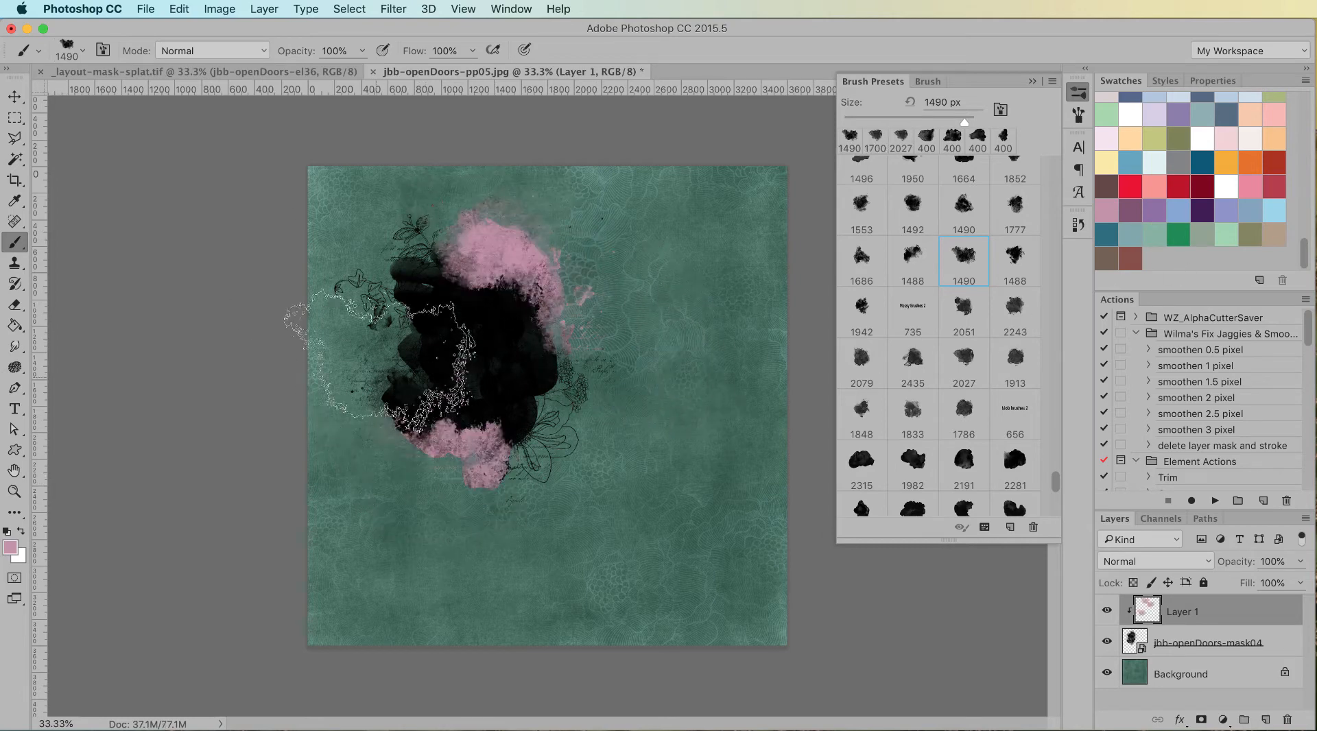
{"action": "left_click", "coordinate": [468, 281]}
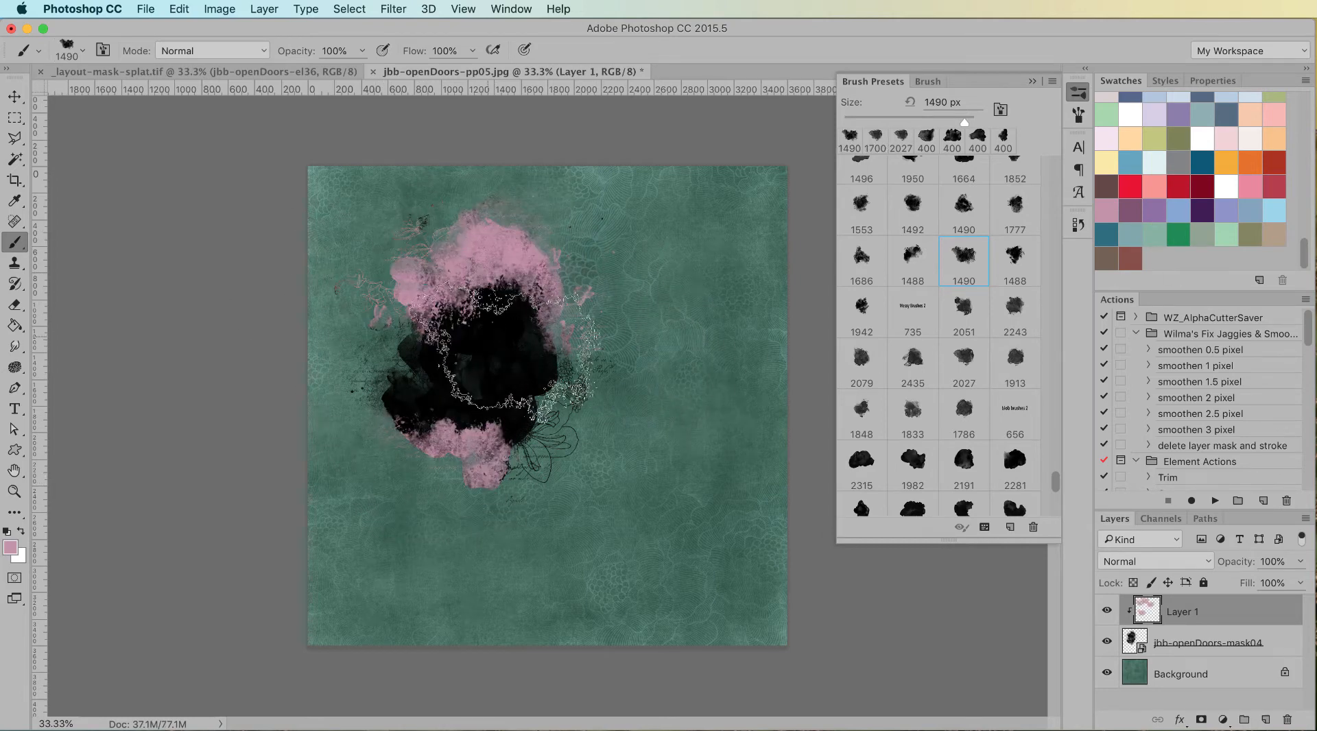
Step: Stamp pale teal-green splashes over the middle, lower-left and upper parts of the mask
{"action": "left_click", "coordinate": [1134, 235]}
{"action": "left_click", "coordinate": [535, 323]}
{"action": "left_click", "coordinate": [430, 381]}
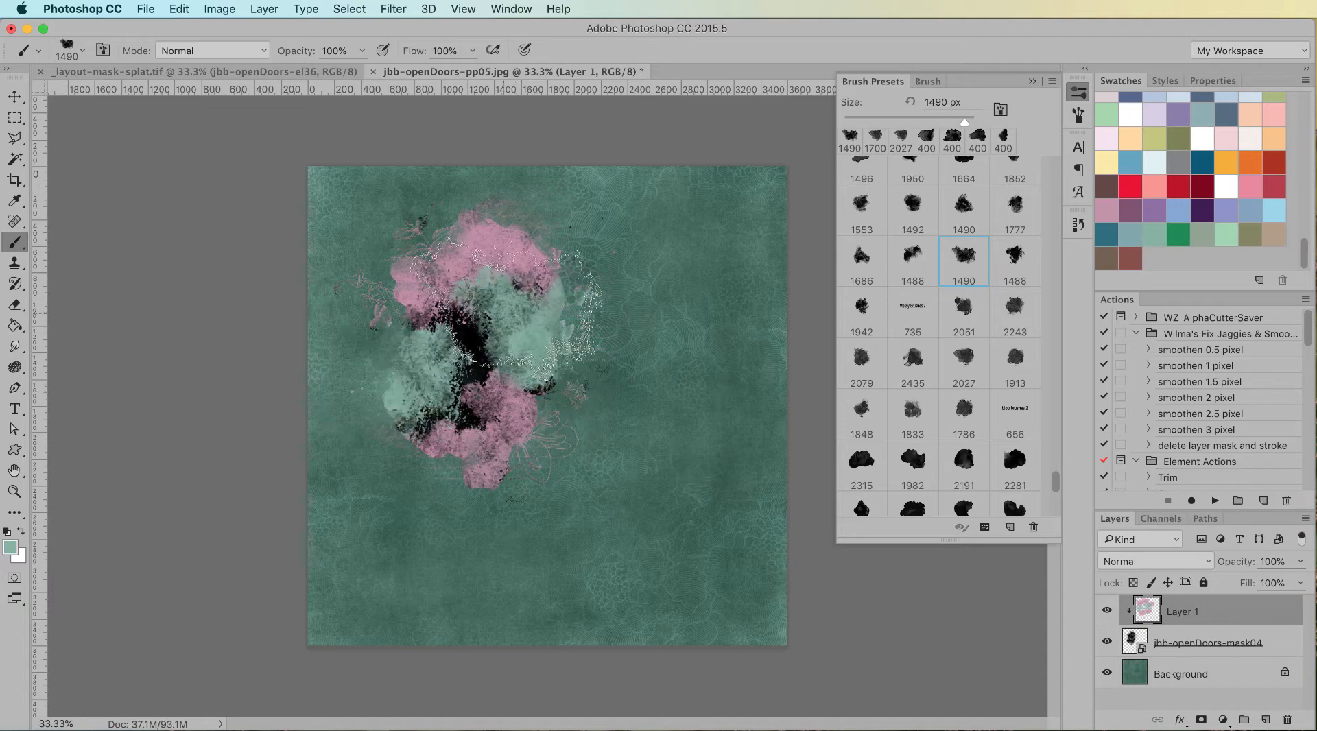
{"action": "left_click", "coordinate": [500, 262]}
Step: Stamp lavender splashes across the center, bottom and upper parts of the mask
{"action": "left_click", "coordinate": [1223, 205]}
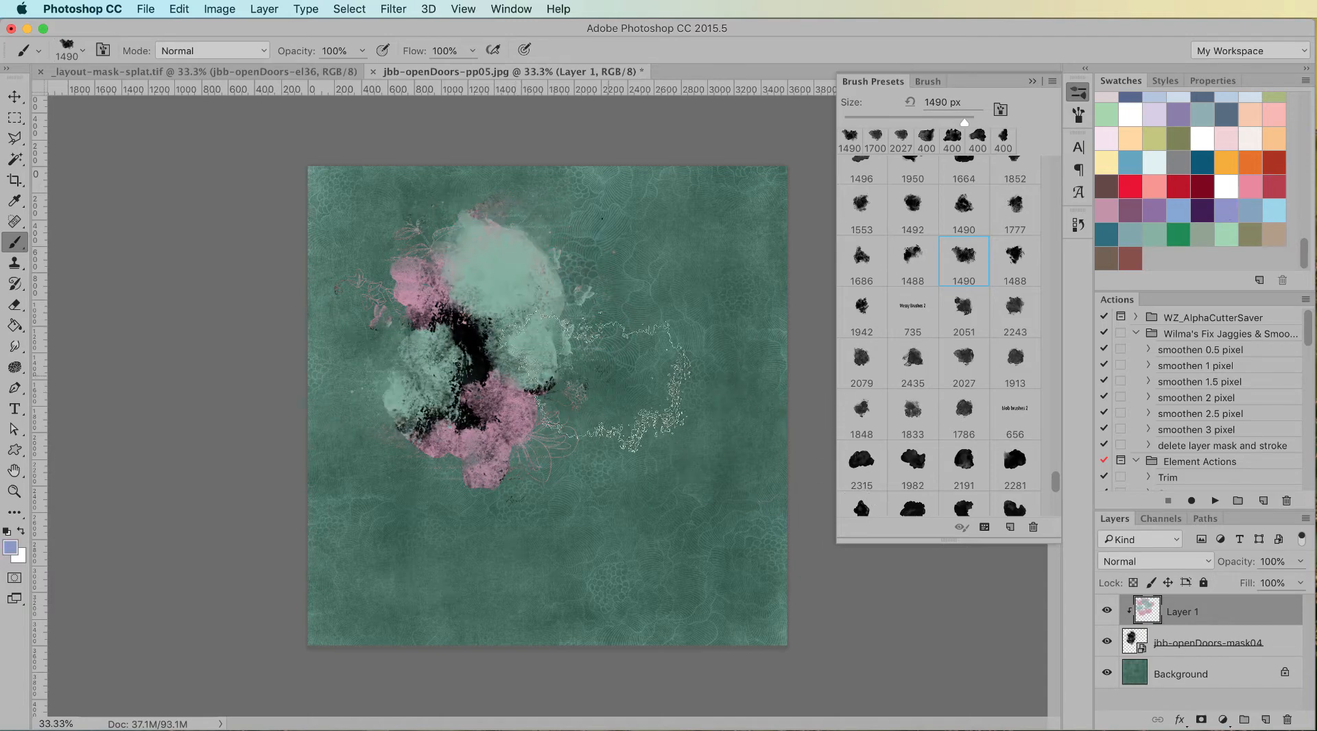
{"action": "left_click", "coordinate": [491, 343]}
{"action": "left_click", "coordinate": [450, 446]}
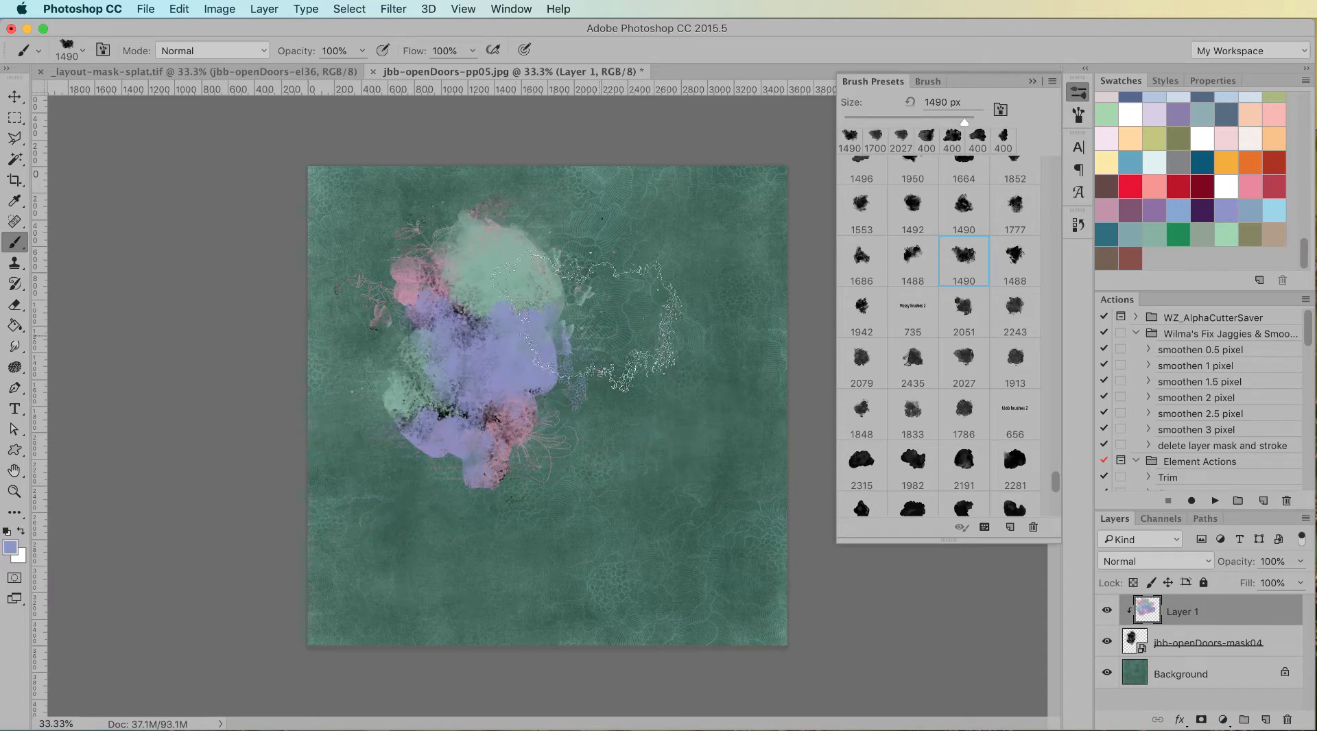
{"action": "left_click", "coordinate": [501, 275]}
{"action": "left_click", "coordinate": [420, 302]}
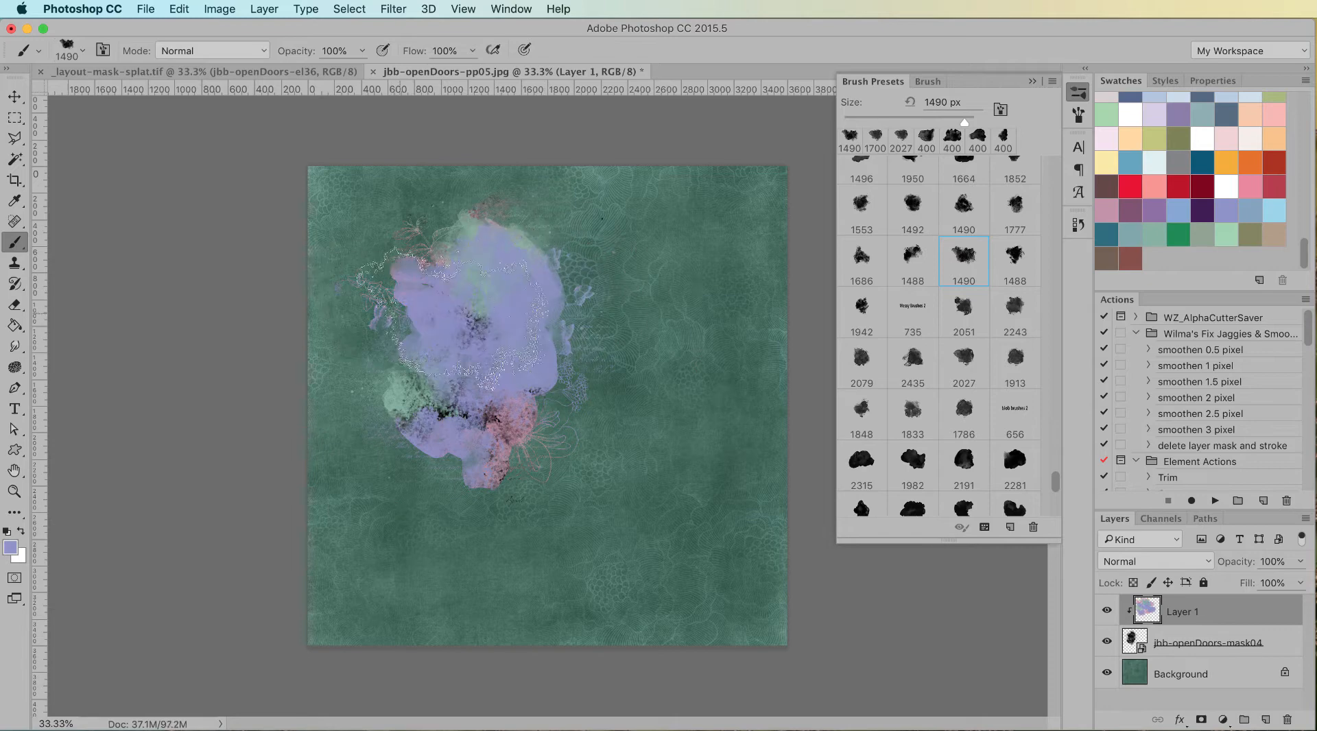
Step: Stamp soft blue-teal splashes over the right side, lower middle and top of the mask
{"action": "left_click", "coordinate": [1134, 233]}
{"action": "left_click", "coordinate": [511, 322]}
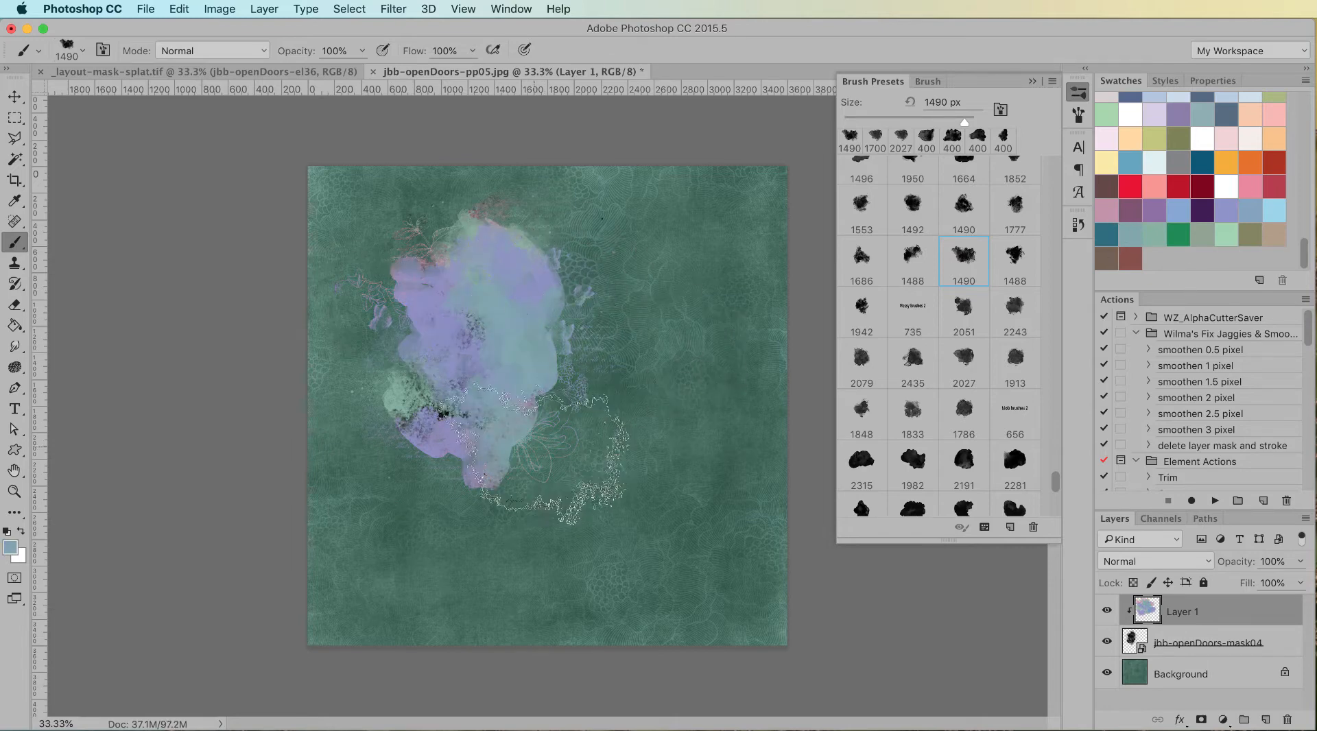
{"action": "left_click", "coordinate": [451, 403]}
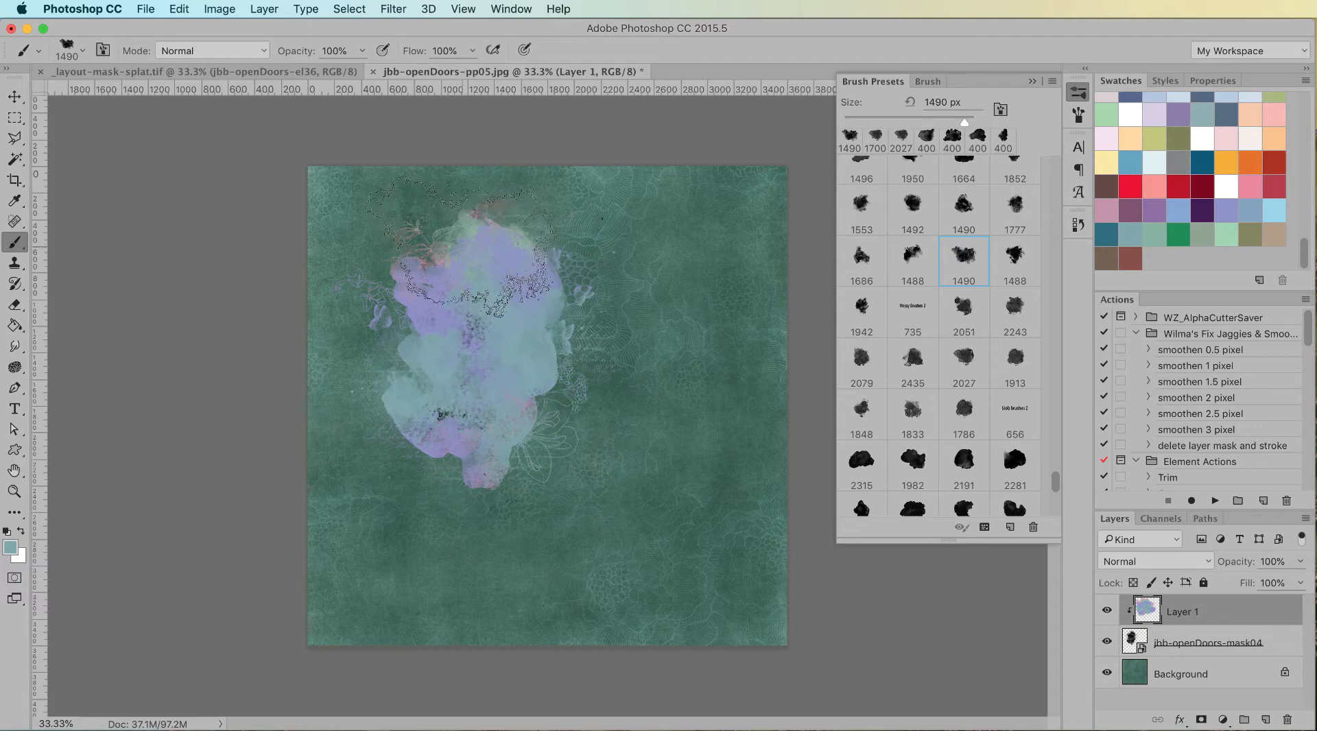
{"action": "left_click", "coordinate": [459, 247]}
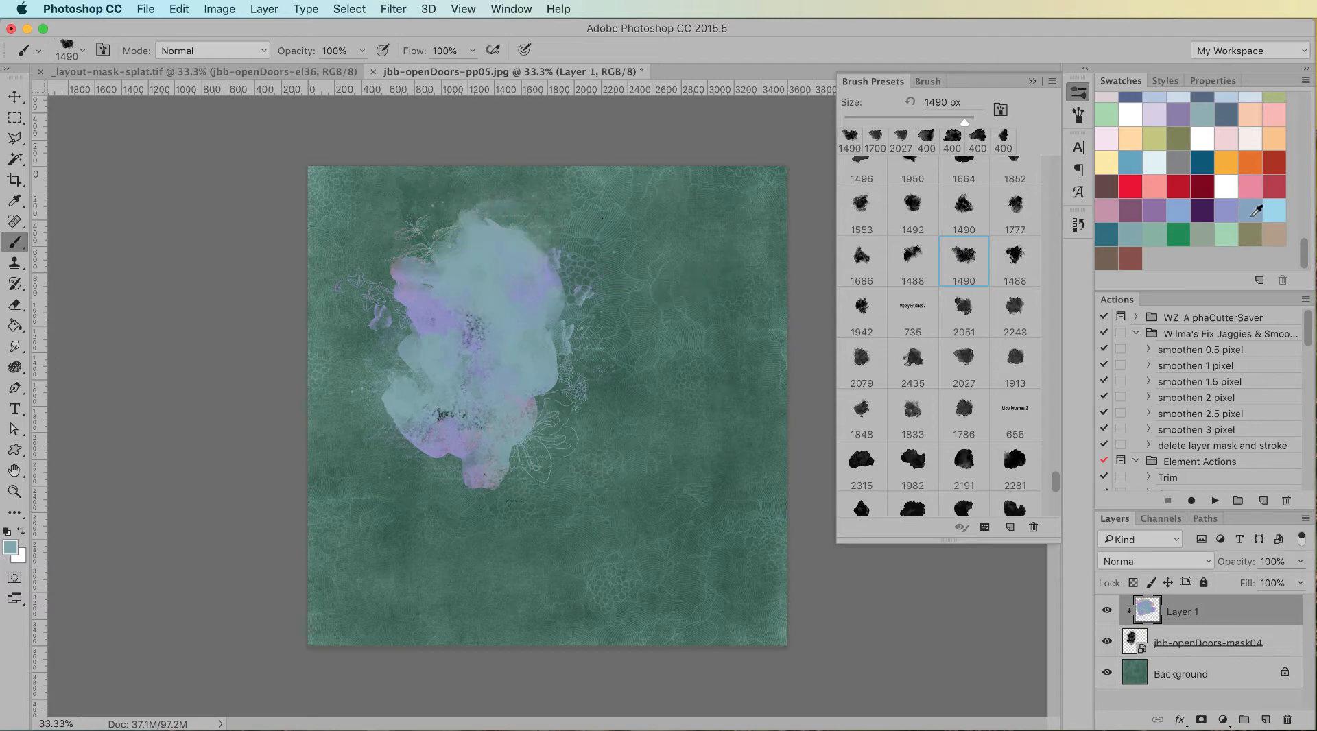
Step: Stamp more splashes in grey-green, plum and lavender over the right and lower areas of the mask
{"action": "left_click", "coordinate": [1202, 233]}
{"action": "left_click", "coordinate": [567, 281]}
{"action": "left_click", "coordinate": [1132, 213]}
{"action": "mouse_move", "coordinate": [529, 322]}
{"action": "left_mouse_down"}
{"action": "mouse_move", "coordinate": [515, 295]}
{"action": "mouse_move", "coordinate": [601, 360]}
{"action": "left_mouse_up"}
{"action": "left_click", "coordinate": [498, 426]}
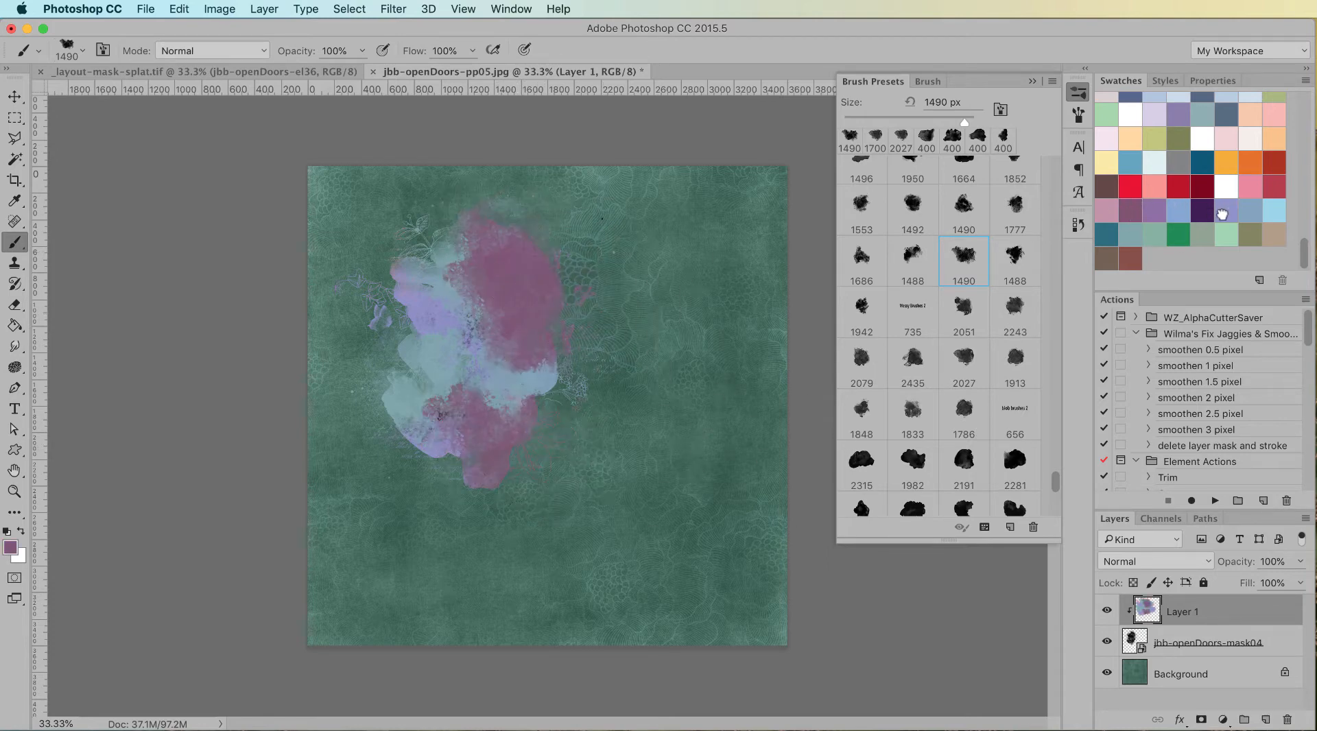
{"action": "left_click", "coordinate": [1219, 210]}
{"action": "left_click", "coordinate": [522, 295]}
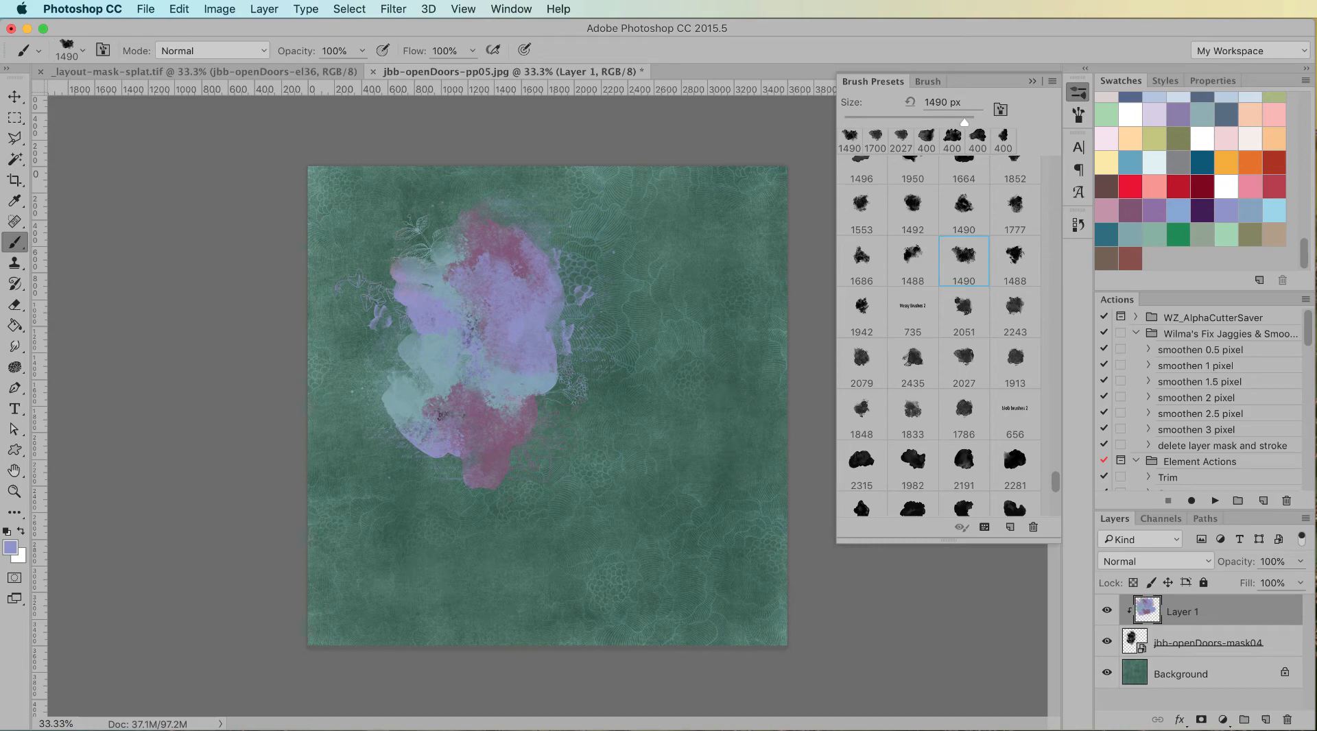
Step: Place jbb-openDoors-stamp04.png from the pngs folder, scaled to about 72%, and center the flower over the painted mask
{"action": "key", "text": "super+Tab"}
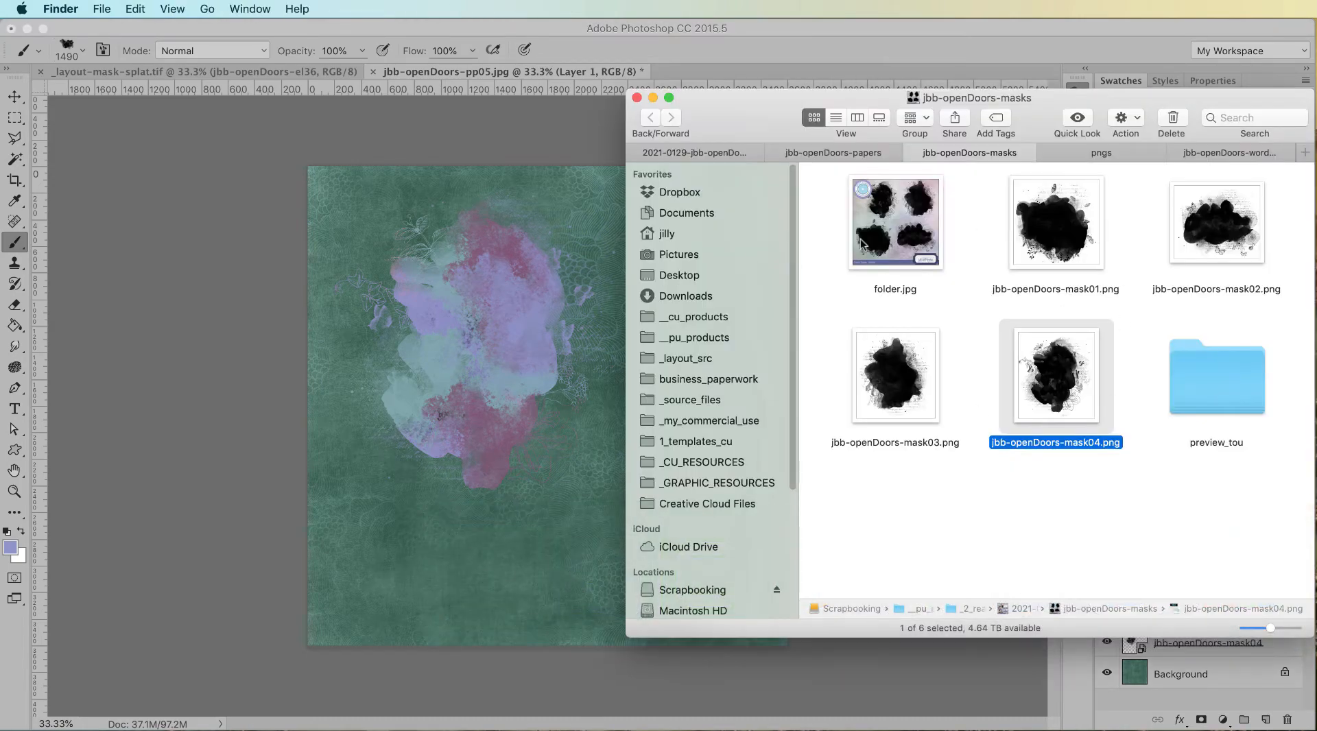
{"action": "left_click", "coordinate": [1118, 153]}
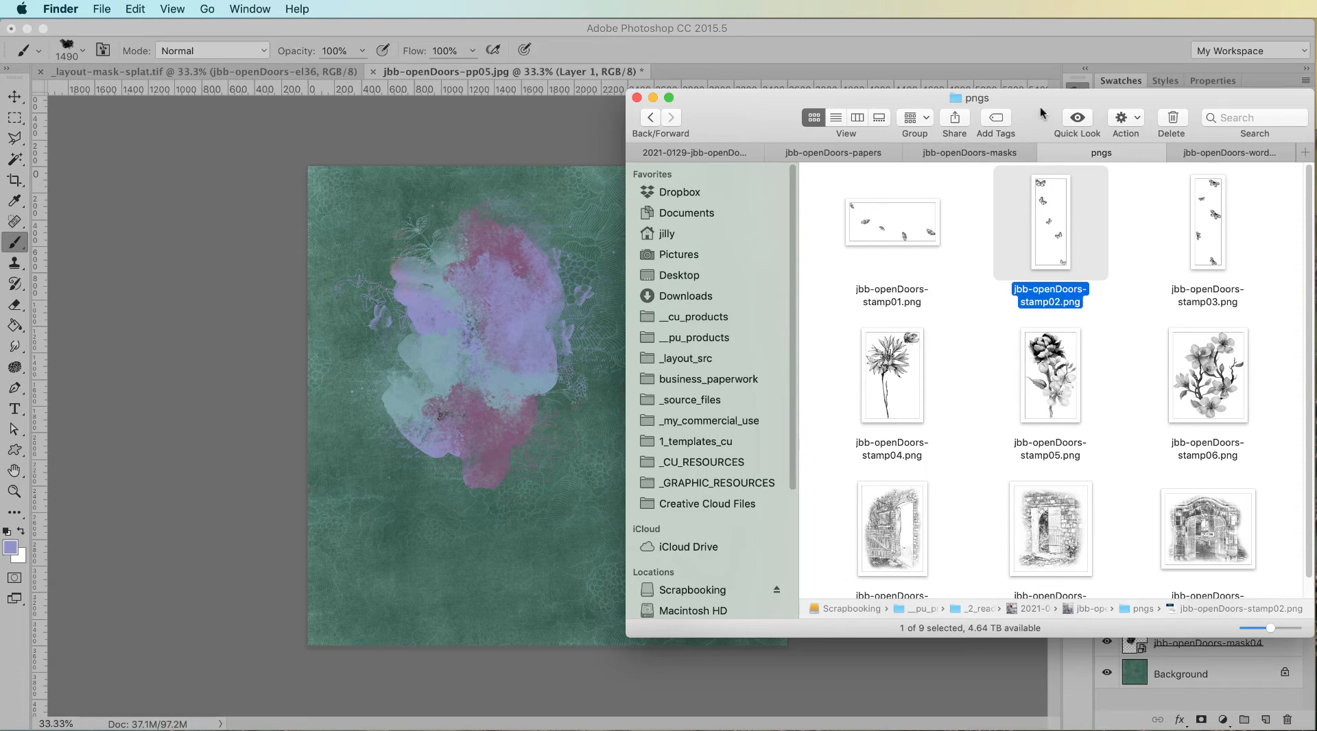
{"action": "mouse_move", "coordinate": [1040, 105]}
{"action": "left_mouse_down"}
{"action": "mouse_move", "coordinate": [1008, 198]}
{"action": "mouse_move", "coordinate": [981, 71]}
{"action": "mouse_move", "coordinate": [1039, 131]}
{"action": "left_mouse_up"}
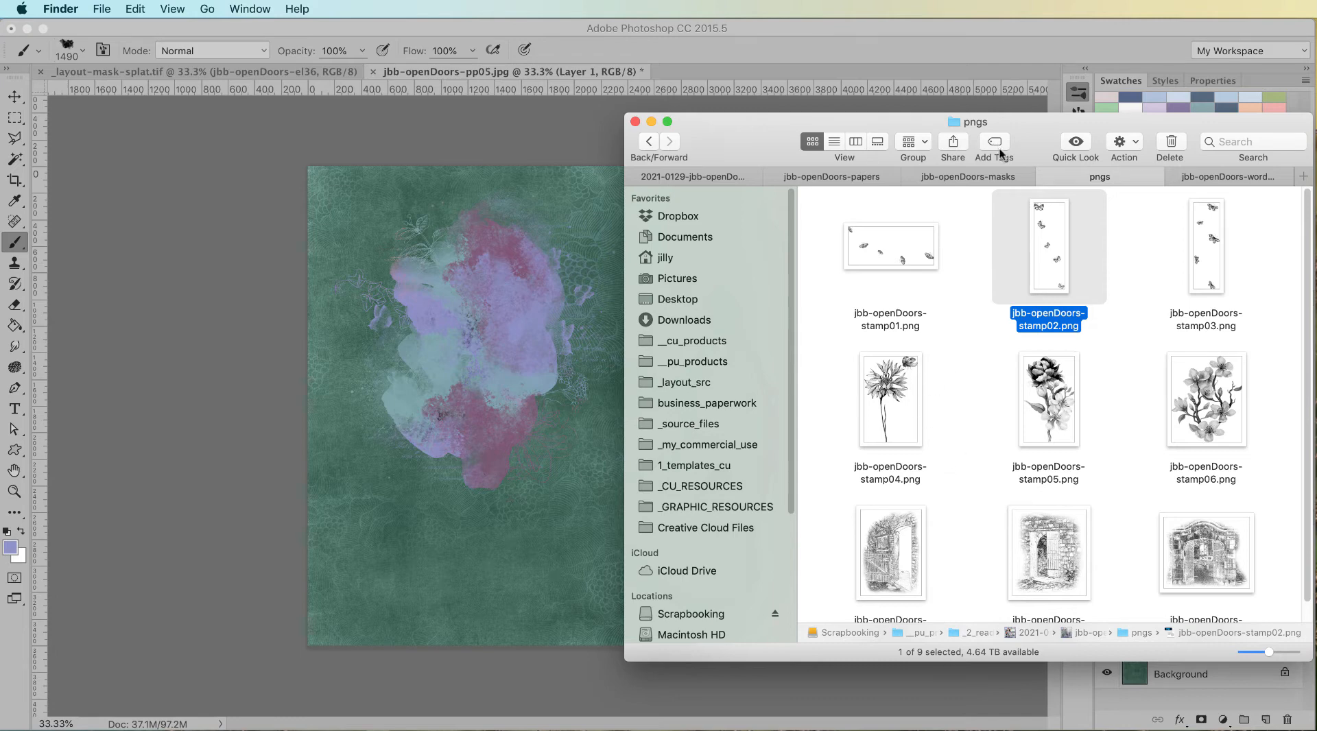
{"action": "left_click_drag", "start_coordinate": [890, 398], "coordinate": [467, 414]}
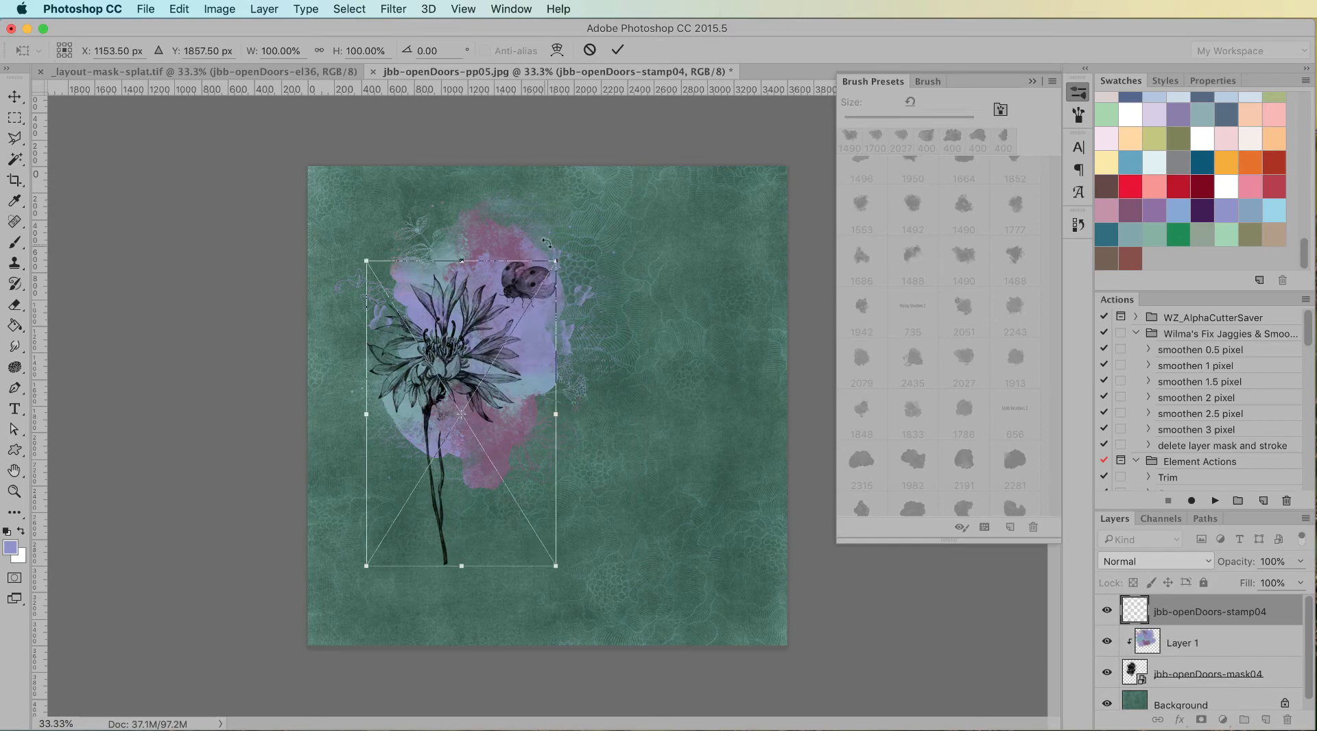
{"action": "left_click_drag", "start_coordinate": [553, 263], "coordinate": [511, 309]}
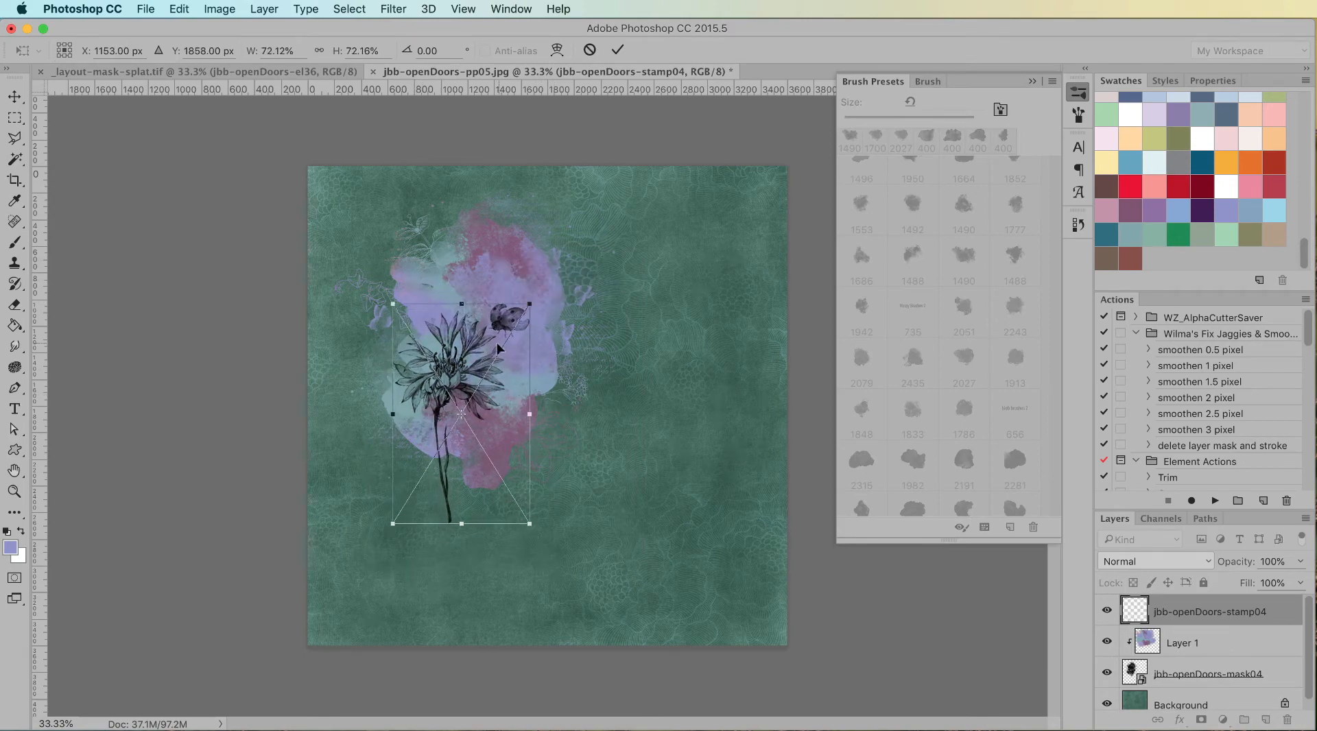
{"action": "left_click_drag", "start_coordinate": [478, 353], "coordinate": [496, 314]}
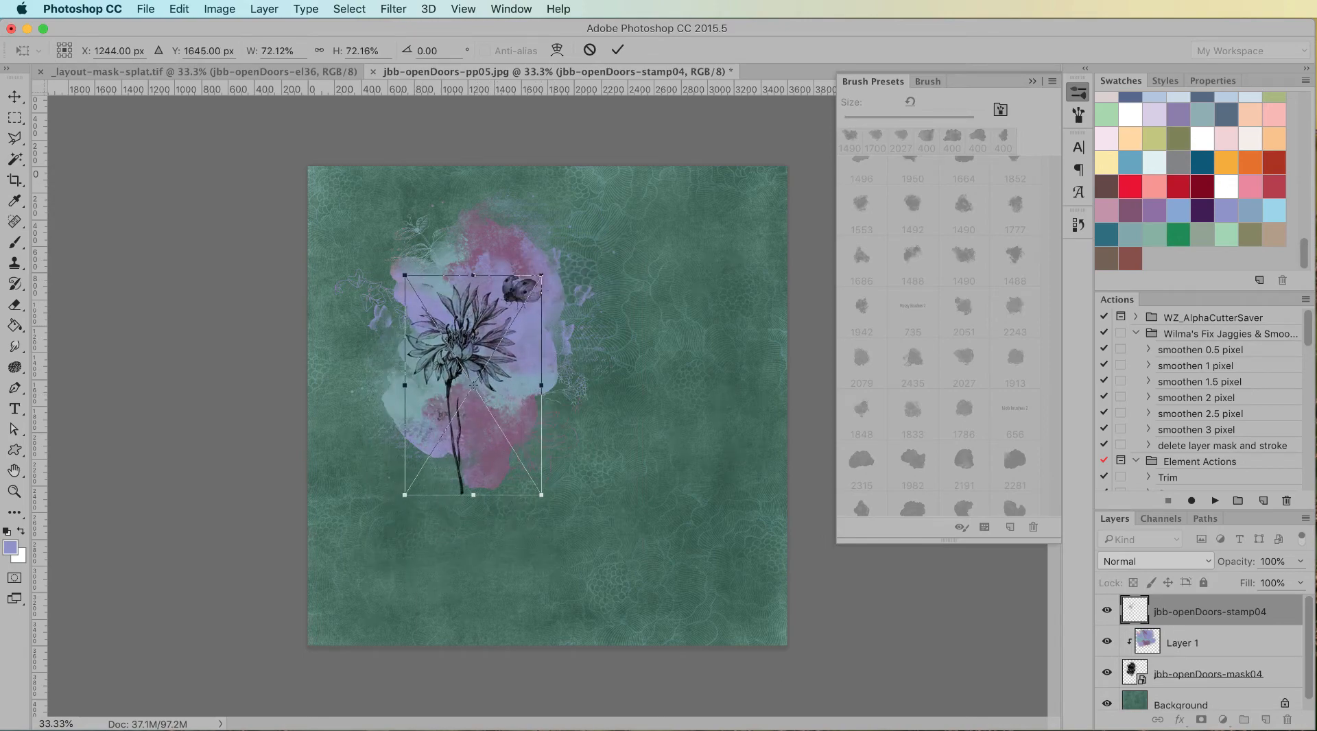
{"action": "key", "text": "Return"}
Step: Add a new layer clipped to the flower stamp and color the blossom with dusty pink and plum splashes
{"action": "left_click", "coordinate": [1265, 720]}
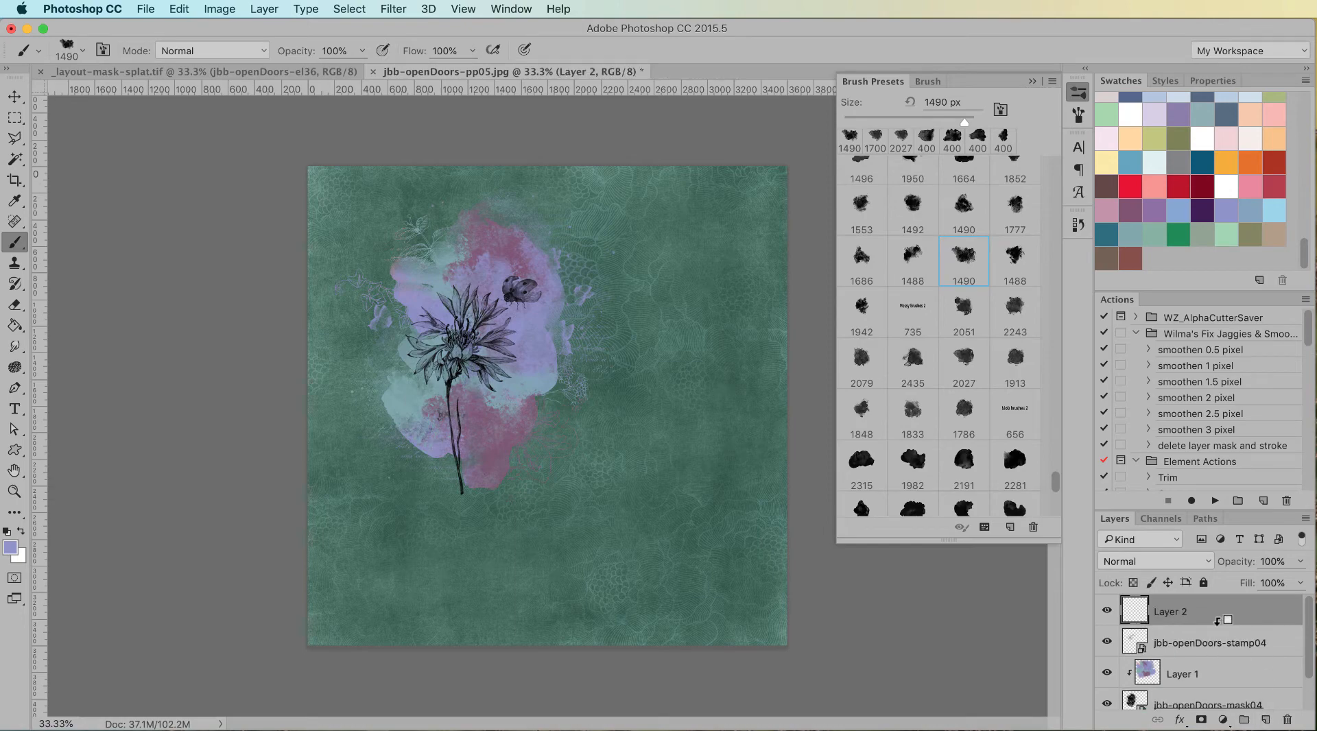
{"action": "left_click", "coordinate": [1217, 625], "text": "alt"}
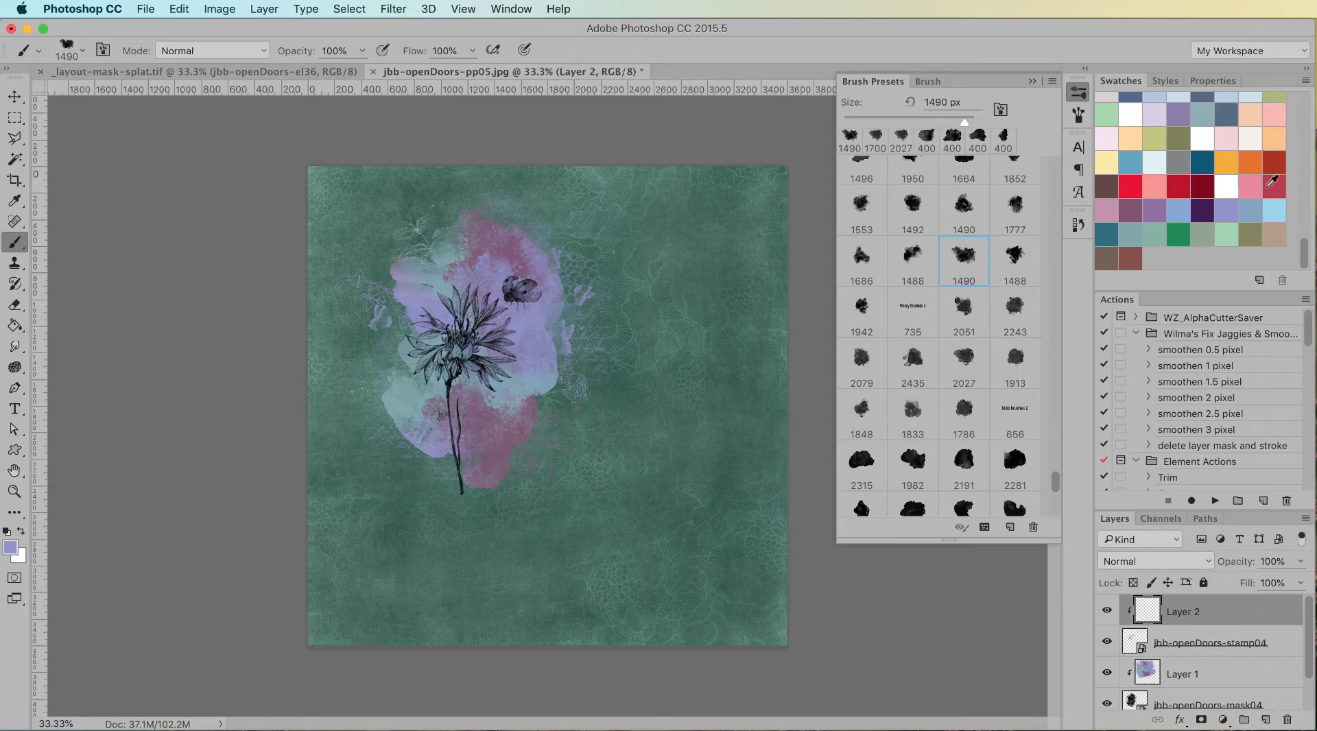
{"action": "left_click", "coordinate": [1101, 207]}
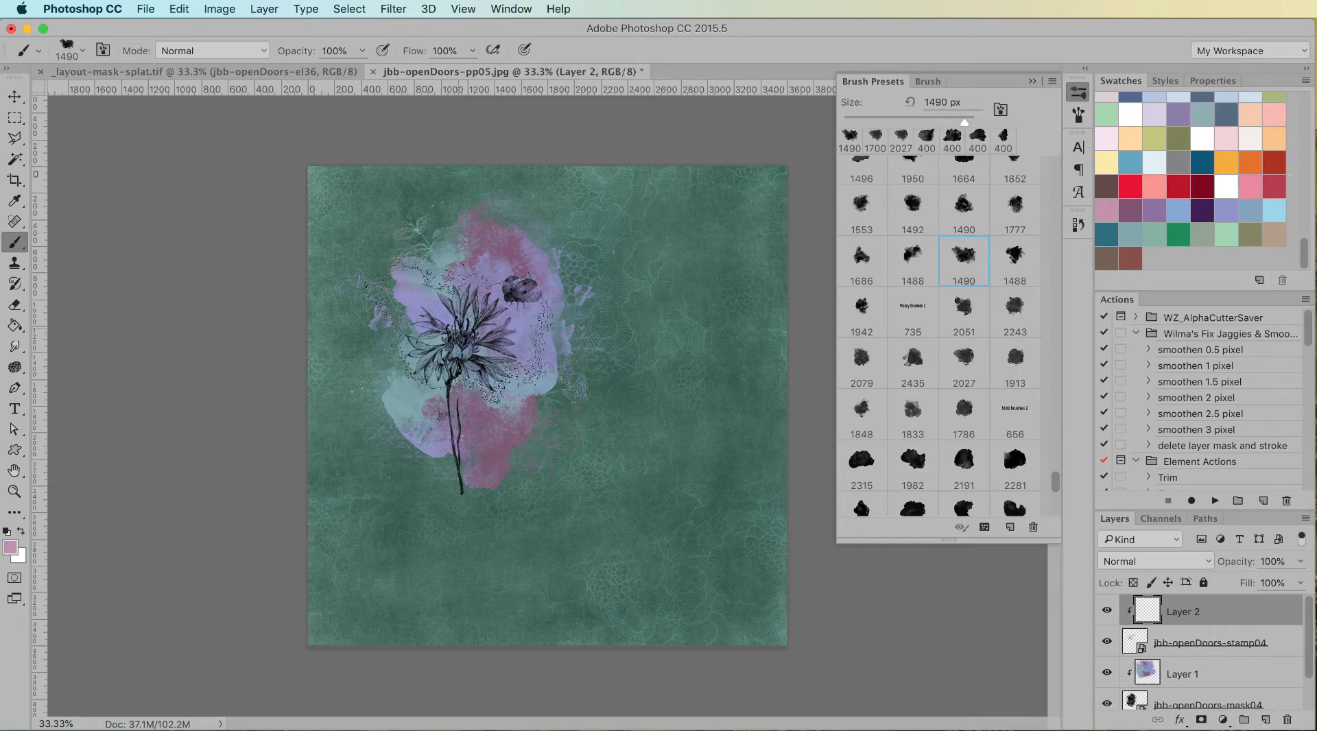
{"action": "left_click", "coordinate": [463, 329]}
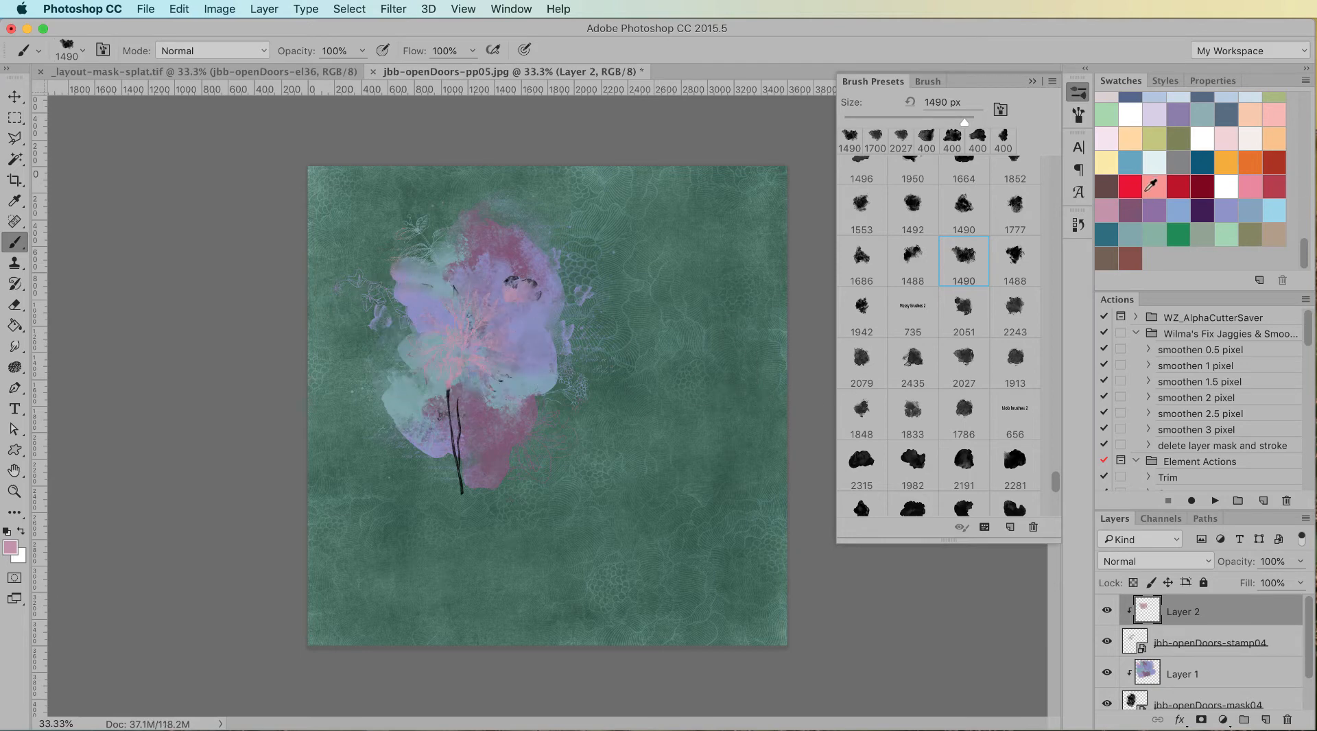
{"action": "left_click", "coordinate": [1129, 210]}
{"action": "left_click", "coordinate": [466, 331]}
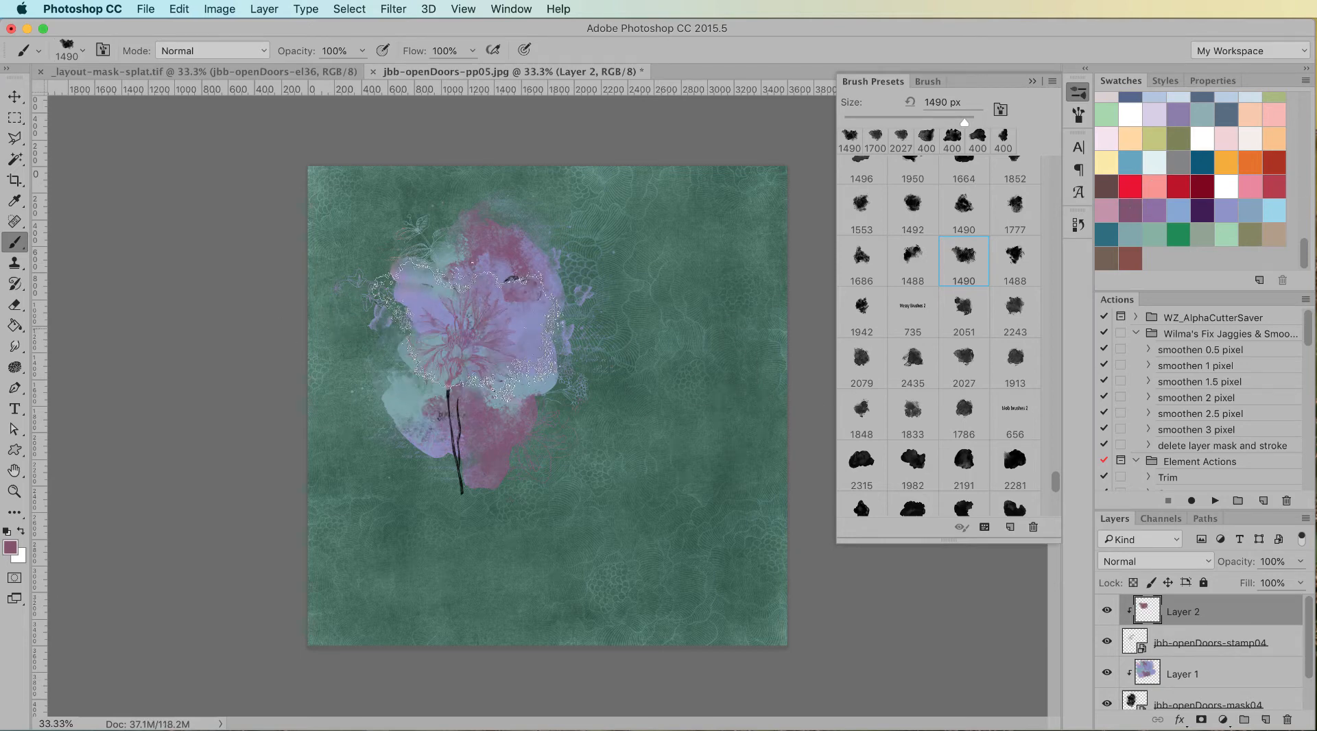
{"action": "scroll", "coordinate": [466, 331], "scroll_direction": "up", "scroll_amount": 2}
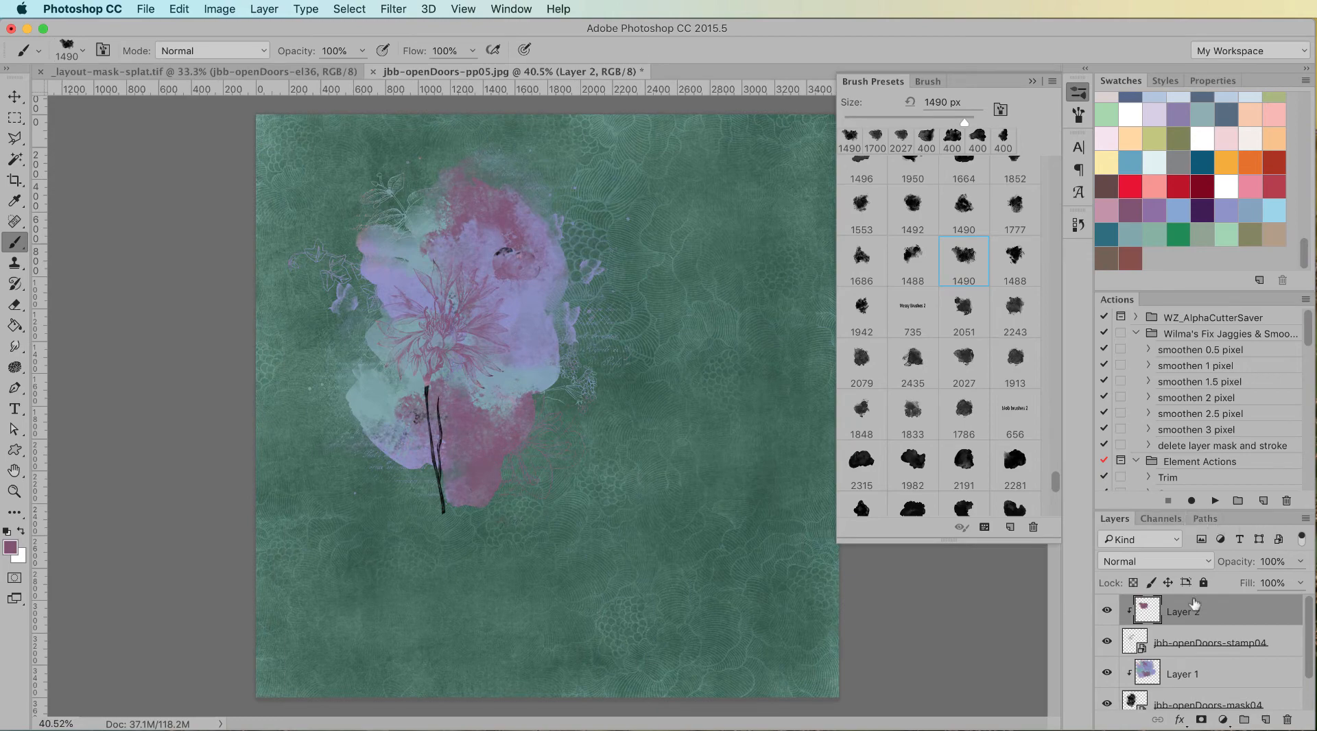
Step: Stamp a rose-red splash over the small bloom of the flower stamp and a grey-green splash over its stem
{"action": "left_click", "coordinate": [1274, 186]}
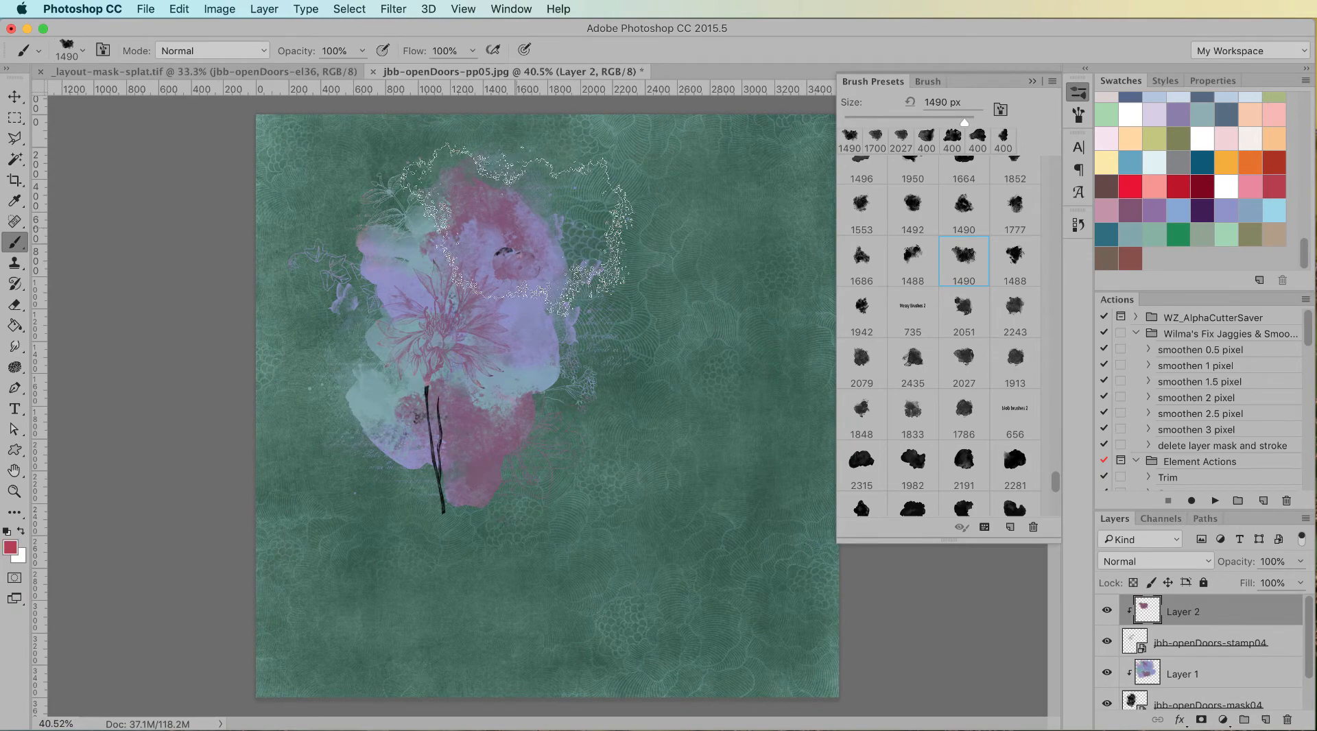
{"action": "left_click", "coordinate": [559, 226]}
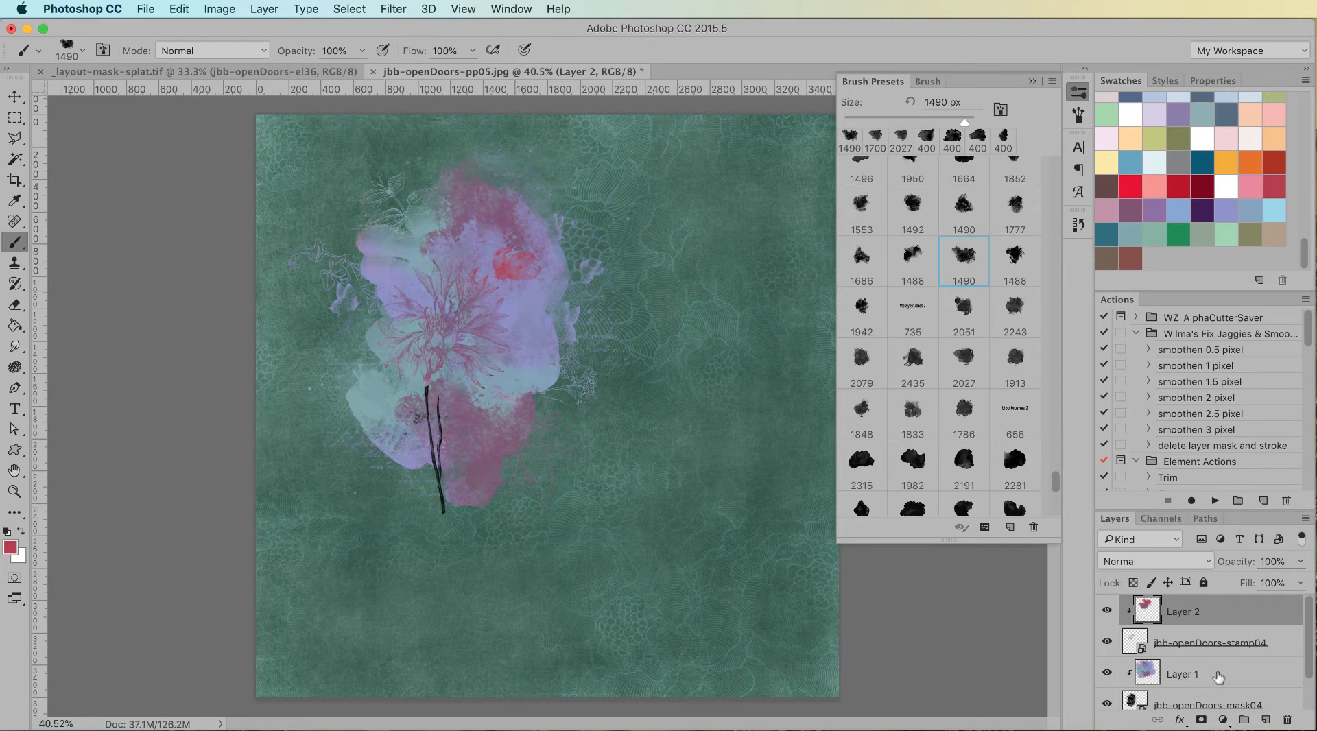
{"action": "left_click", "coordinate": [1201, 237]}
{"action": "left_click", "coordinate": [408, 449]}
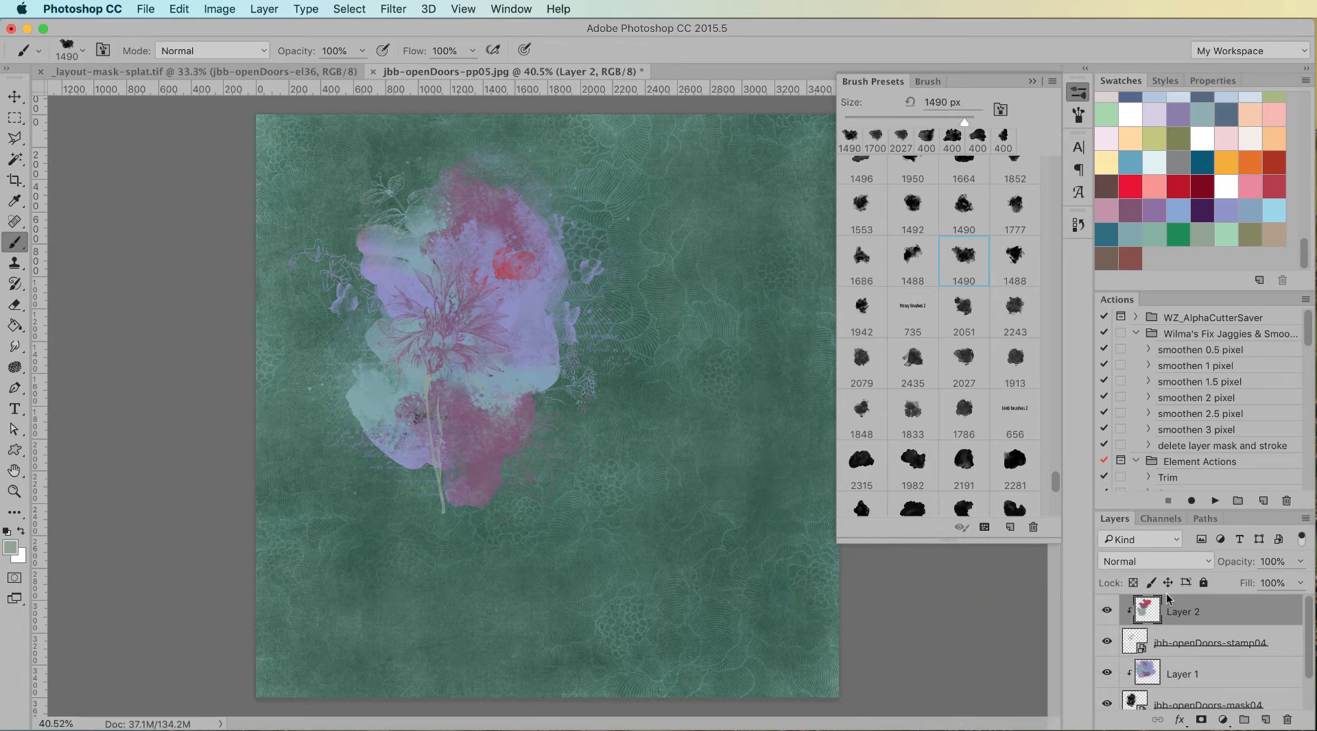
Step: Move the flower stamp together with its clipped color layer slightly left and down over the mask
{"action": "left_click", "coordinate": [1276, 642], "text": "shift"}
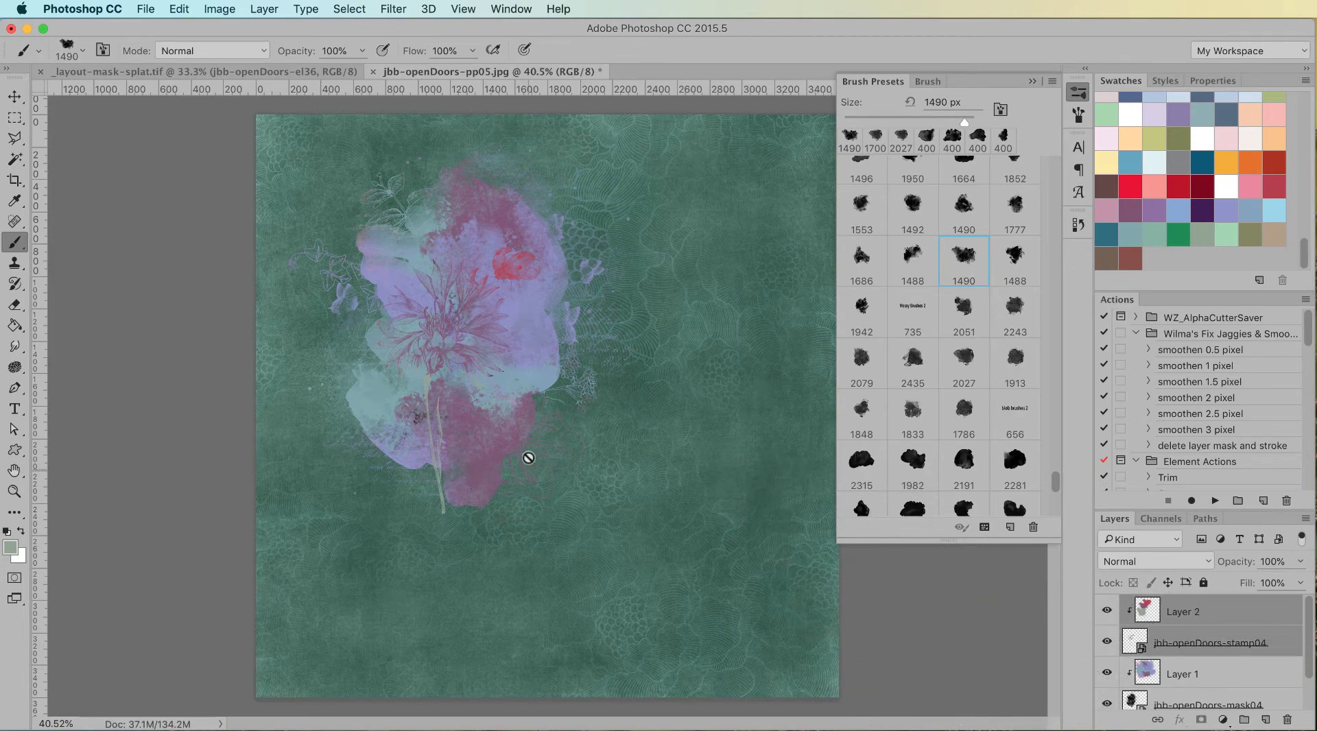
{"action": "key", "text": "v"}
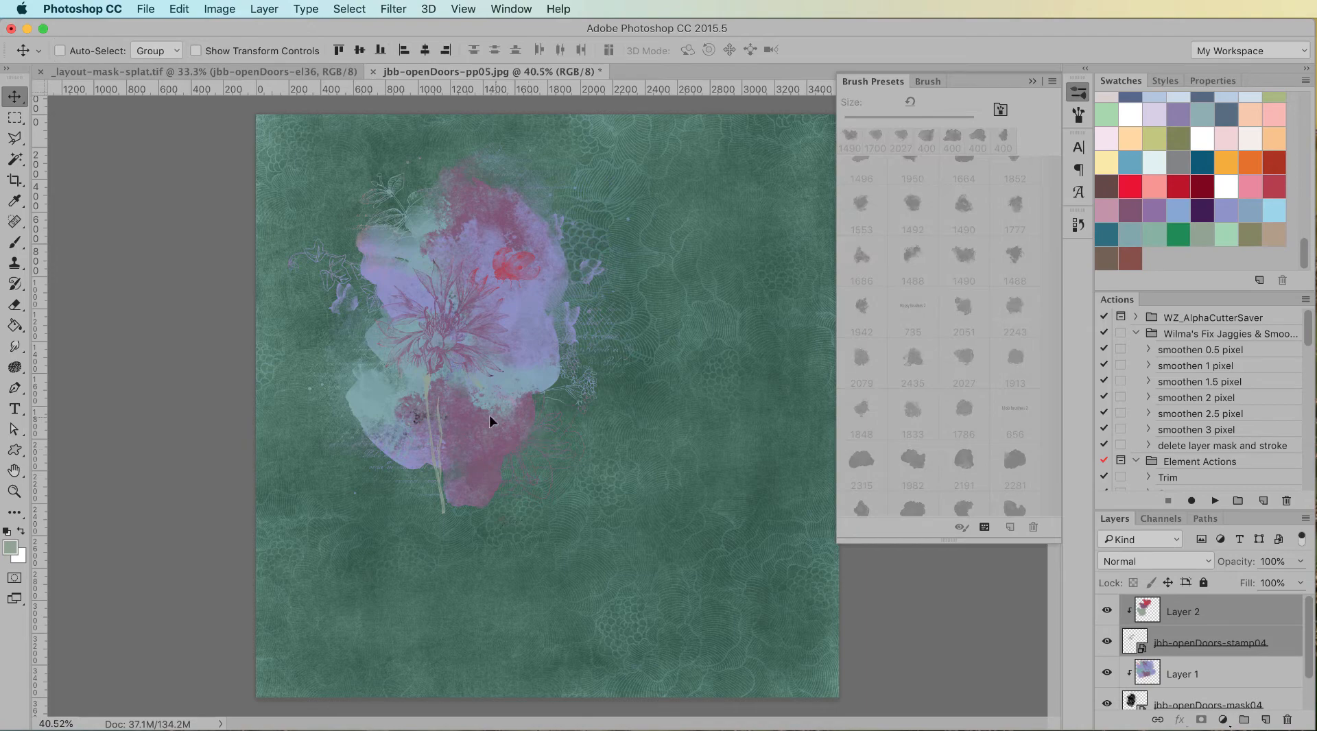
{"action": "mouse_move", "coordinate": [490, 417]}
{"action": "left_mouse_down"}
{"action": "mouse_move", "coordinate": [446, 411]}
{"action": "mouse_move", "coordinate": [476, 426]}
{"action": "left_mouse_up"}
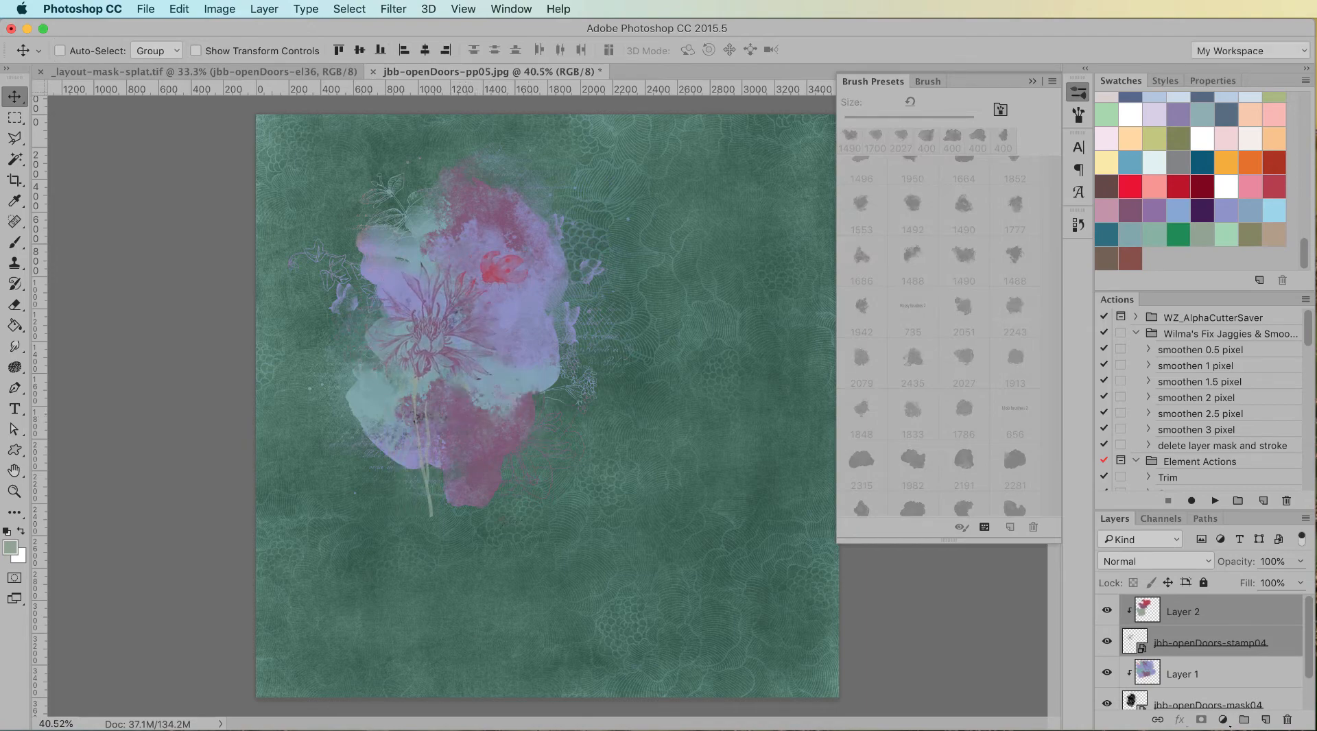
Step: Place jbb-openDoors-stamp02.png from the pngs folder at 100% so the butterflies run down the left side of the mask
{"action": "key", "text": "super+Tab"}
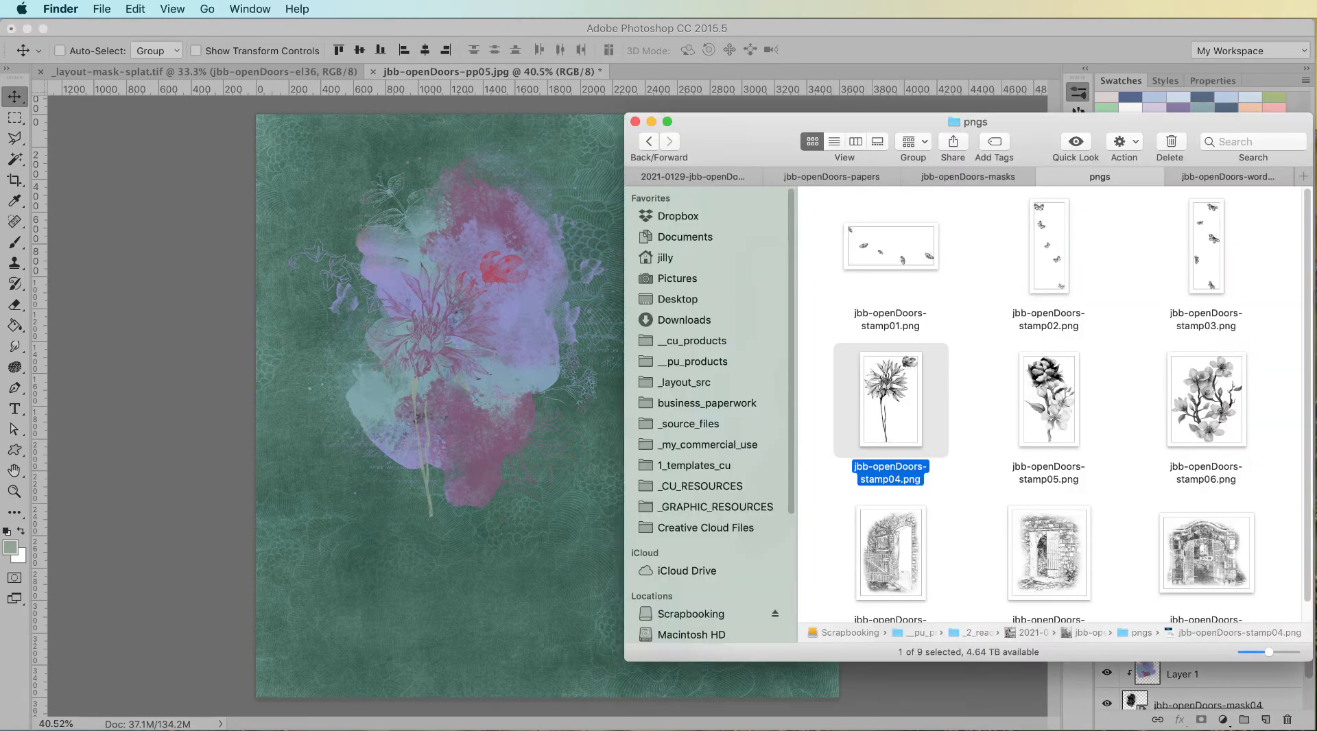
{"action": "left_click", "coordinate": [1050, 244]}
{"action": "left_click_drag", "start_coordinate": [1050, 243], "coordinate": [427, 320]}
{"action": "left_click_drag", "start_coordinate": [534, 284], "coordinate": [369, 221]}
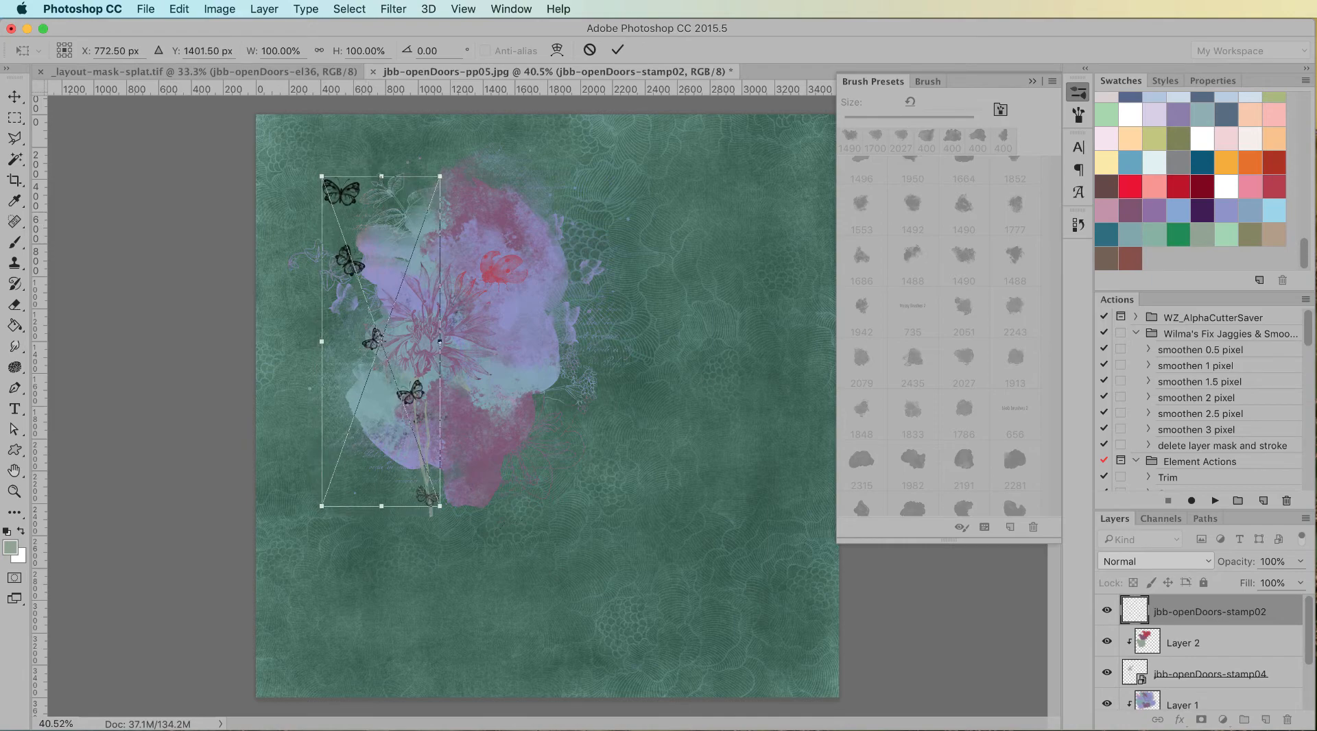
{"action": "key", "text": "Return"}
Step: Add a new layer clipped to the butterfly stamp and stamp light blue over the upper and lowest butterflies
{"action": "left_click", "coordinate": [1265, 720]}
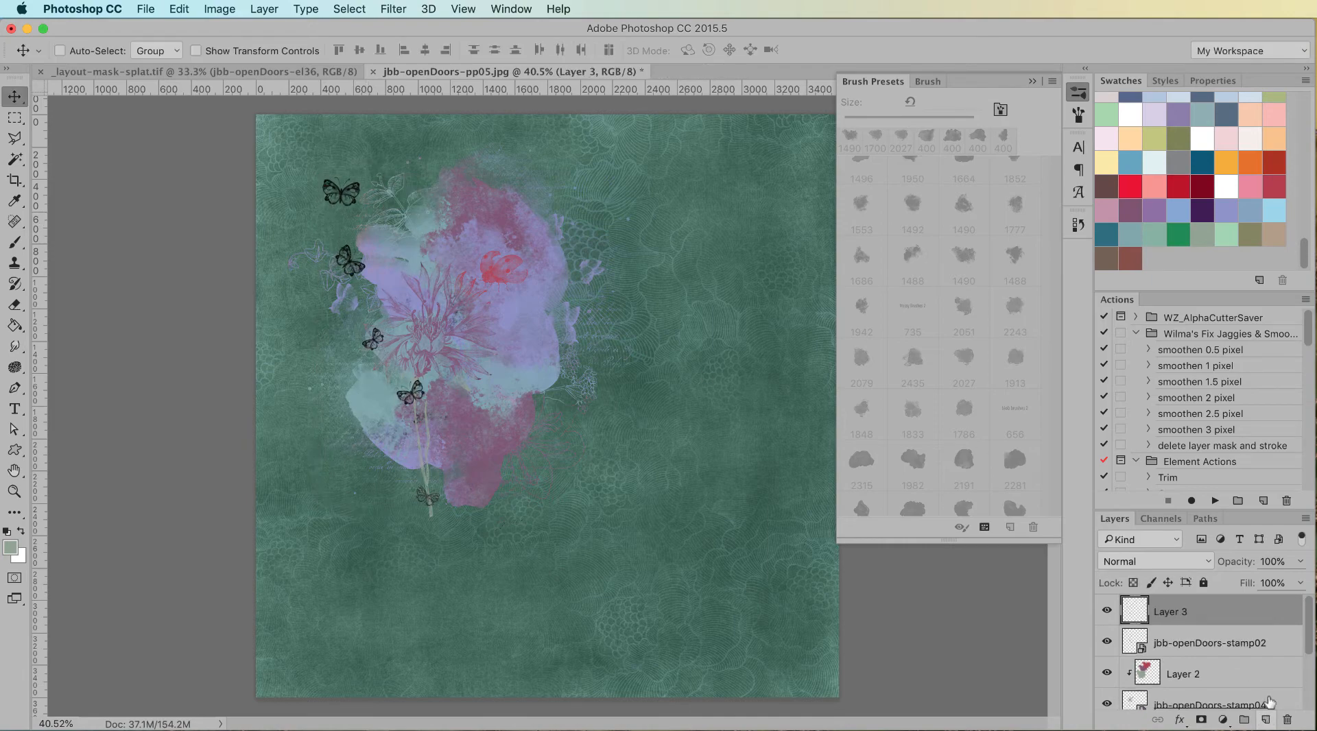
{"action": "left_click", "coordinate": [1236, 623], "text": "alt"}
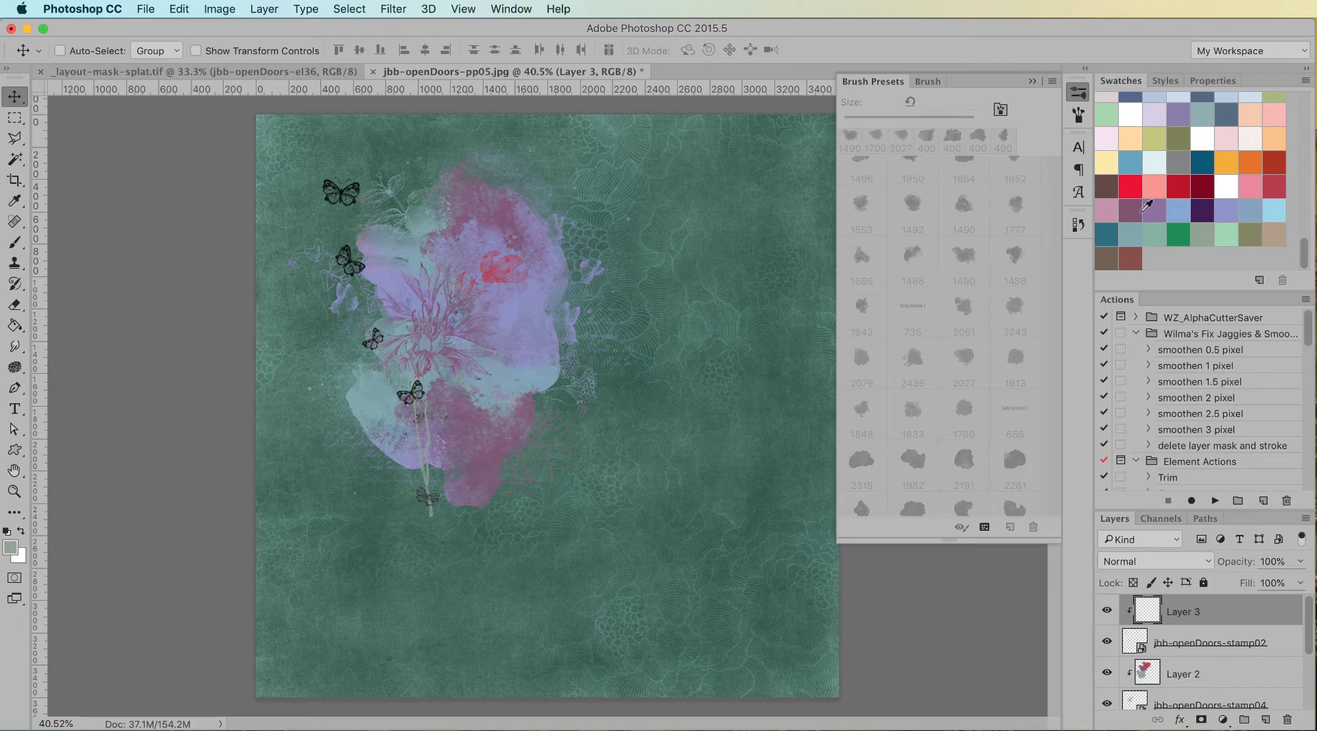
{"action": "left_click", "coordinate": [1278, 219]}
{"action": "key", "text": "b"}
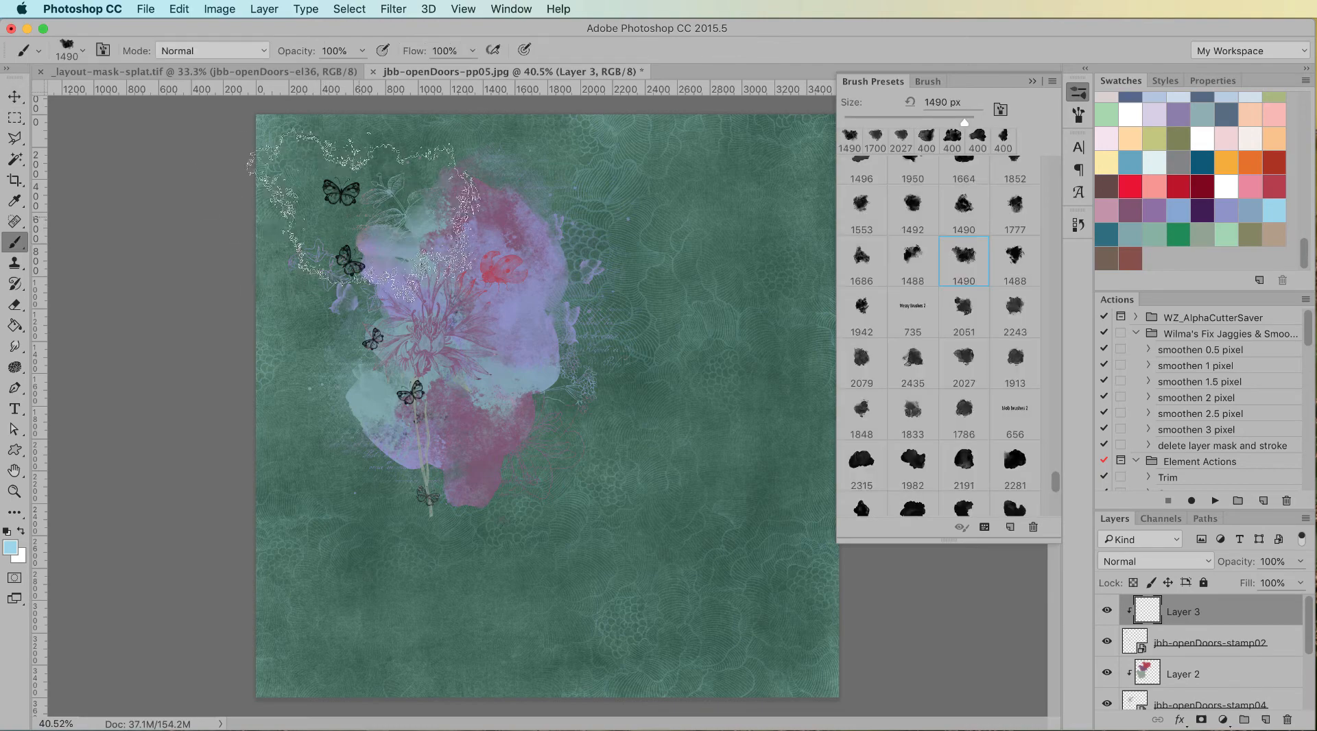
{"action": "left_click", "coordinate": [343, 226]}
{"action": "left_click", "coordinate": [466, 491]}
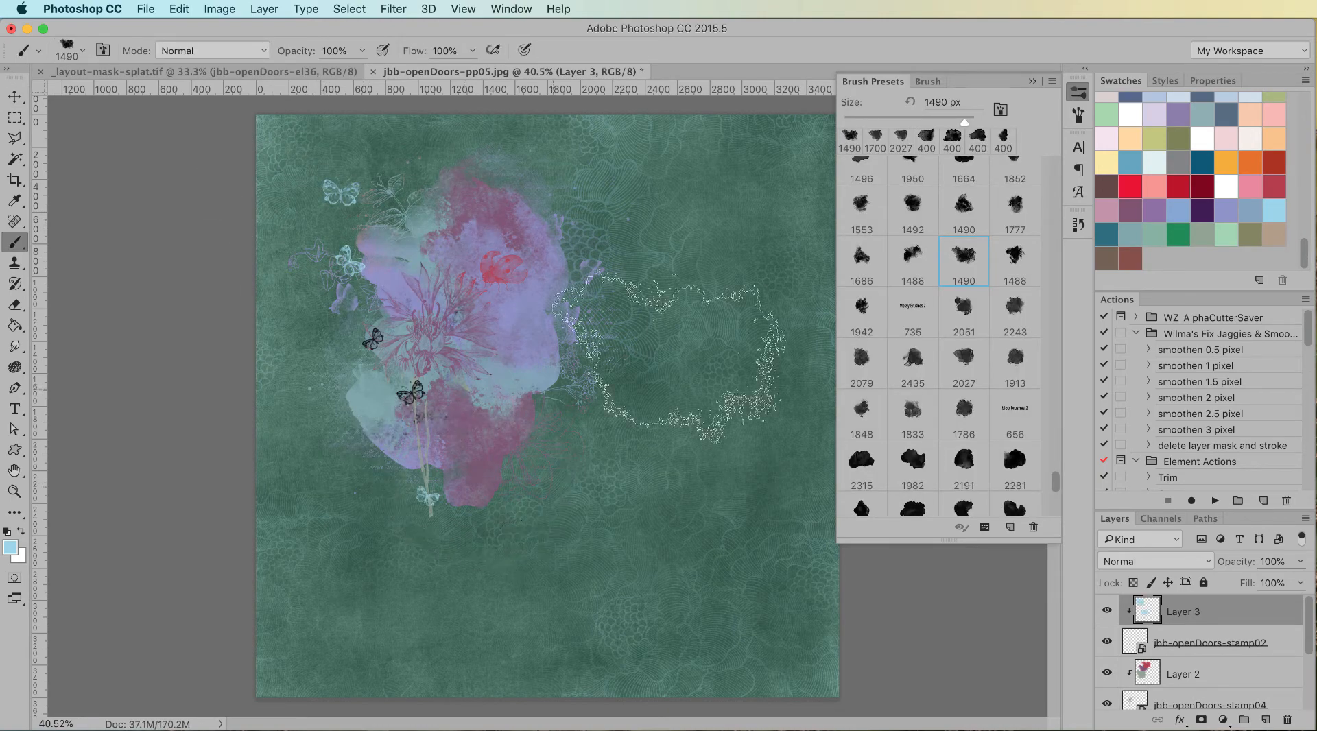
Step: Stamp splashes of muted teal, purple and dusty pink over the middle butterflies on the clipped layer
{"action": "left_click", "coordinate": [1129, 231]}
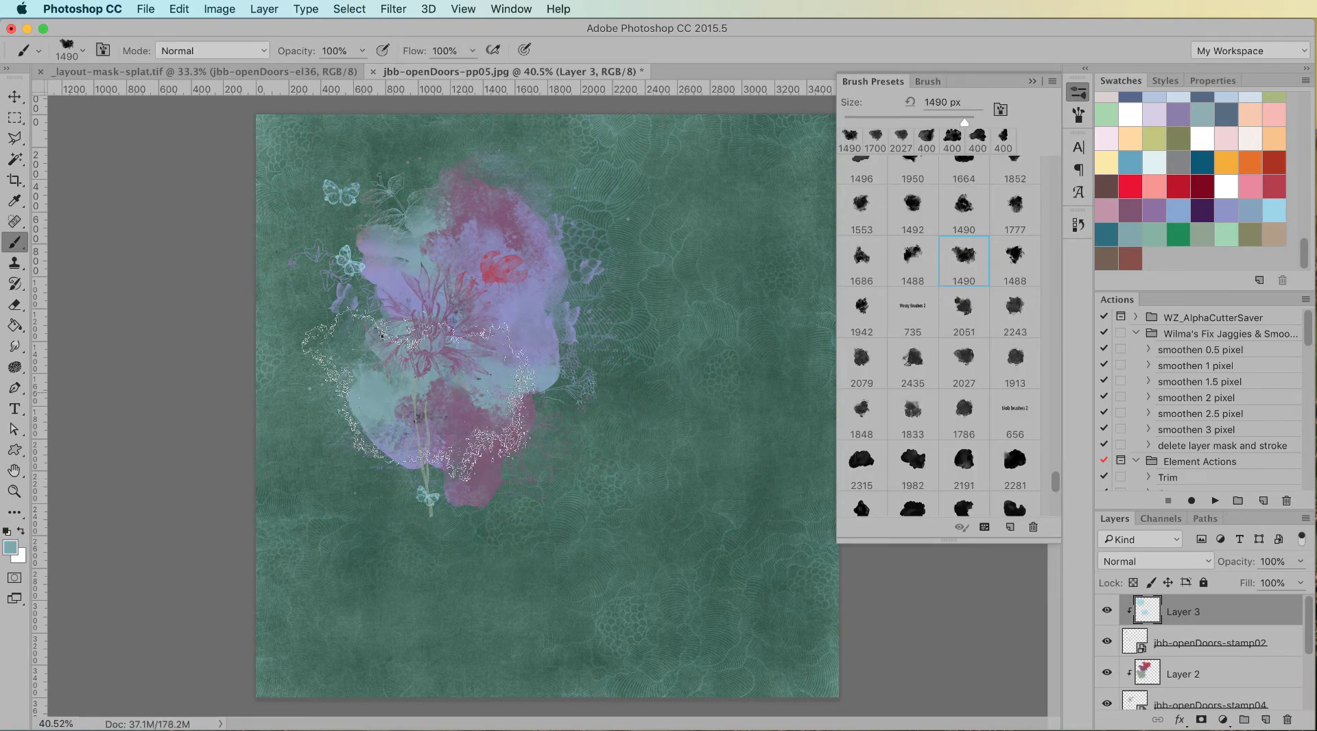
{"action": "left_click", "coordinate": [556, 439]}
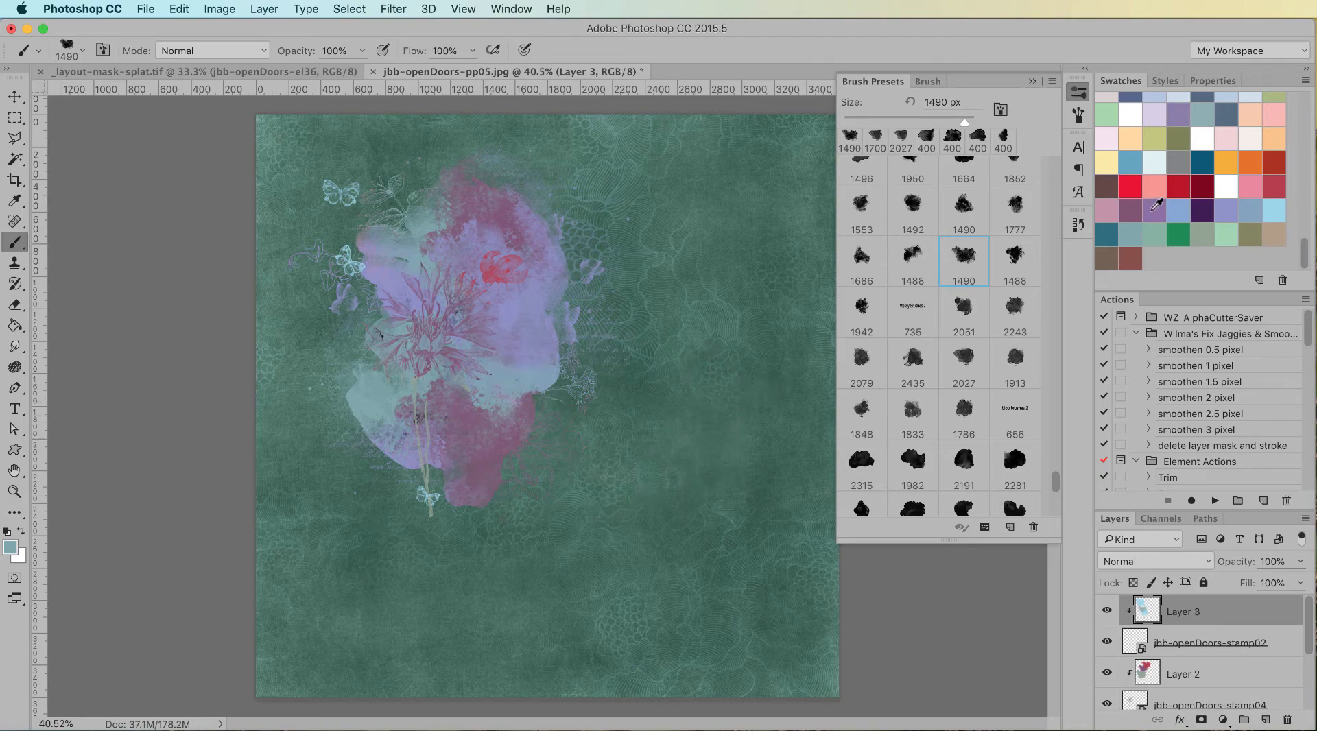
{"action": "left_click", "coordinate": [1157, 203]}
{"action": "left_click", "coordinate": [1106, 209]}
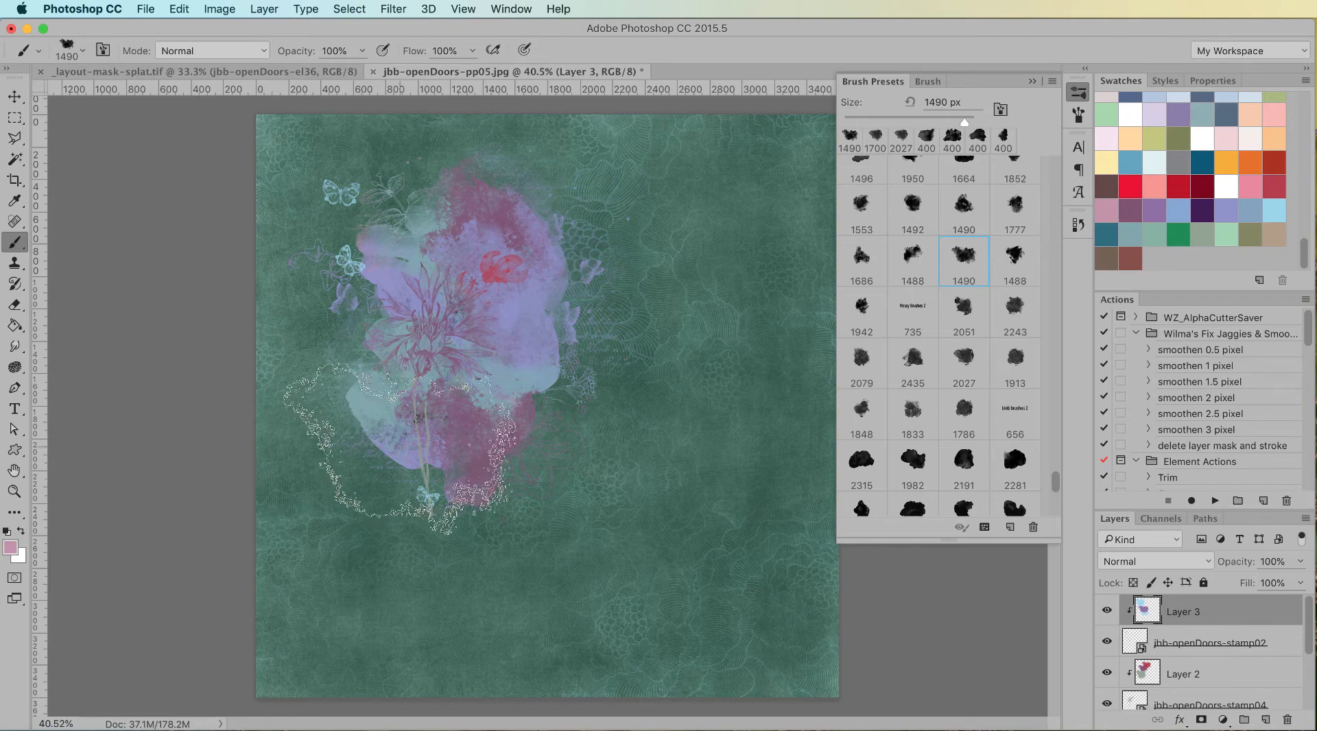
{"action": "left_click", "coordinate": [481, 422]}
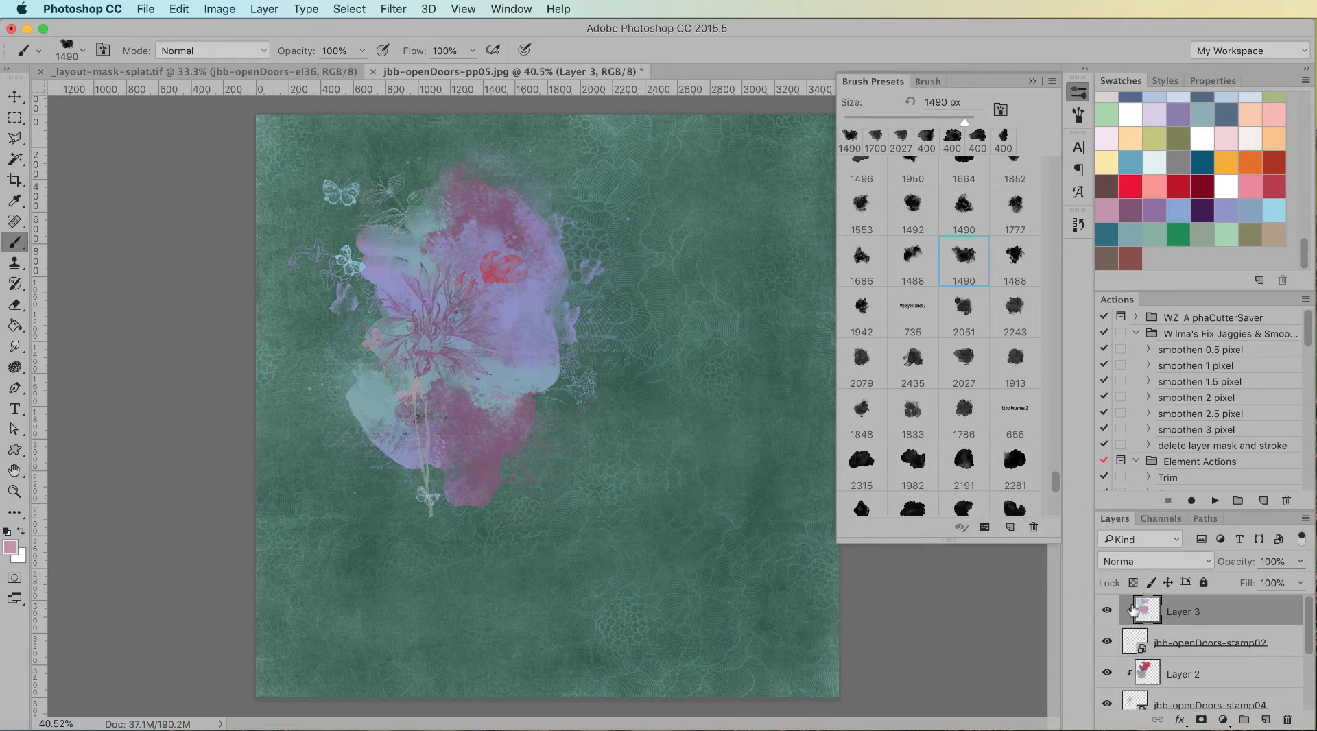
Step: Group the mask, flower and butterfly layers with their clipped color layers above the background, and enlarge the layer list area
{"action": "scroll", "coordinate": [1243, 615], "scroll_direction": "down", "scroll_amount": 3}
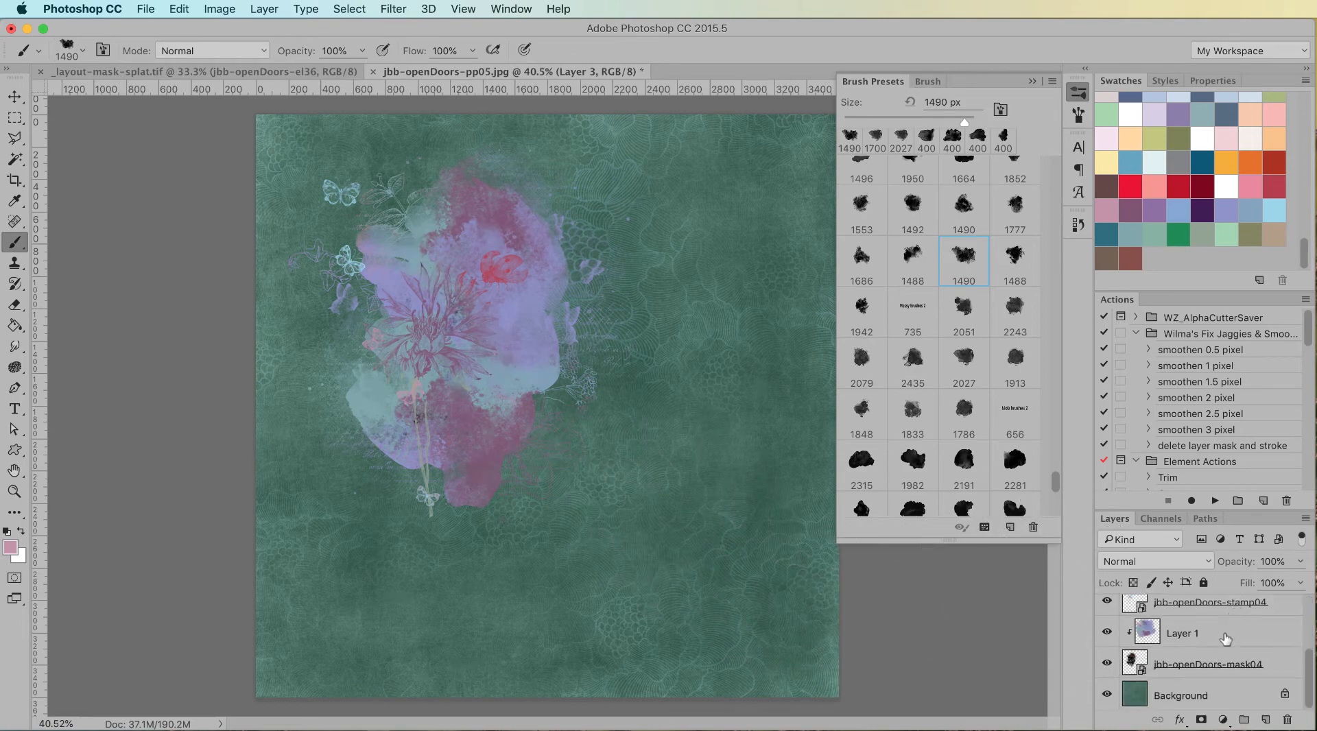
{"action": "left_click", "coordinate": [1266, 667], "text": "shift"}
{"action": "left_click_drag", "start_coordinate": [1266, 667], "coordinate": [1012, 662]}
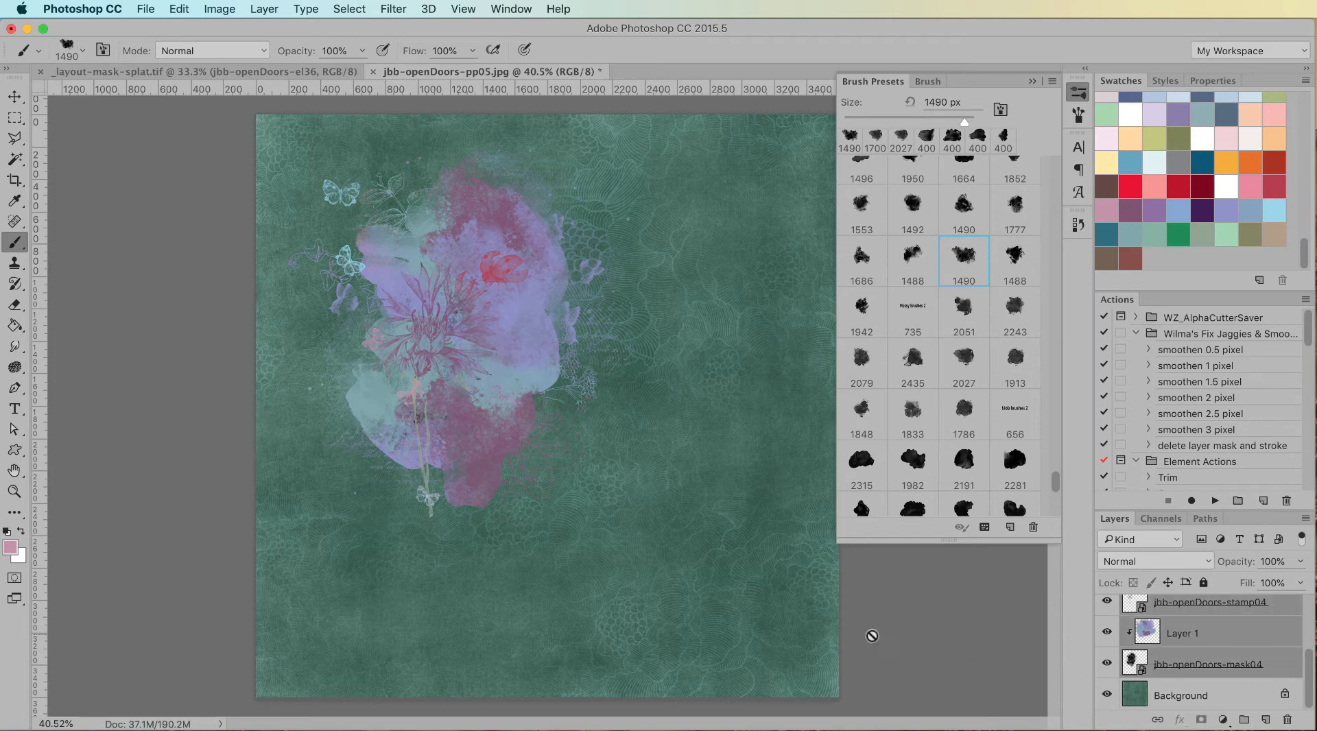
{"action": "left_click_drag", "start_coordinate": [823, 619], "coordinate": [995, 625]}
{"action": "key", "text": "super+g"}
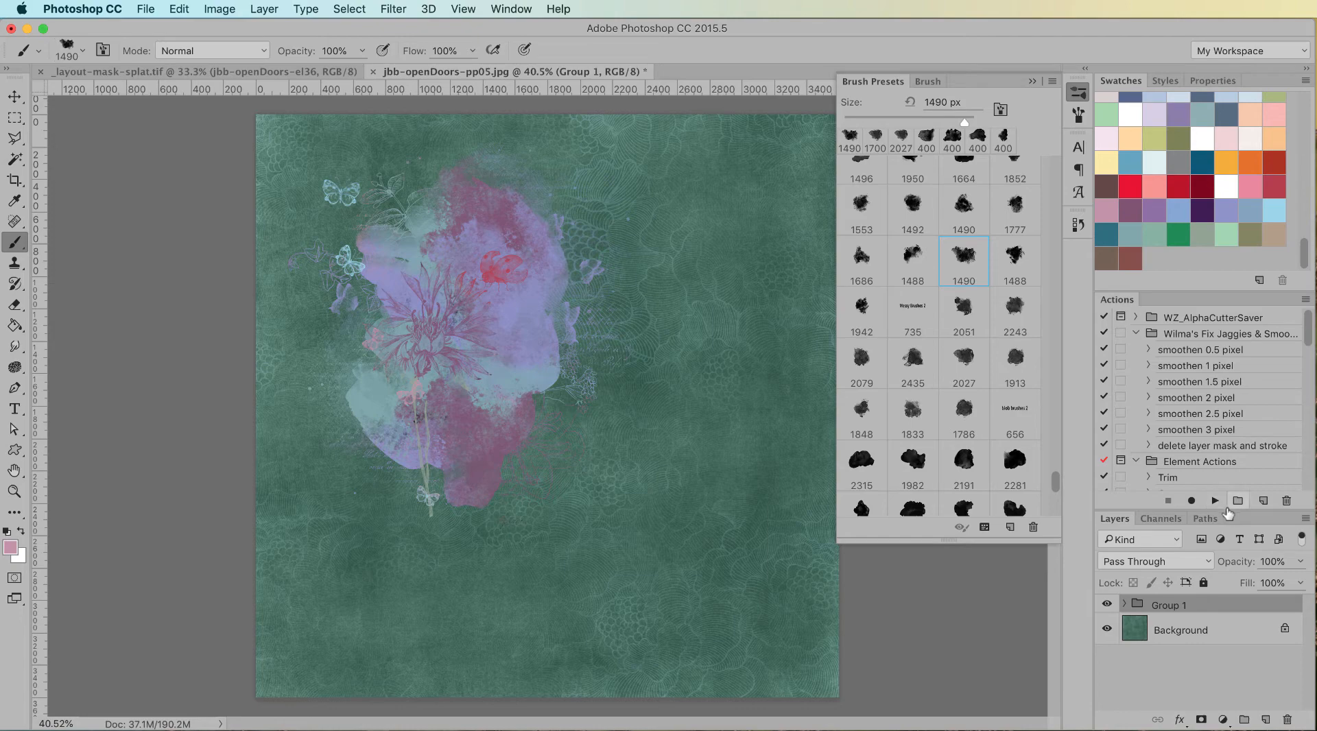
{"action": "left_click_drag", "start_coordinate": [1225, 511], "coordinate": [1235, 428]}
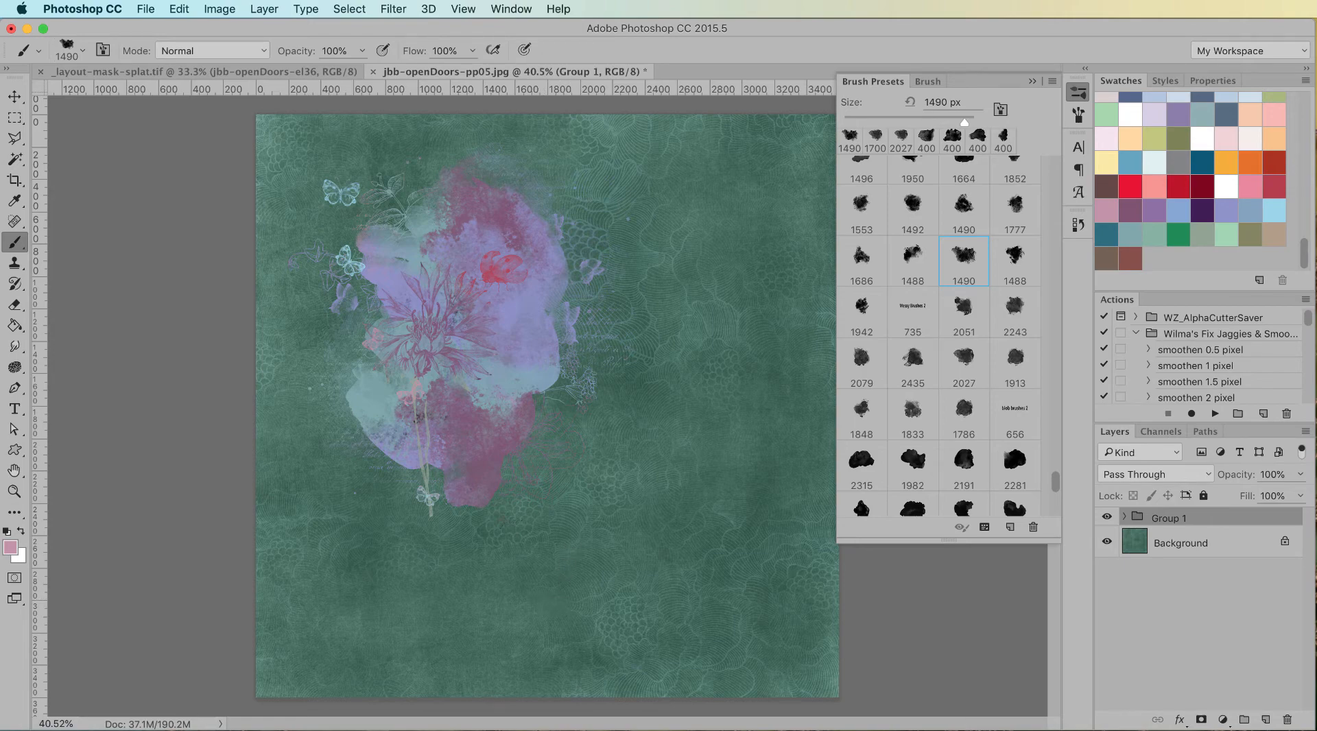
Step: Switch to Finder and open the jbb-openDoors-clusters-FWP folder inside the 2021-0129-jbb-openDoors-CC kit folder
{"action": "key", "text": "super+Tab"}
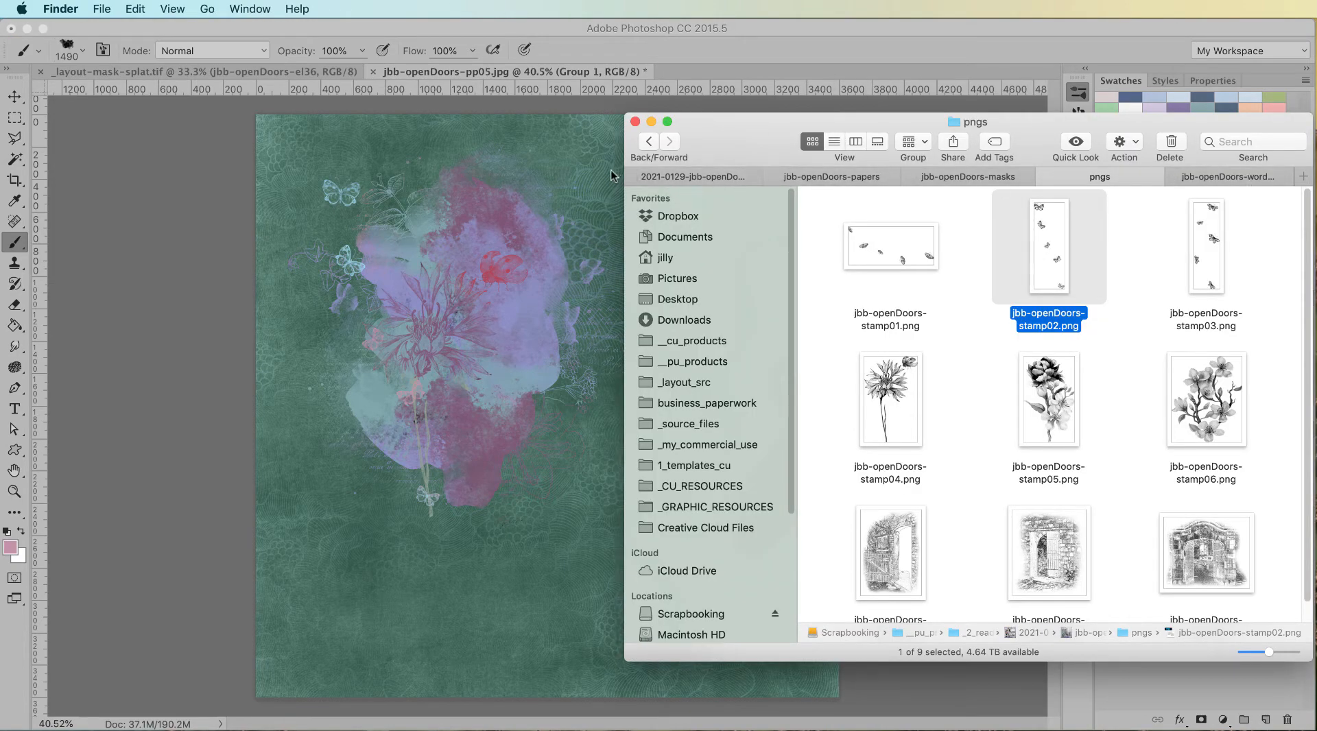
{"action": "left_click", "coordinate": [692, 179]}
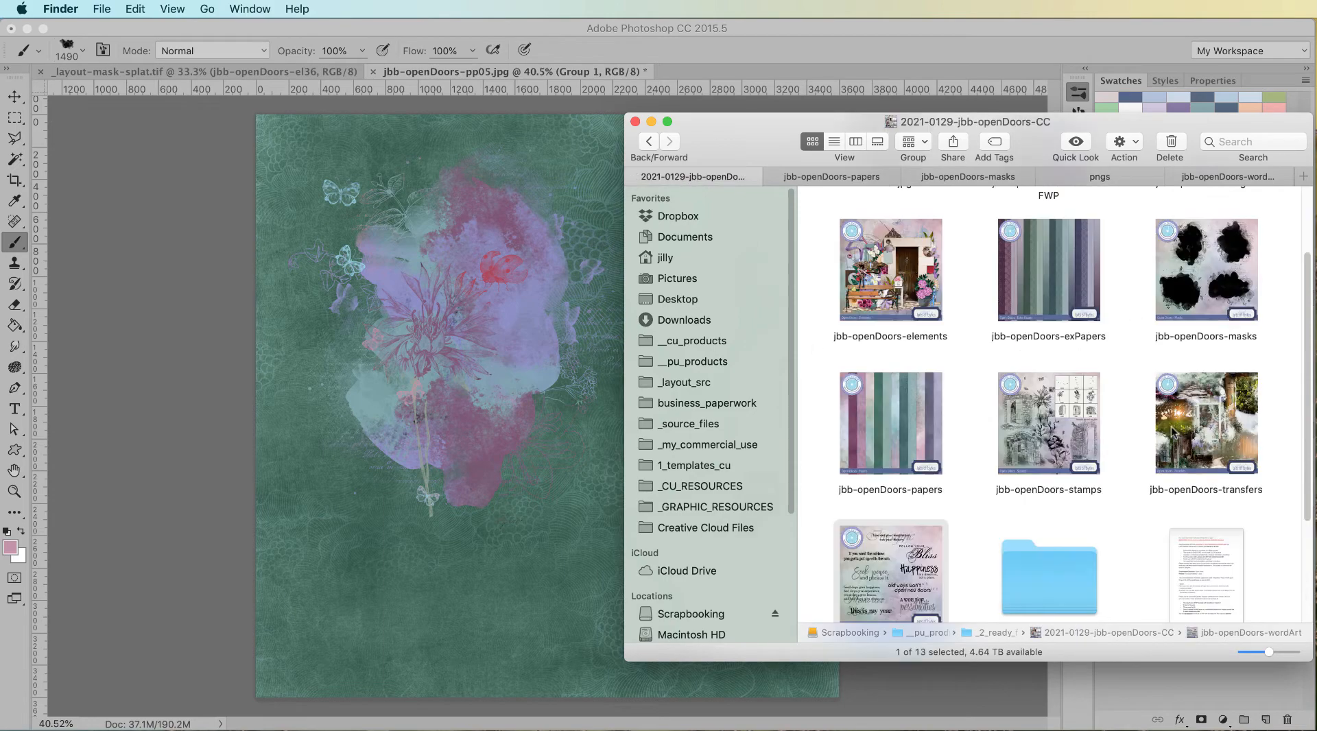
{"action": "scroll", "coordinate": [1172, 432], "scroll_direction": "down", "scroll_amount": 3}
{"action": "scroll", "coordinate": [1120, 455], "scroll_direction": "up", "scroll_amount": 5}
{"action": "double_click", "coordinate": [1062, 264]}
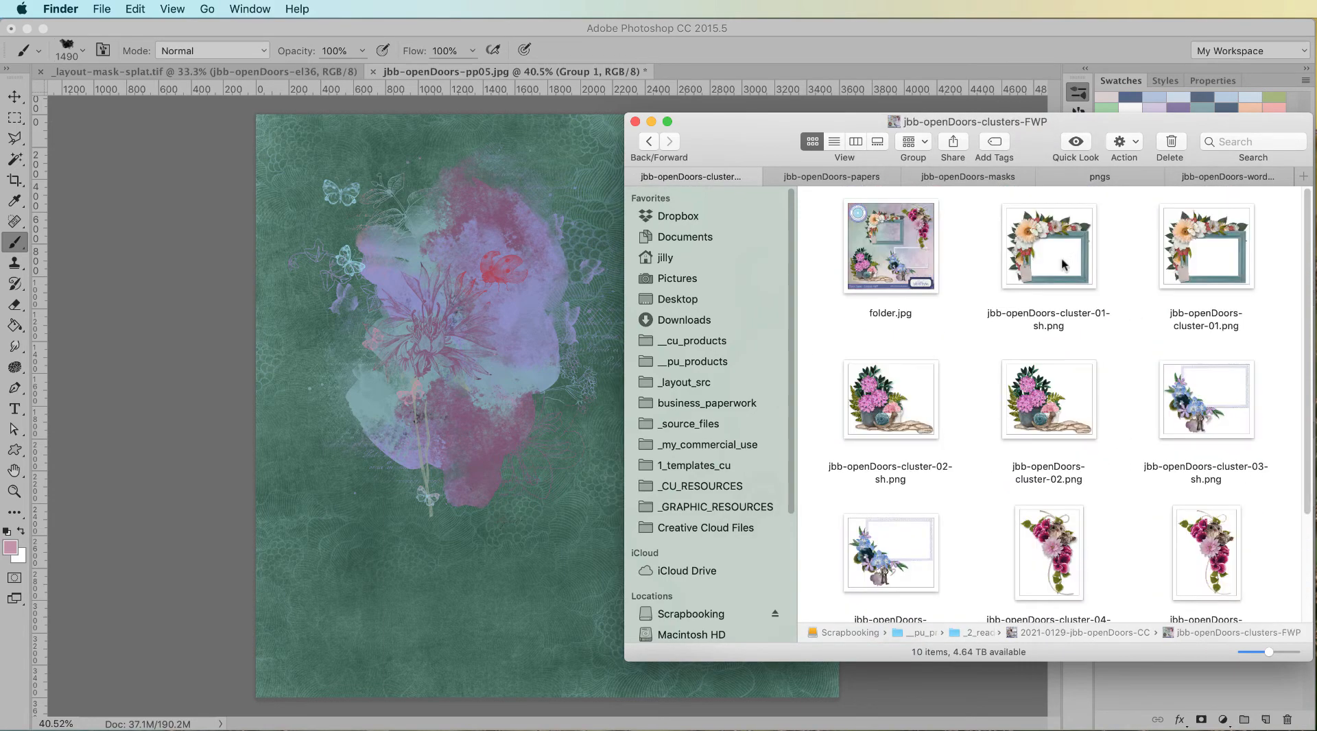
{"action": "left_click_drag", "start_coordinate": [782, 154], "coordinate": [791, 96]}
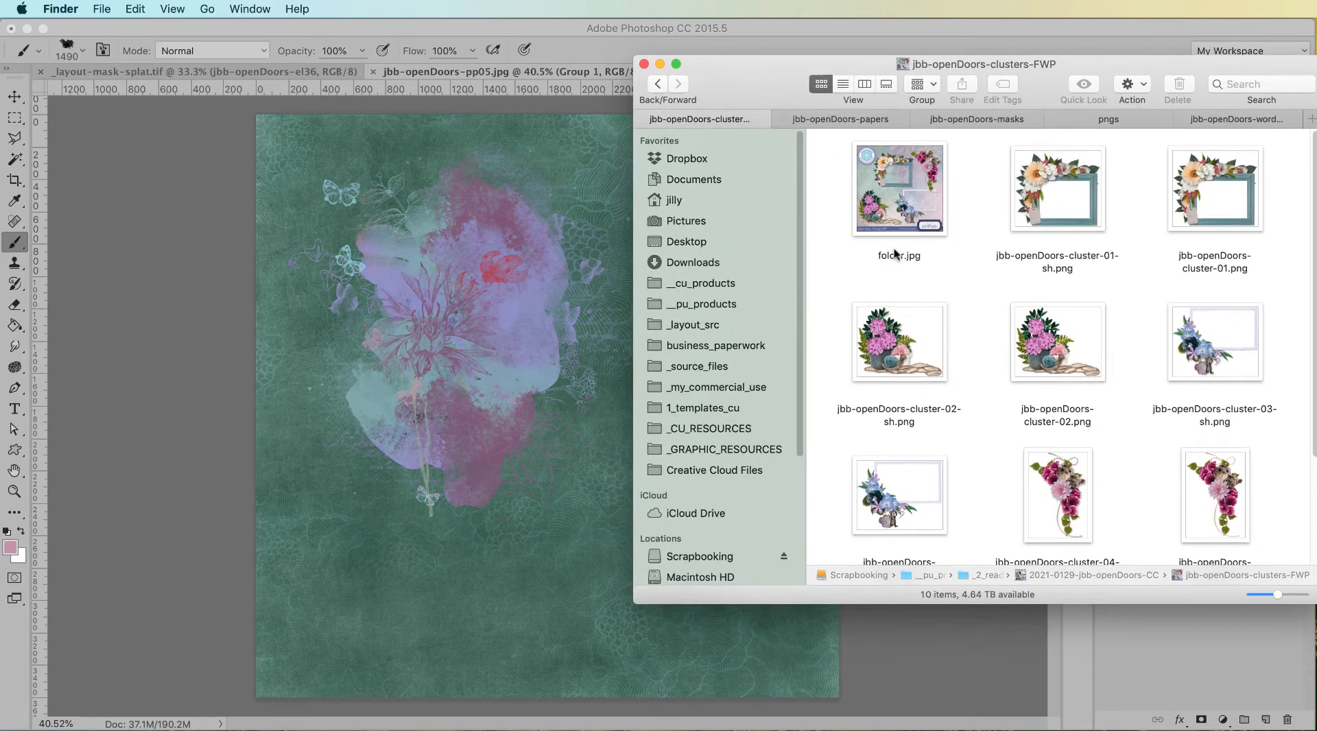
Step: Place jbb-openDoors-cluster-03-sh.png at 100% on the page, with its frame overlapping the lower part of the painted mask
{"action": "left_click_drag", "start_coordinate": [1225, 366], "coordinate": [466, 480]}
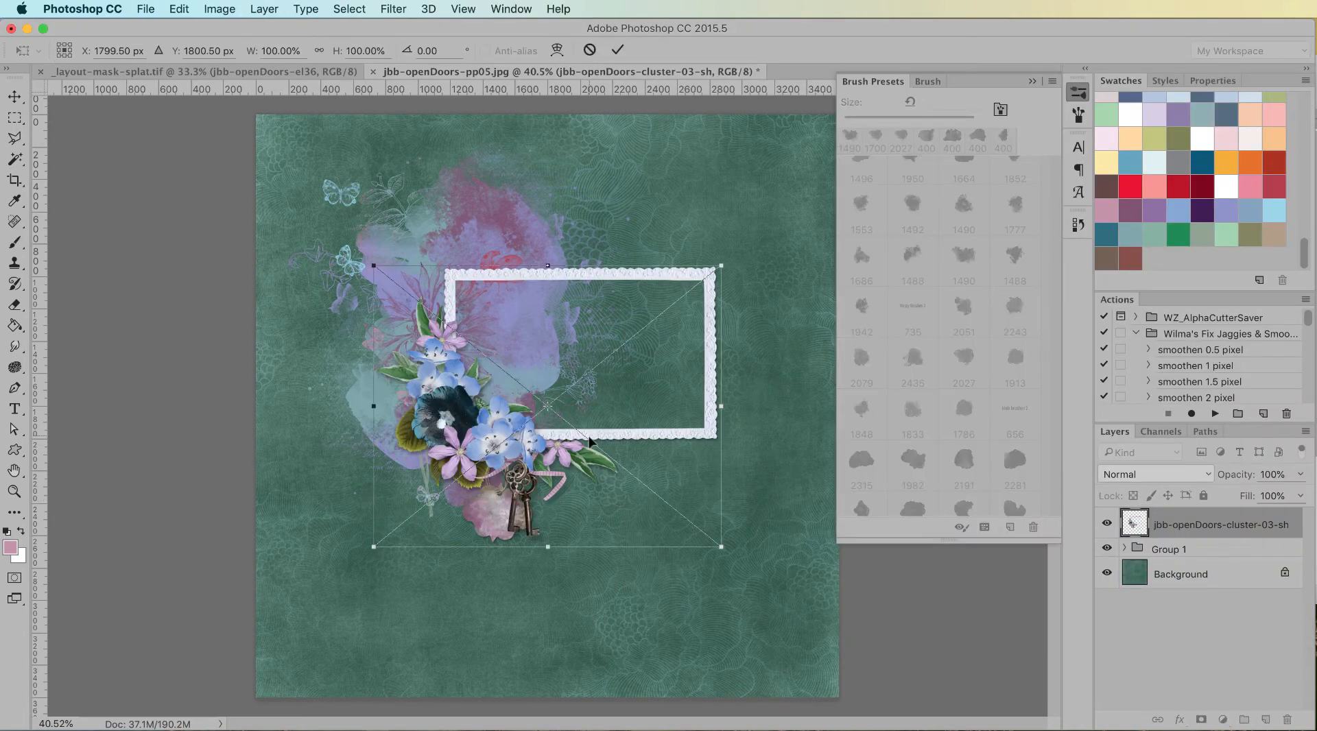
{"action": "left_click_drag", "start_coordinate": [590, 441], "coordinate": [574, 547]}
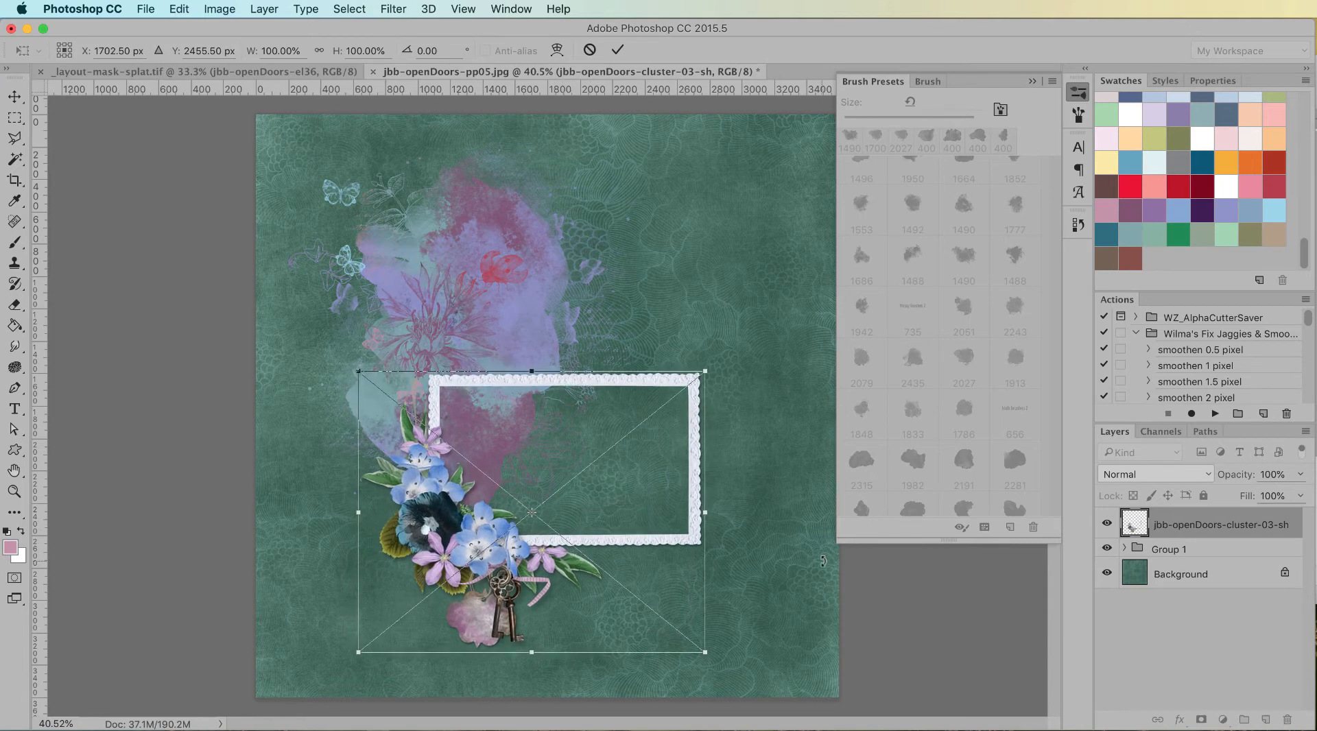
{"action": "key", "text": "Return"}
Step: Add a new empty layer and position it directly beneath the frame cluster layer
{"action": "key", "text": "b"}
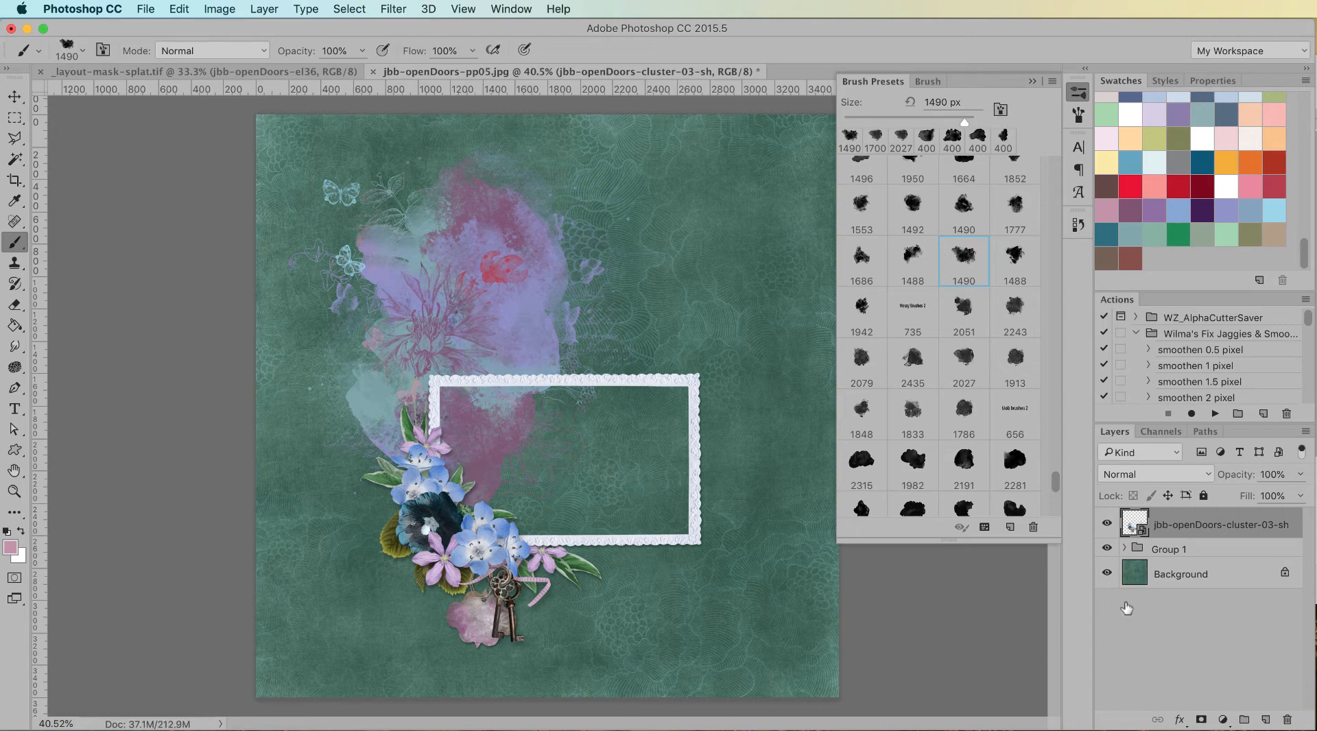
{"action": "left_click", "coordinate": [1266, 721]}
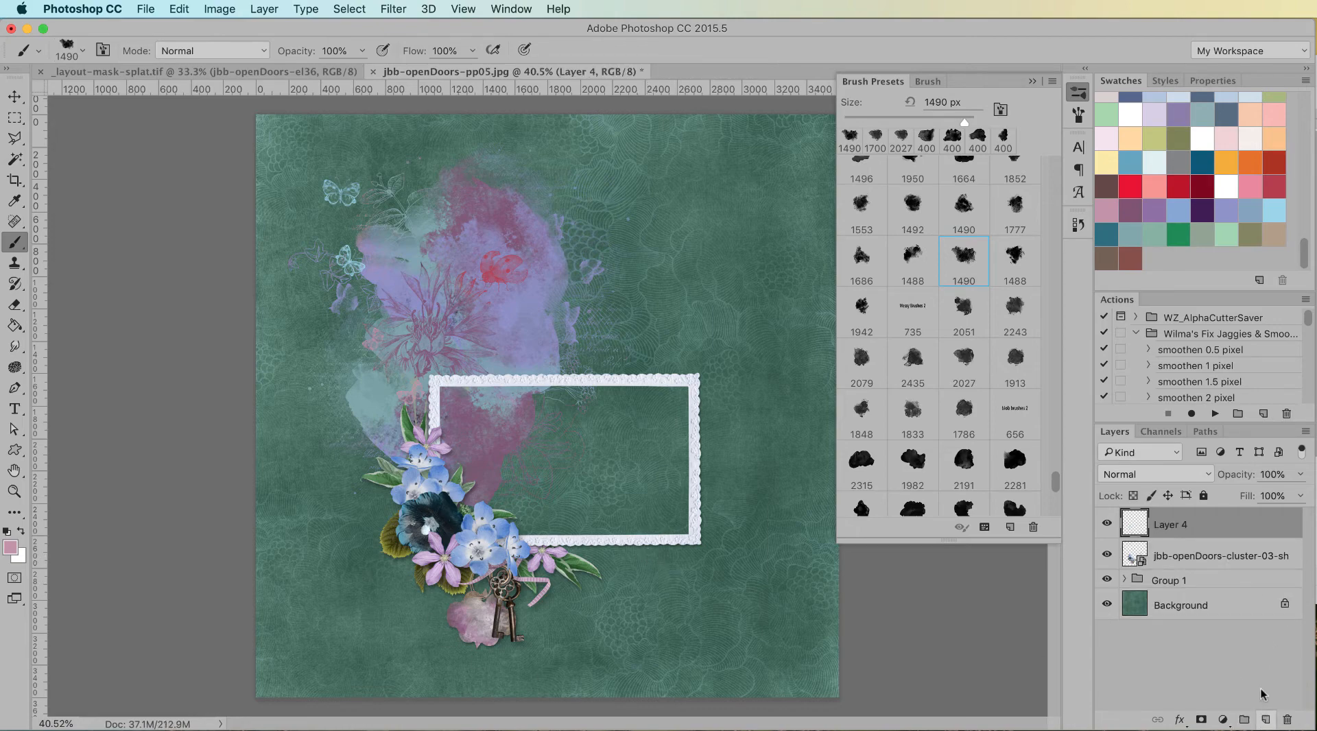
{"action": "left_click_drag", "start_coordinate": [1228, 534], "coordinate": [1230, 574]}
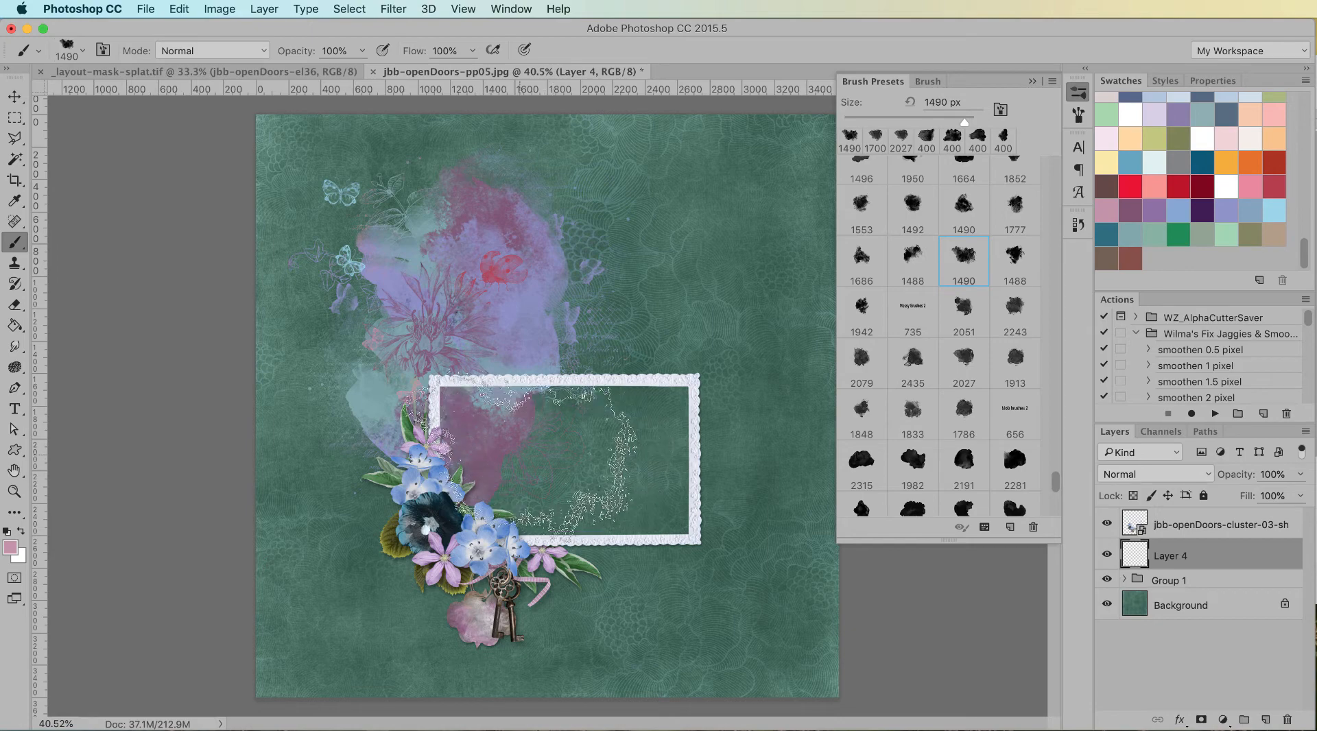
Step: Select a rectangle just inside the frame's outer edge, fill it with dusty pink on the new layer, and deselect
{"action": "key", "text": "m"}
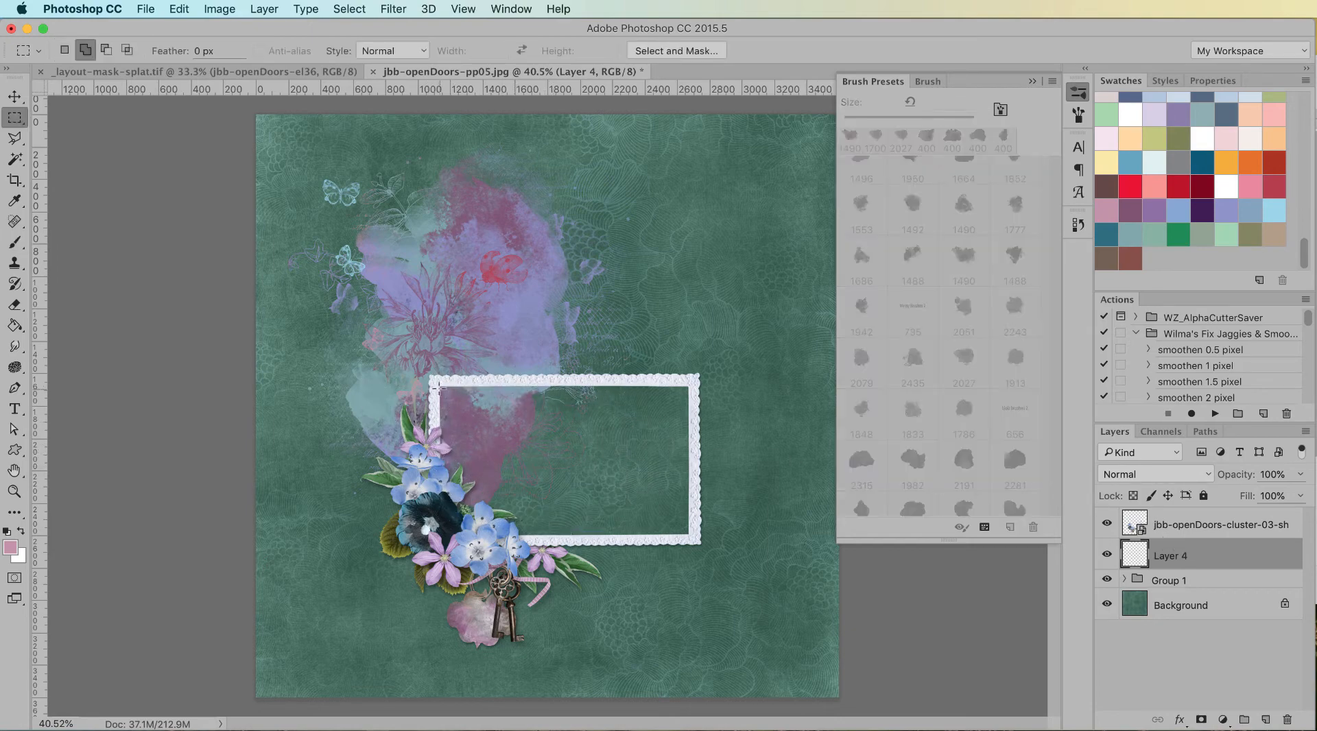
{"action": "mouse_move", "coordinate": [435, 381]}
{"action": "left_mouse_down"}
{"action": "mouse_move", "coordinate": [552, 515]}
{"action": "mouse_move", "coordinate": [695, 539]}
{"action": "left_mouse_up"}
{"action": "key", "text": "g"}
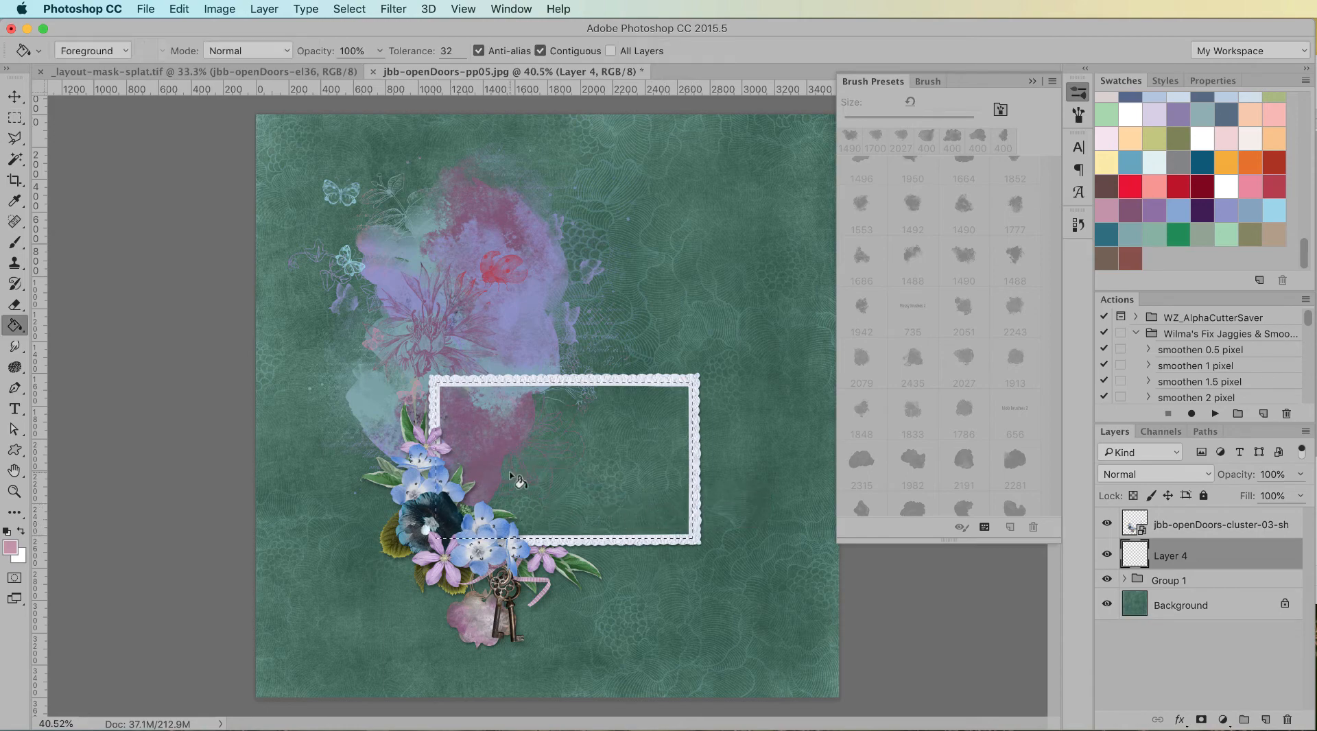
{"action": "left_click", "coordinate": [568, 434]}
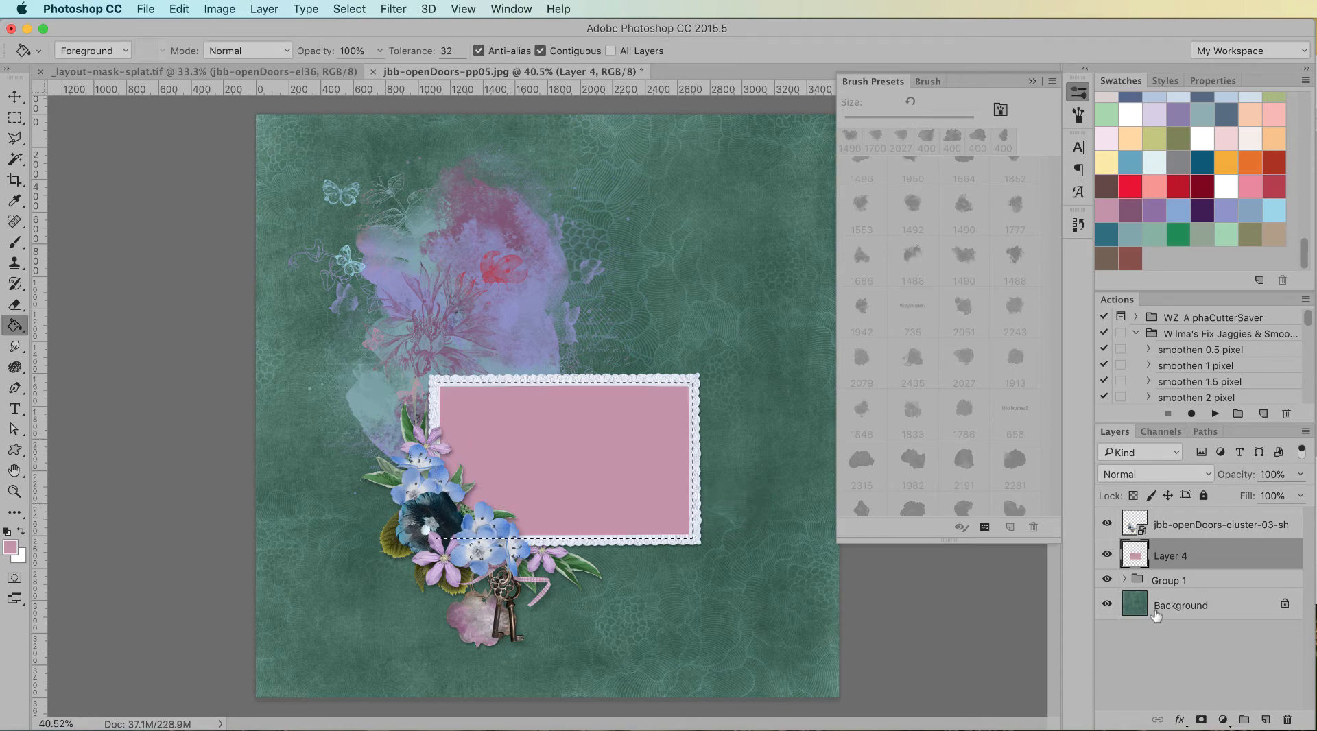
{"action": "key", "text": "super+d"}
Step: Link the frame cluster layer with the pink fill layer and move both slightly down and to the left
{"action": "left_click", "coordinate": [1245, 528], "text": "shift"}
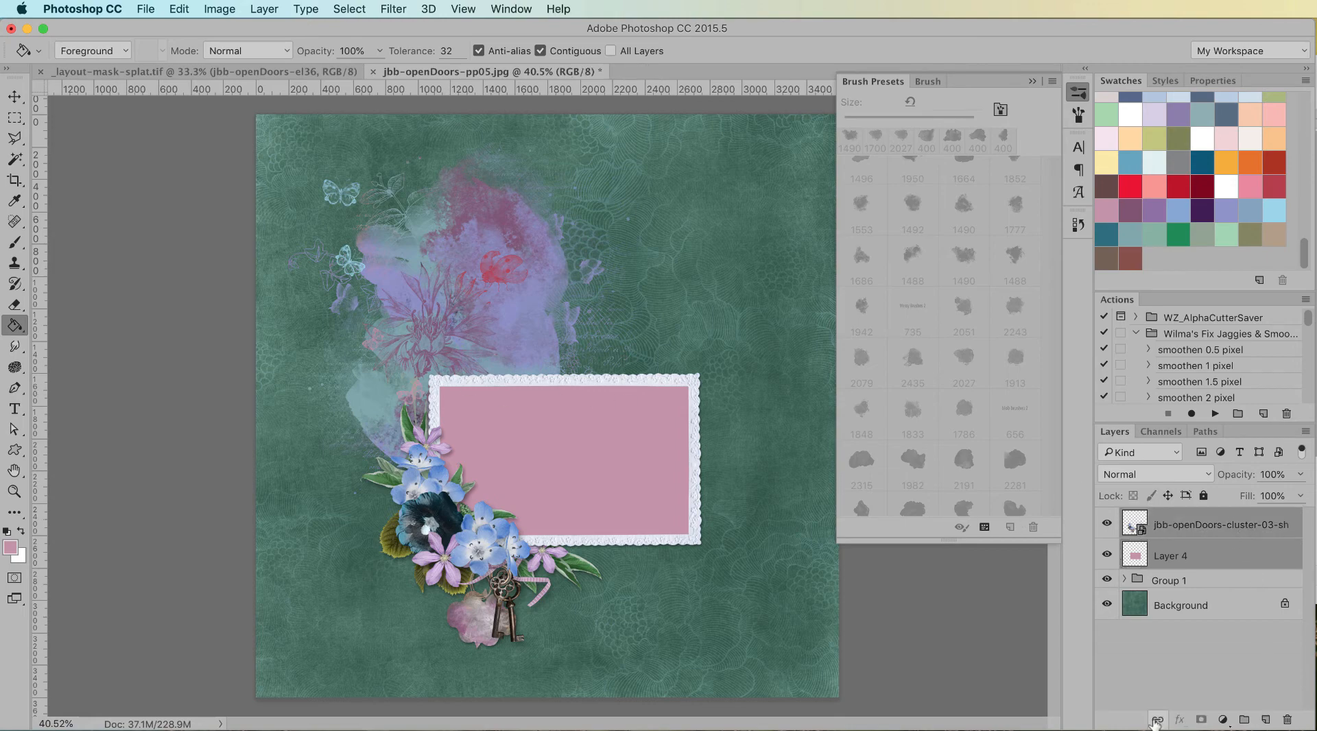
{"action": "left_click", "coordinate": [1157, 721]}
{"action": "left_click", "coordinate": [1208, 557]}
{"action": "left_click", "coordinate": [1202, 523]}
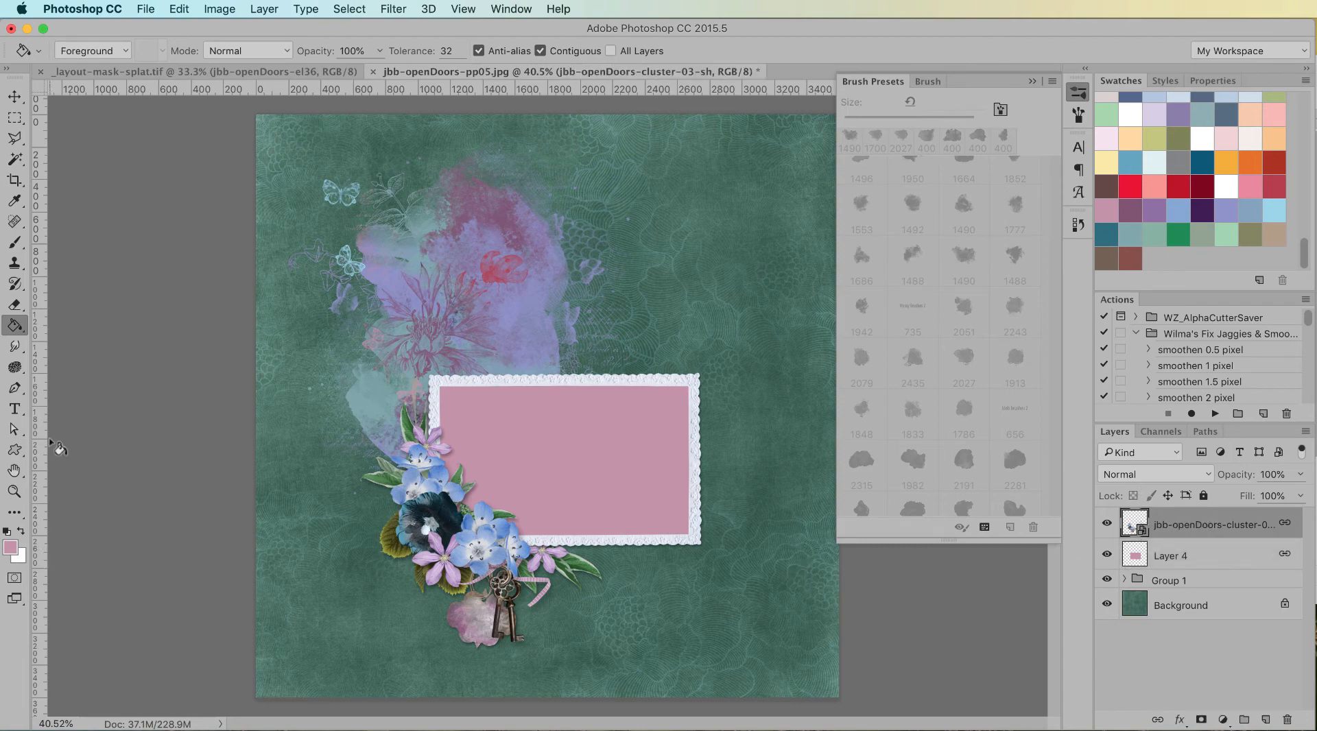
{"action": "key", "text": "v"}
{"action": "left_click_drag", "start_coordinate": [519, 393], "coordinate": [541, 424]}
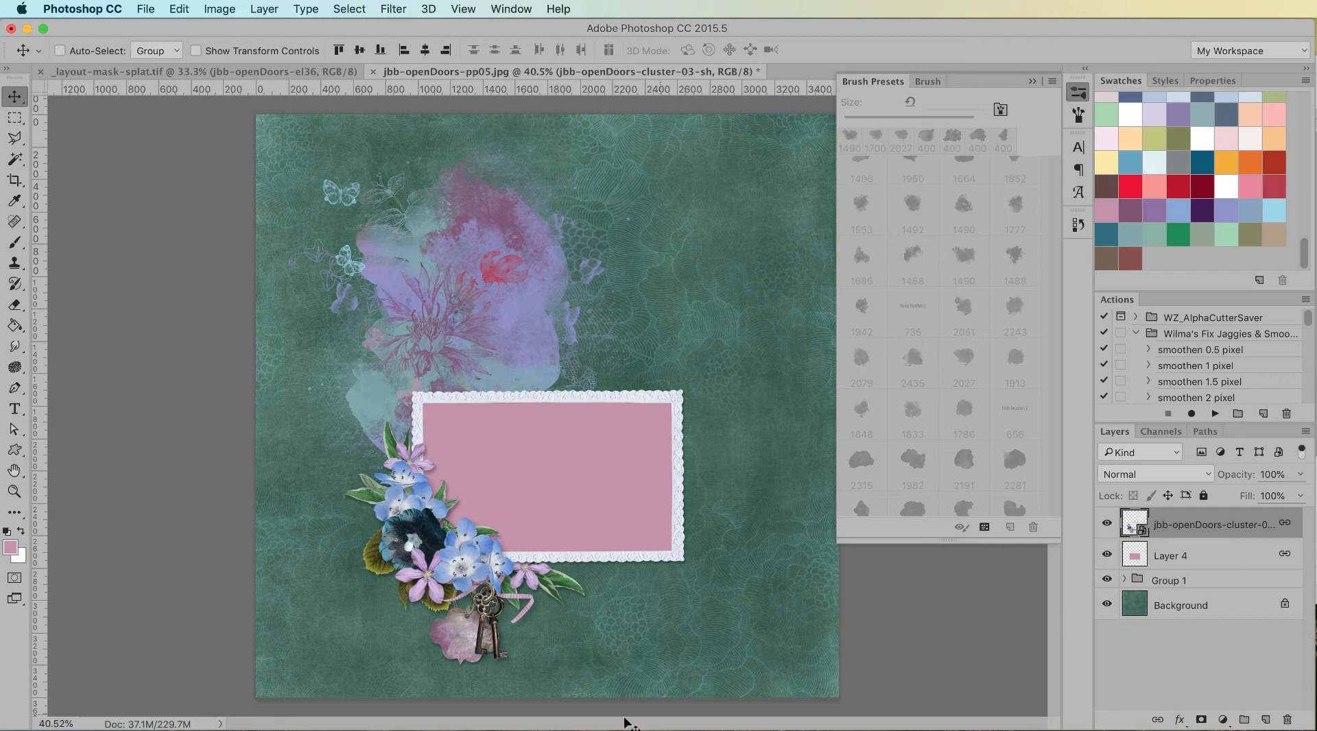
Step: Move the frame cluster and its pink fill up, and shift them together with the painted mask group up and to the left
{"action": "left_click_drag", "start_coordinate": [604, 546], "coordinate": [612, 514]}
{"action": "left_click", "coordinate": [1204, 578], "text": "shift"}
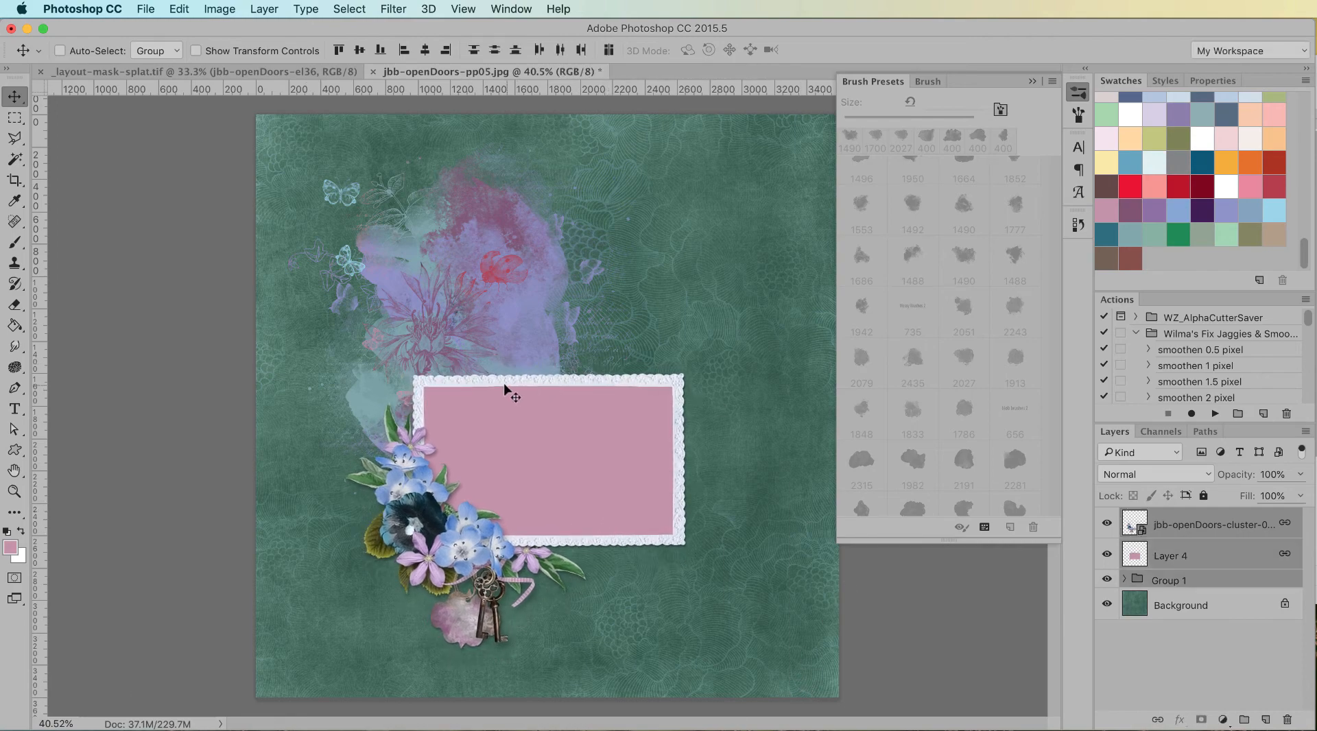
{"action": "left_click_drag", "start_coordinate": [561, 399], "coordinate": [542, 369]}
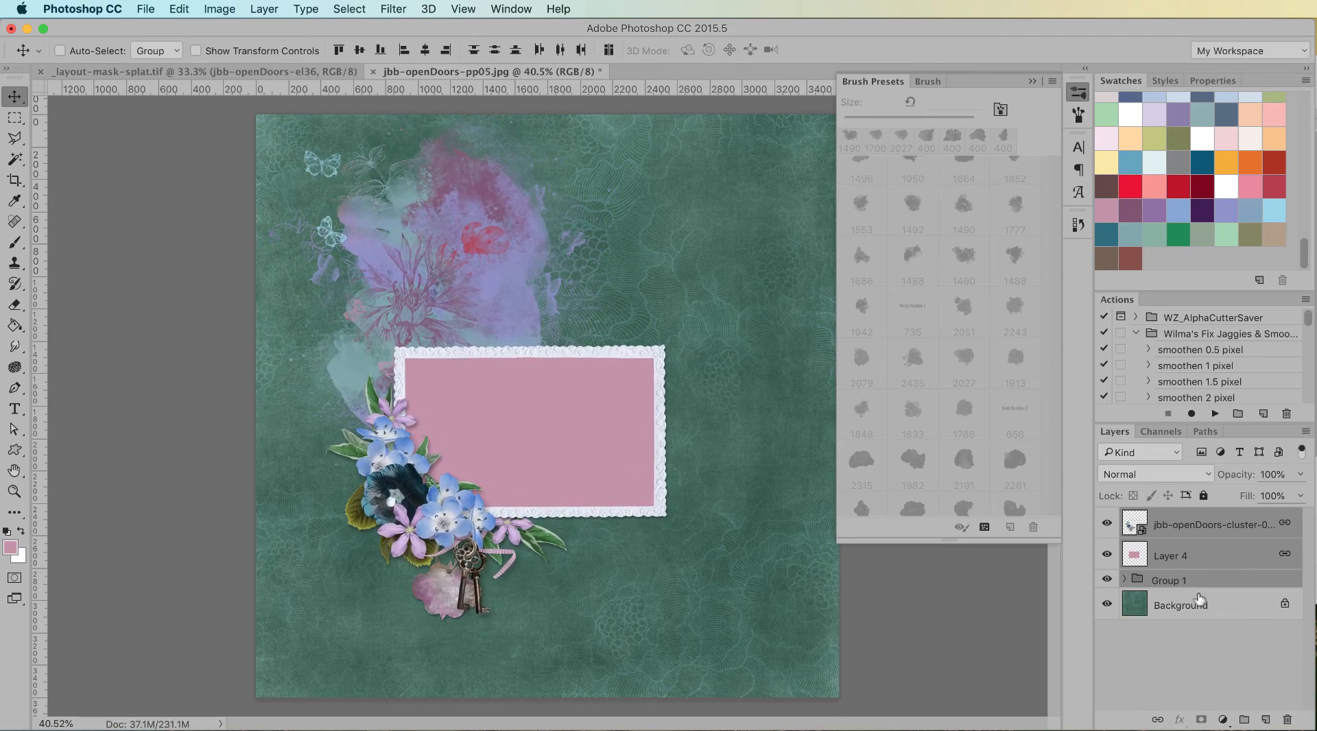
{"action": "mouse_move", "coordinate": [592, 475]}
{"action": "left_mouse_down"}
{"action": "mouse_move", "coordinate": [595, 518]}
{"action": "mouse_move", "coordinate": [591, 466]}
{"action": "left_mouse_up"}
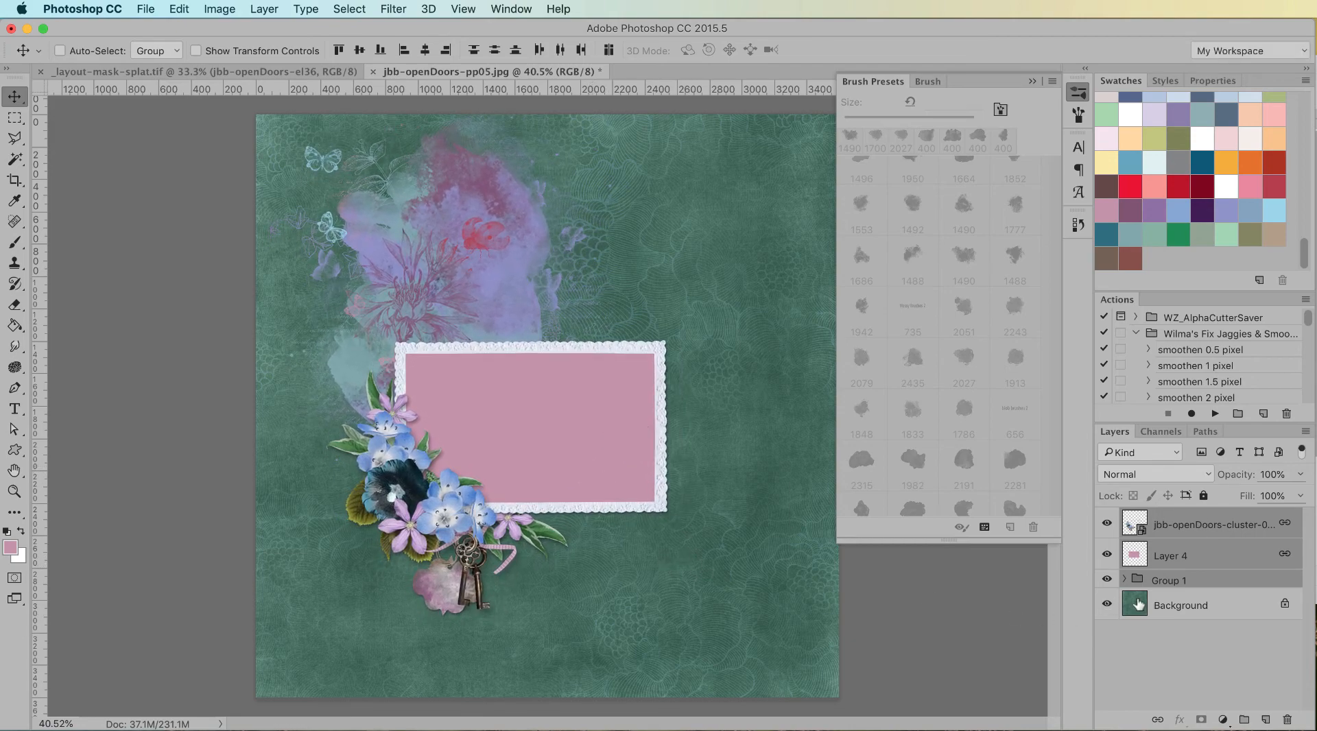
Step: Place jbb-openDoors-wa01.png from the word art folder directly above the Background layer, positioned below the frame's lower right part
{"action": "left_click", "coordinate": [1227, 581]}
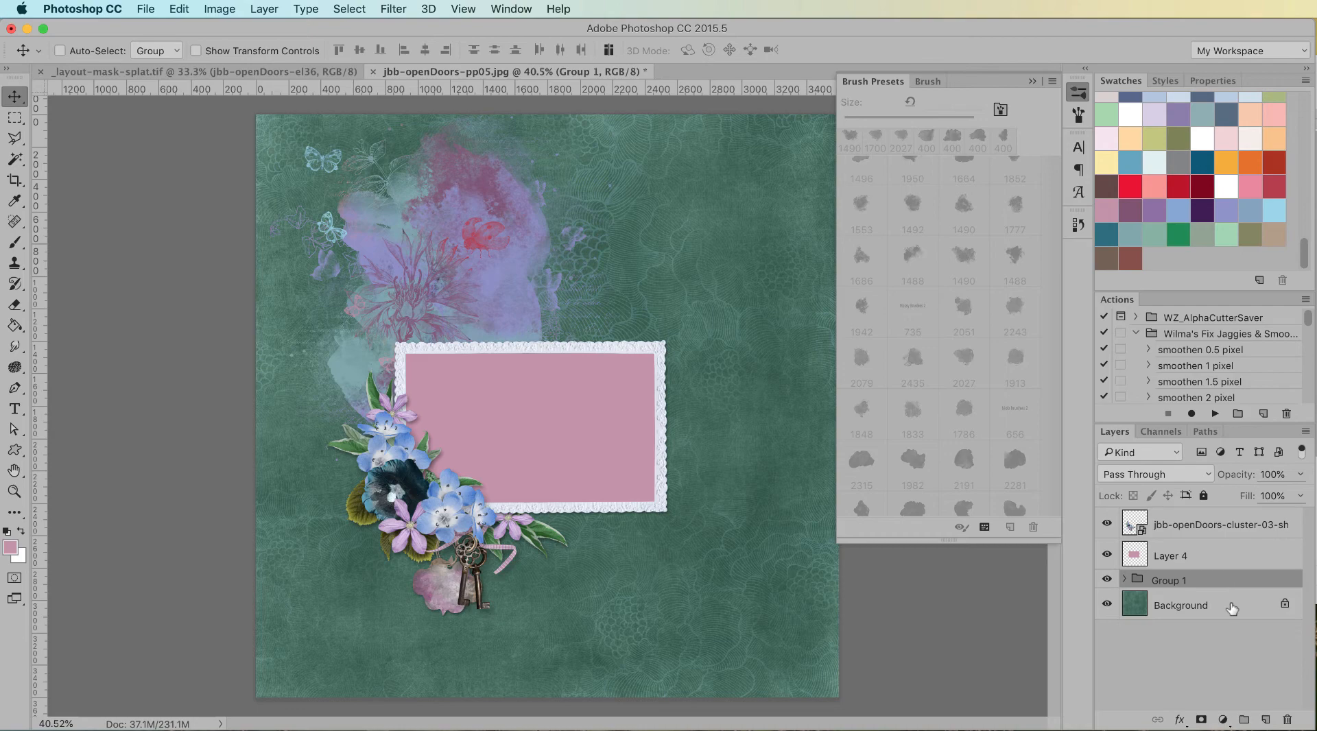
{"action": "left_click", "coordinate": [1227, 607]}
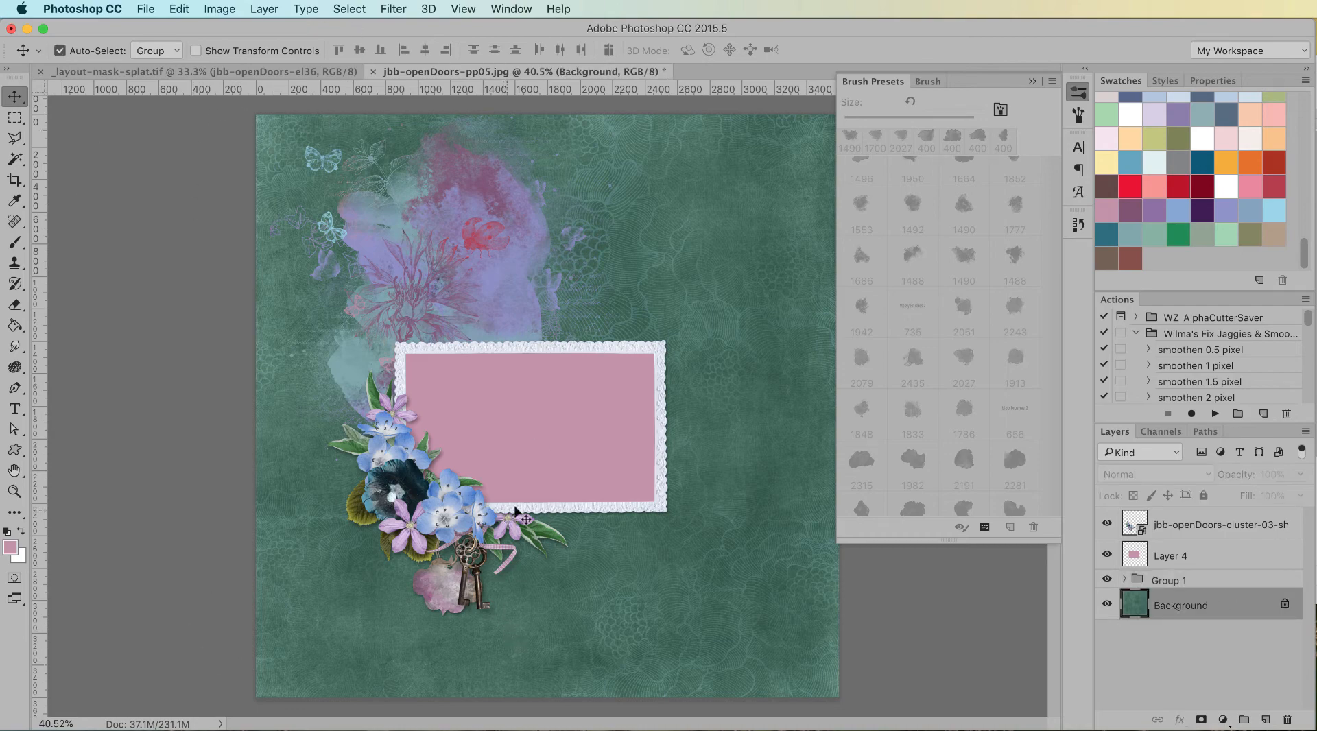
{"action": "key", "text": "super+Tab"}
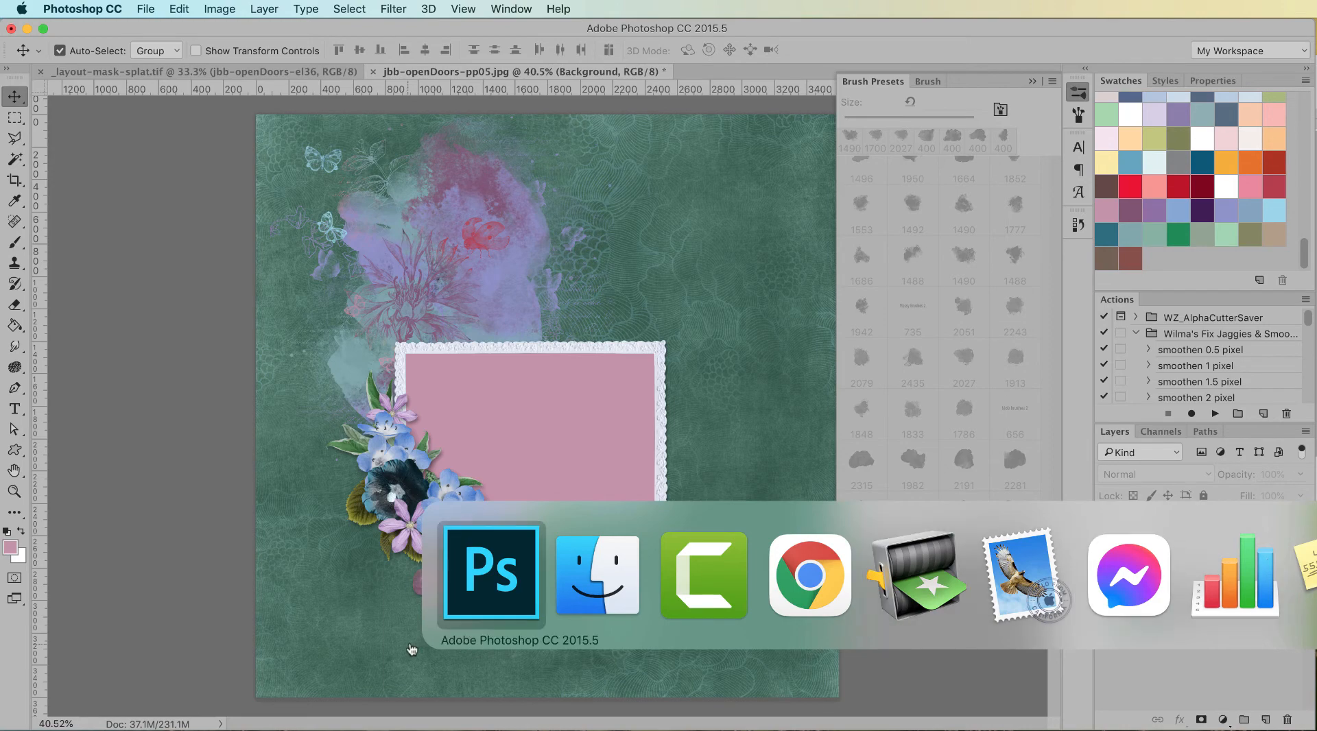
{"action": "left_click", "coordinate": [607, 636]}
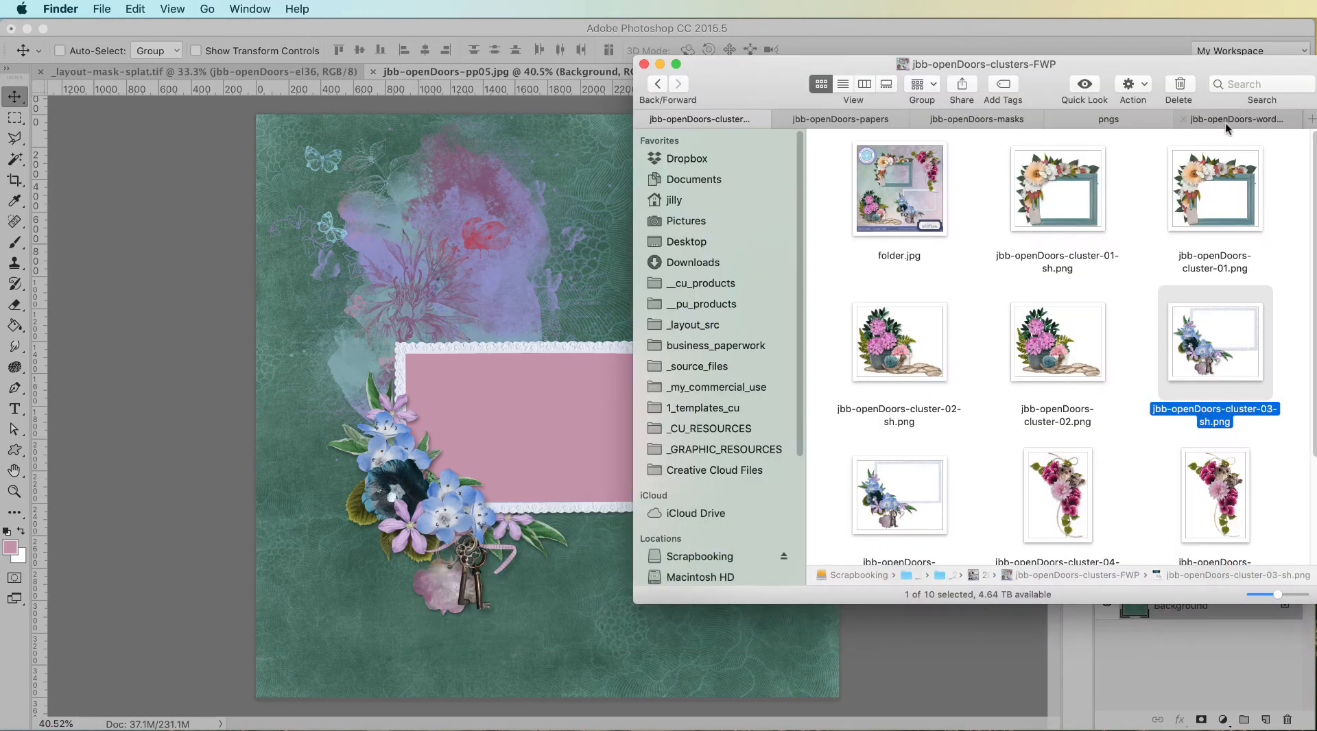
{"action": "left_click", "coordinate": [1246, 121]}
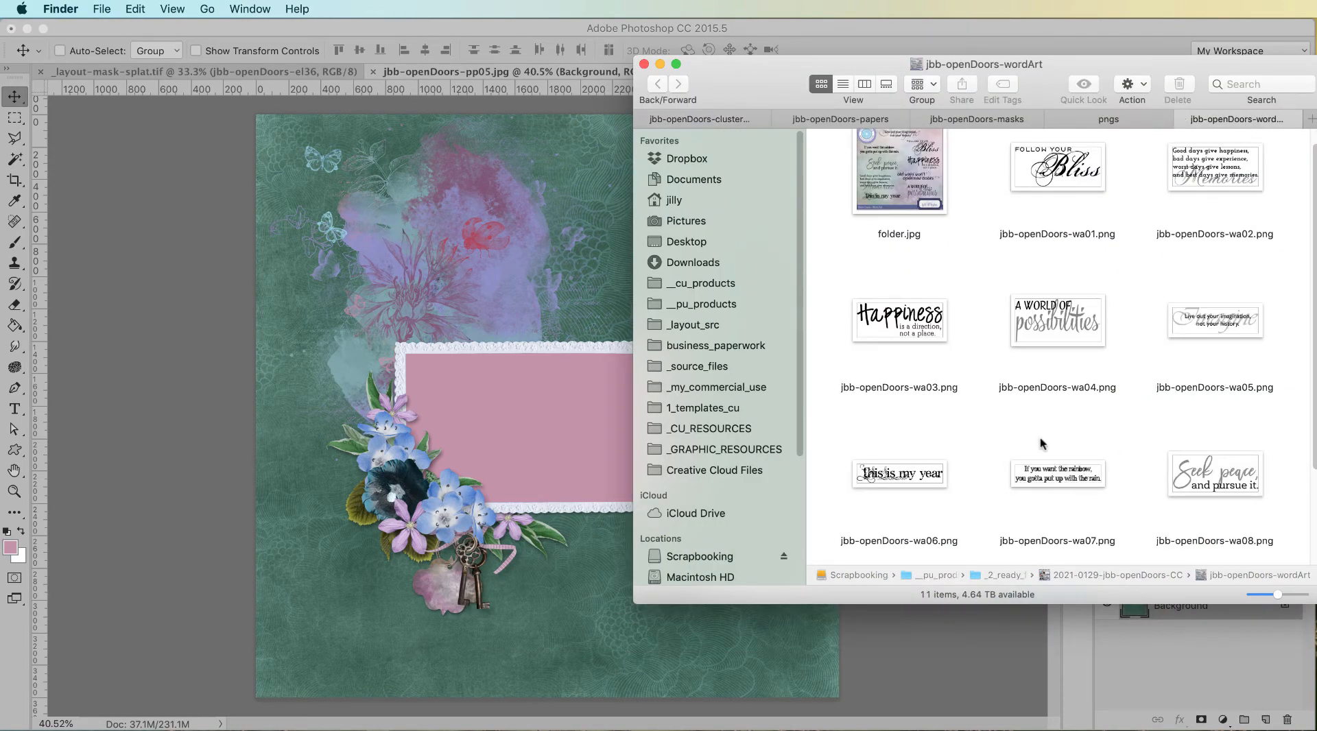
{"action": "scroll", "coordinate": [1040, 443], "scroll_direction": "down", "scroll_amount": 5}
{"action": "scroll", "coordinate": [1125, 197], "scroll_direction": "up", "scroll_amount": 6}
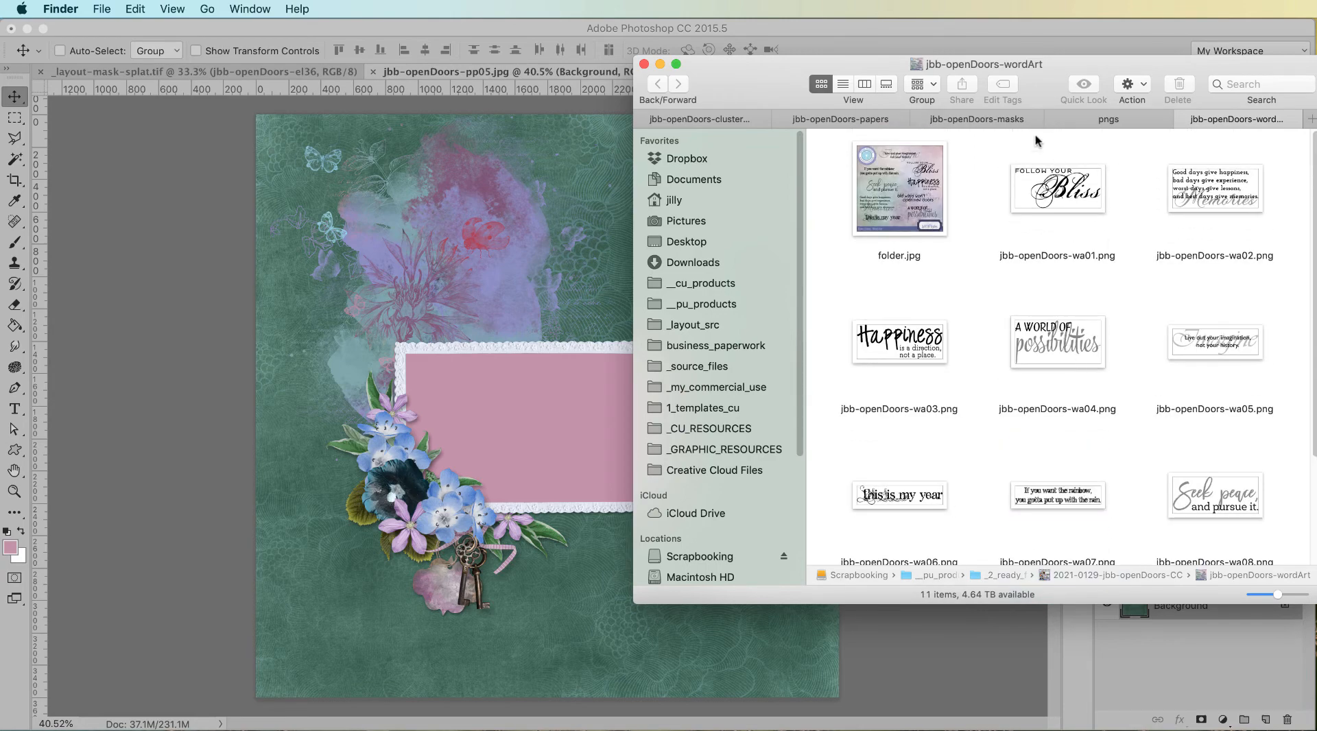
{"action": "left_click", "coordinate": [1102, 198]}
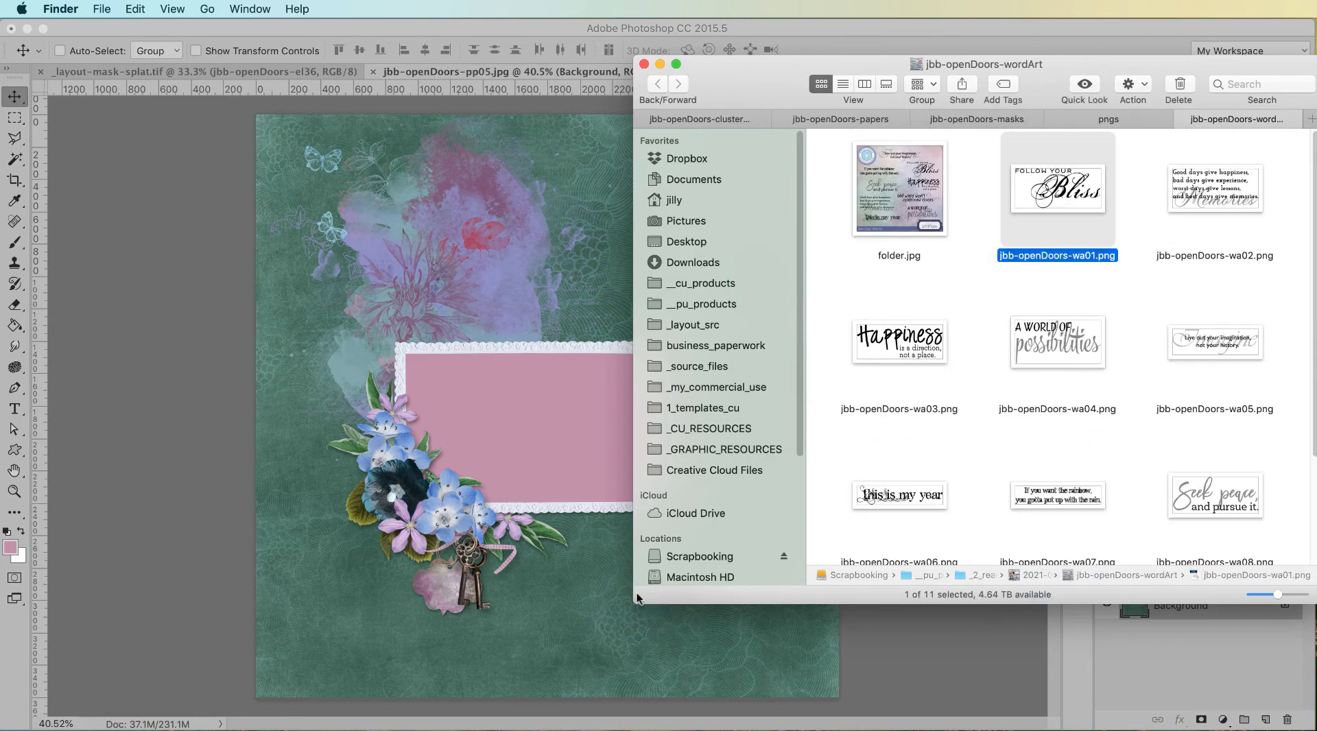
{"action": "left_click_drag", "start_coordinate": [528, 642], "coordinate": [549, 635]}
{"action": "left_click_drag", "start_coordinate": [622, 450], "coordinate": [686, 590]}
{"action": "key", "text": "Return"}
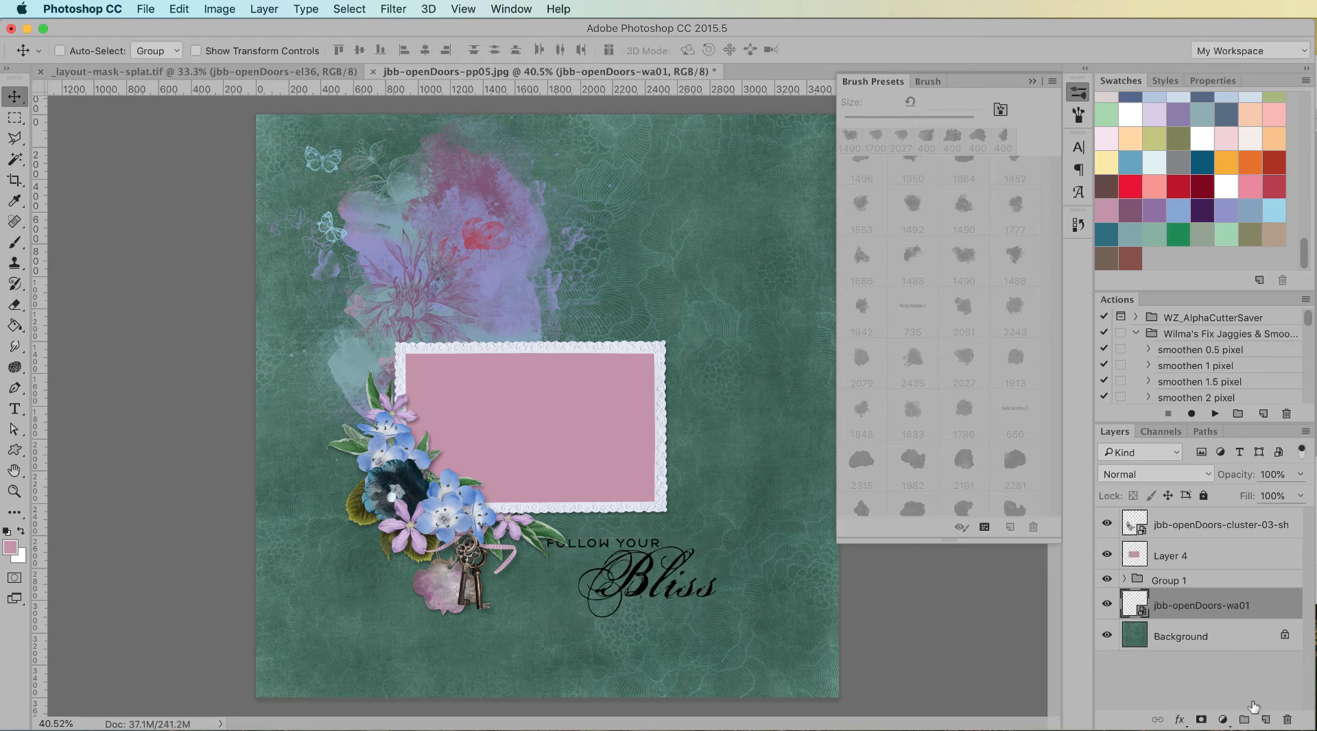
Step: Add a new layer clipped to the "Follow Your Bliss" word art and fill it with the dusty pink foreground color
{"action": "left_click", "coordinate": [1265, 720]}
{"action": "left_click", "coordinate": [1215, 612], "text": "alt"}
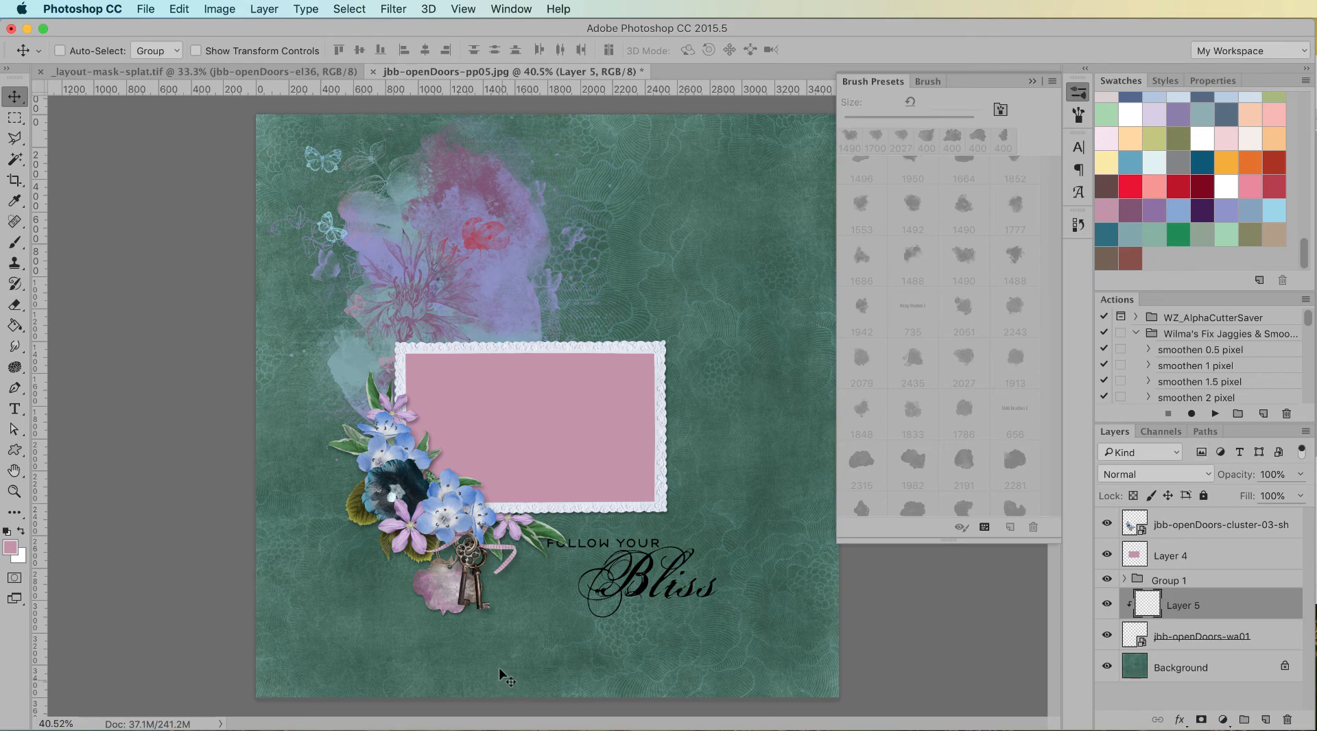
{"action": "key", "text": "g"}
{"action": "left_click", "coordinate": [598, 538]}
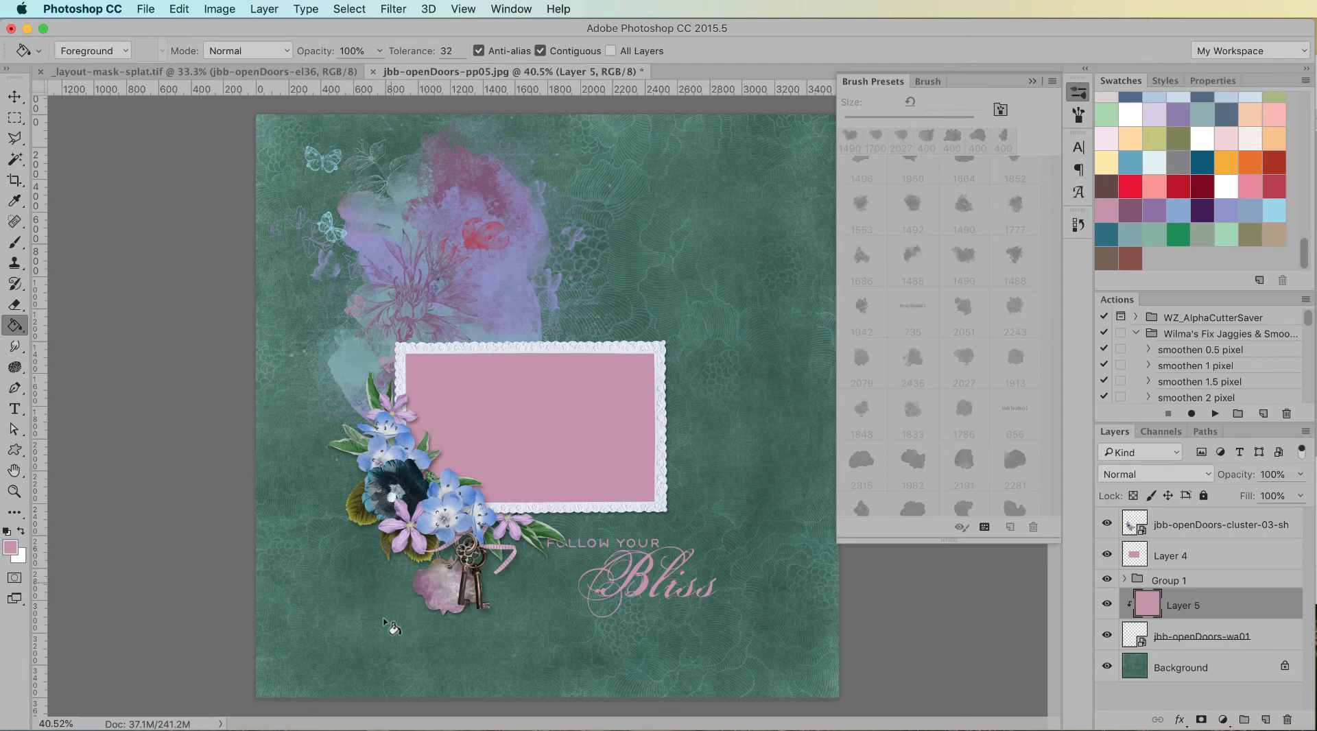
{"action": "key", "text": "v"}
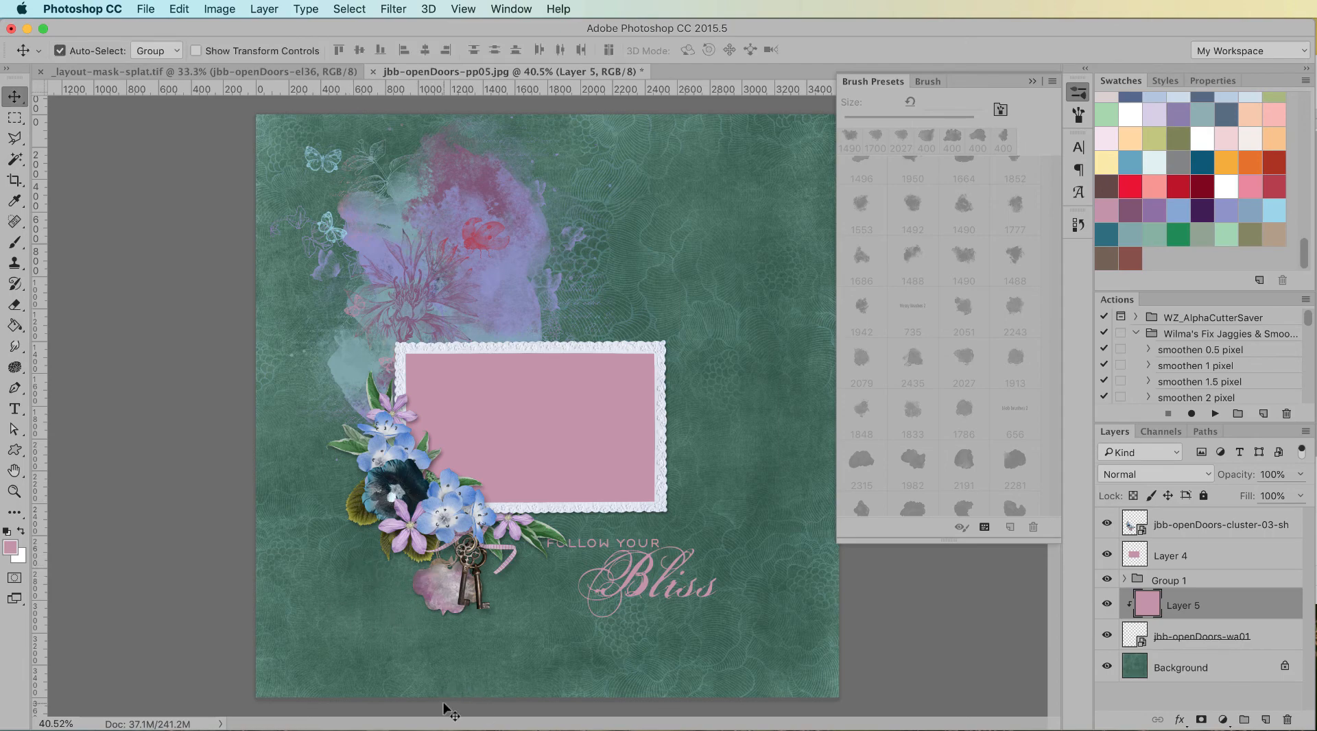
Step: Bring jbb-openDoors-el36.png from the jbb-openDoors-elements folder onto the page, beneath the painted mask group
{"action": "key", "text": "super+Tab"}
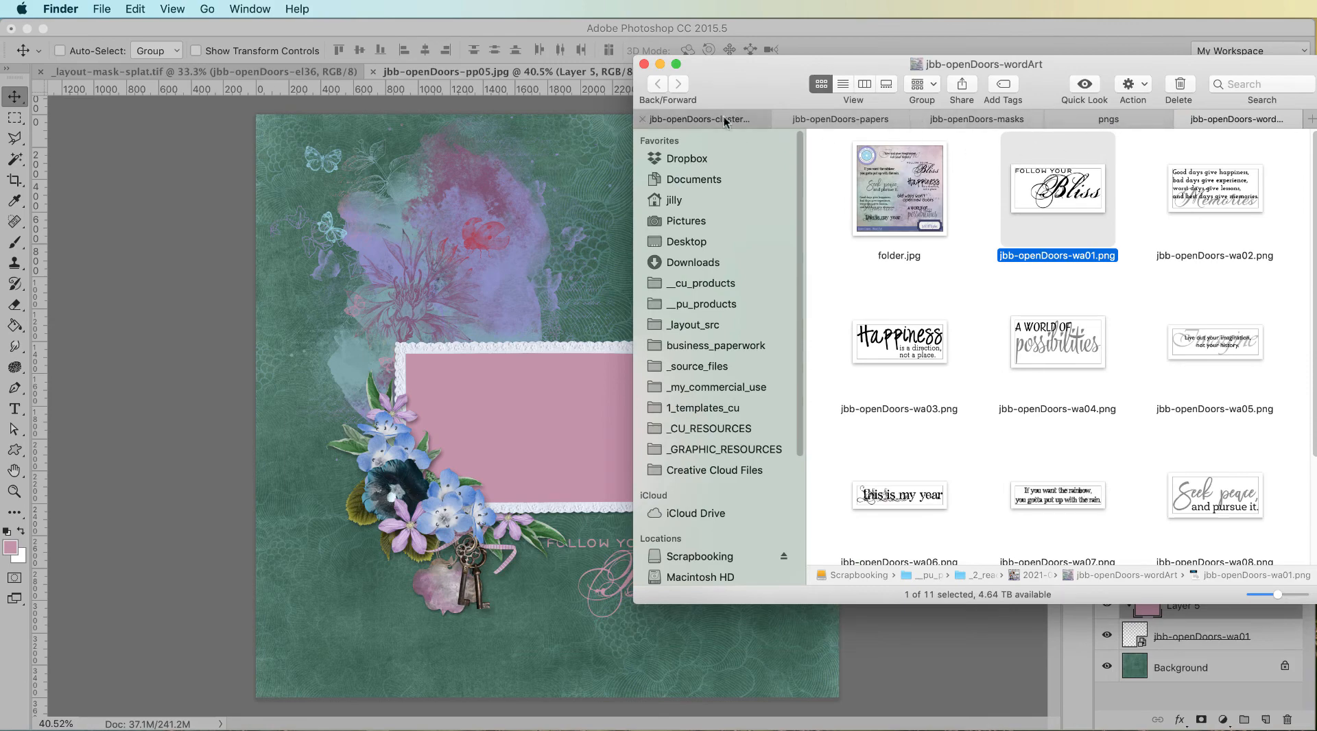
{"action": "left_click", "coordinate": [672, 120]}
{"action": "left_click", "coordinate": [657, 83]}
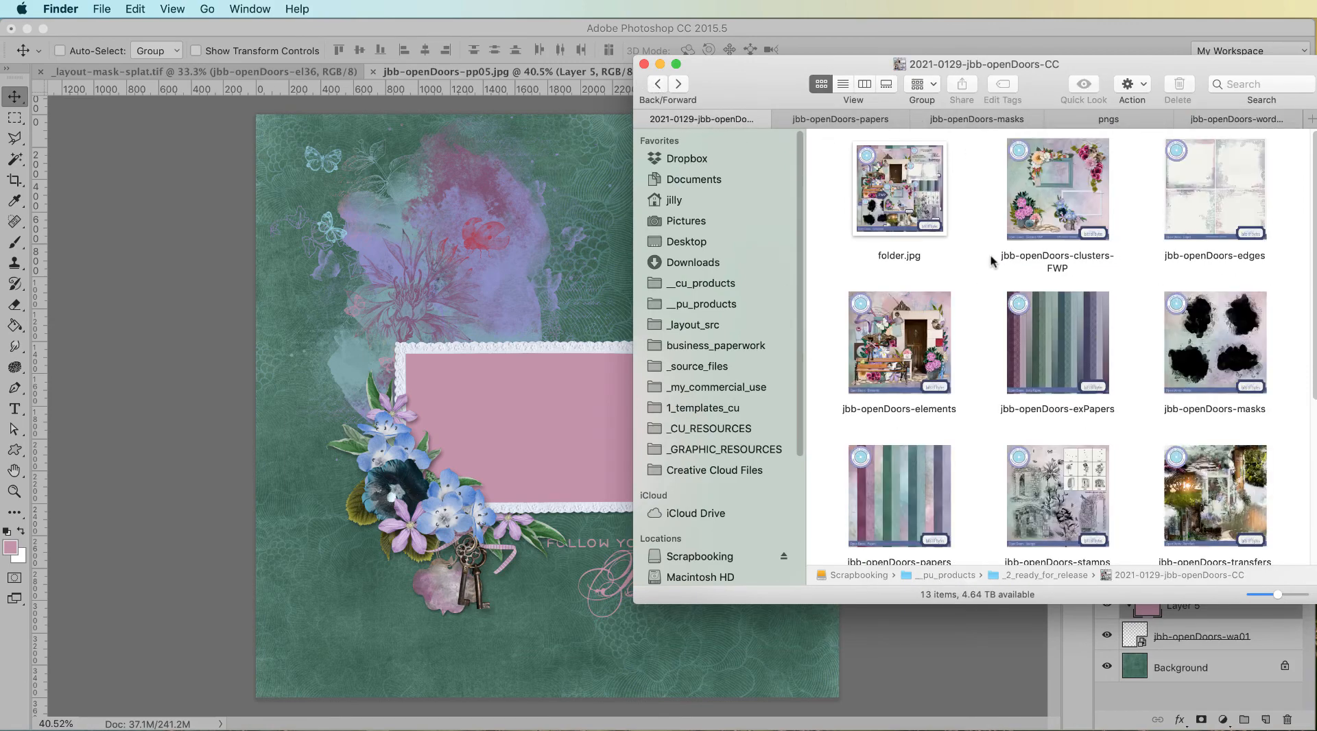
{"action": "double_click", "coordinate": [909, 345]}
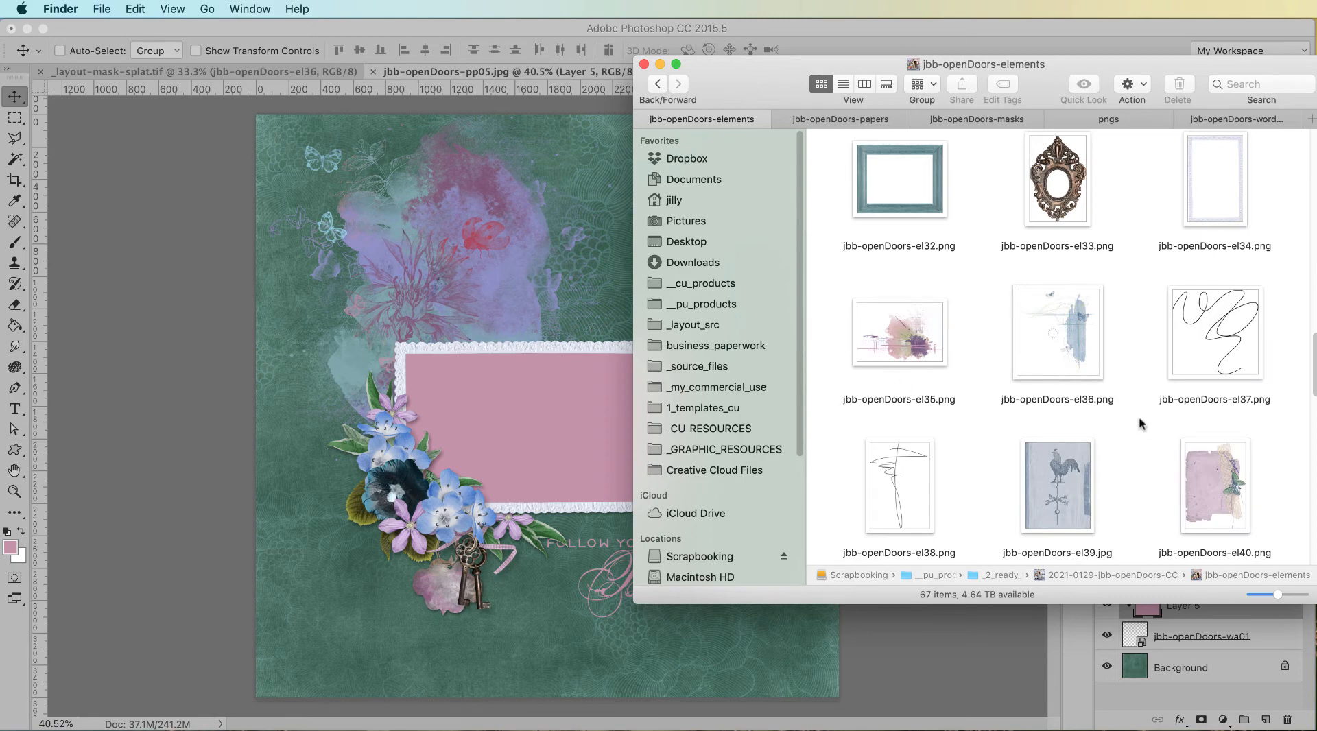
{"action": "left_click", "coordinate": [1063, 355]}
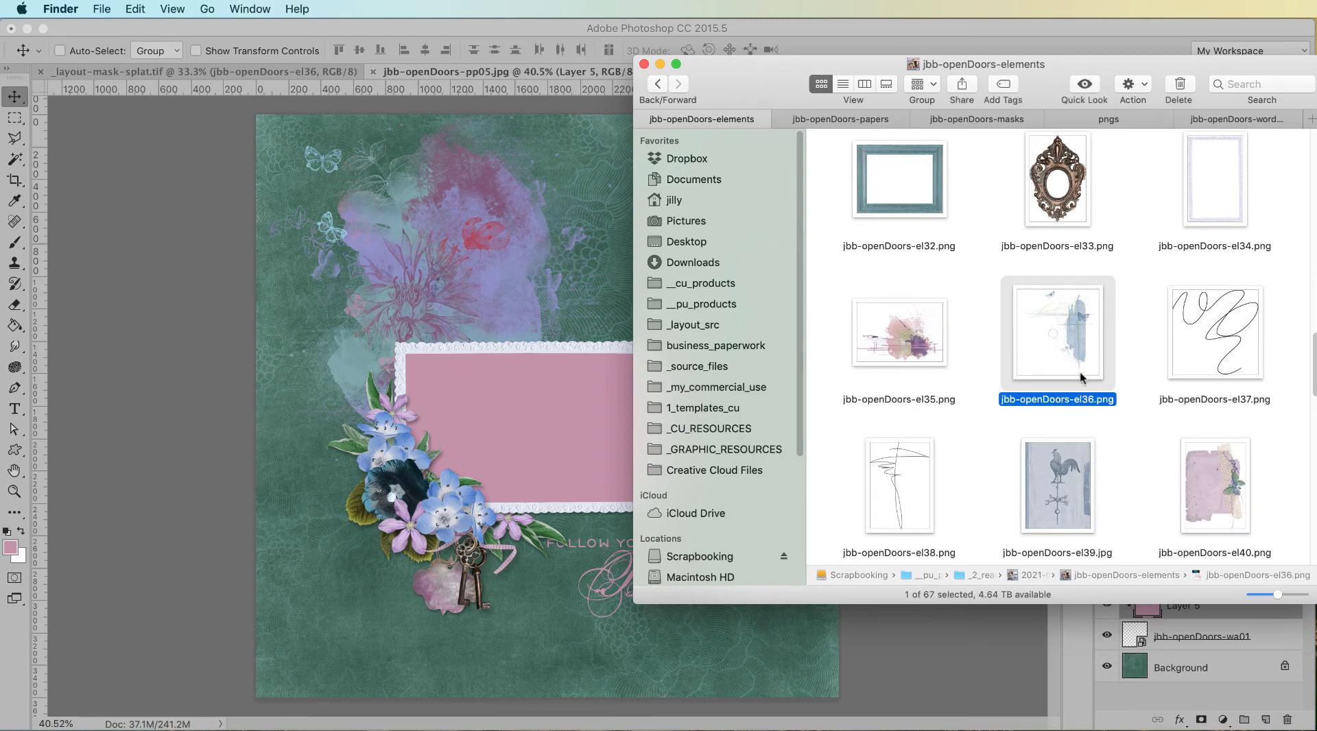
{"action": "left_click_drag", "start_coordinate": [1064, 343], "coordinate": [455, 421]}
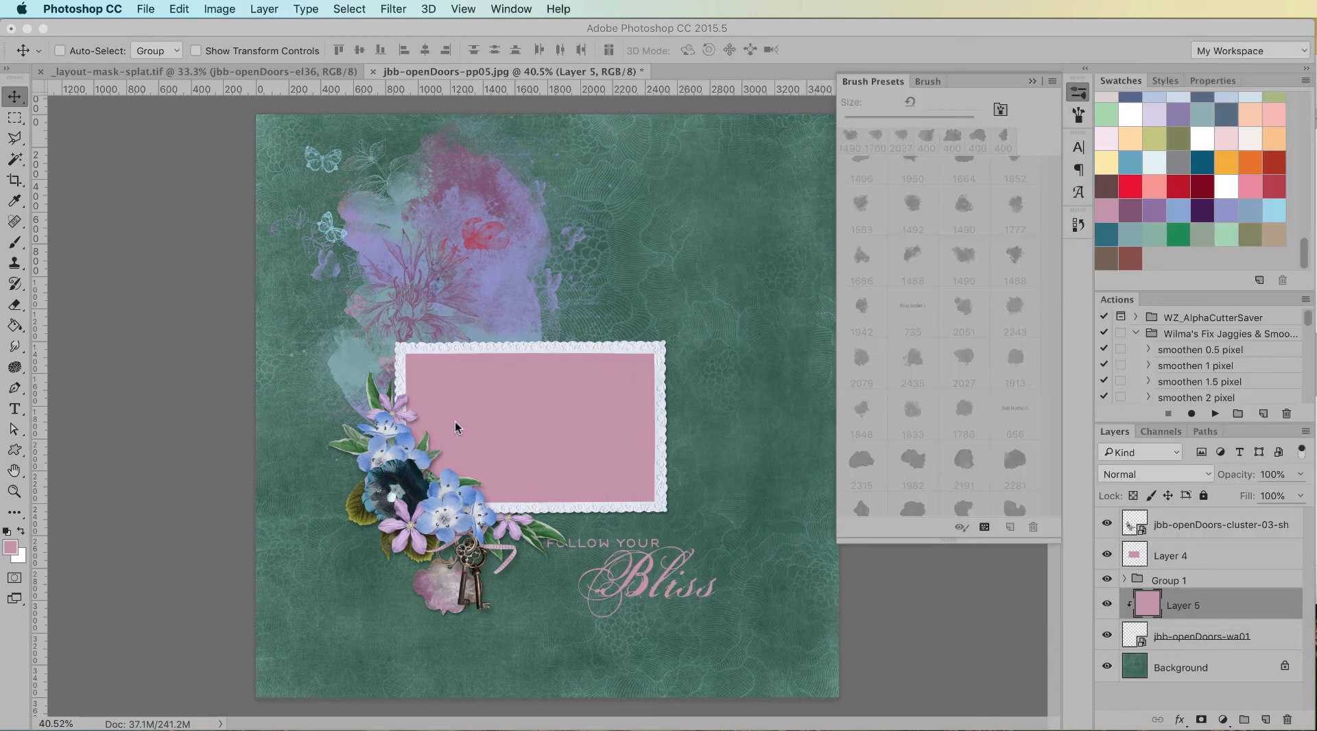
{"action": "mouse_move", "coordinate": [594, 368]}
{"action": "left_mouse_down"}
{"action": "mouse_move", "coordinate": [533, 353]}
{"action": "mouse_move", "coordinate": [580, 351]}
{"action": "mouse_move", "coordinate": [448, 339]}
{"action": "mouse_move", "coordinate": [323, 343]}
{"action": "mouse_move", "coordinate": [567, 333]}
{"action": "mouse_move", "coordinate": [585, 352]}
{"action": "left_mouse_up"}
Step: Flip the el36 paint element horizontally, position it behind the lower part of the flower cluster, and commit the placement
{"action": "right_click", "coordinate": [585, 352]}
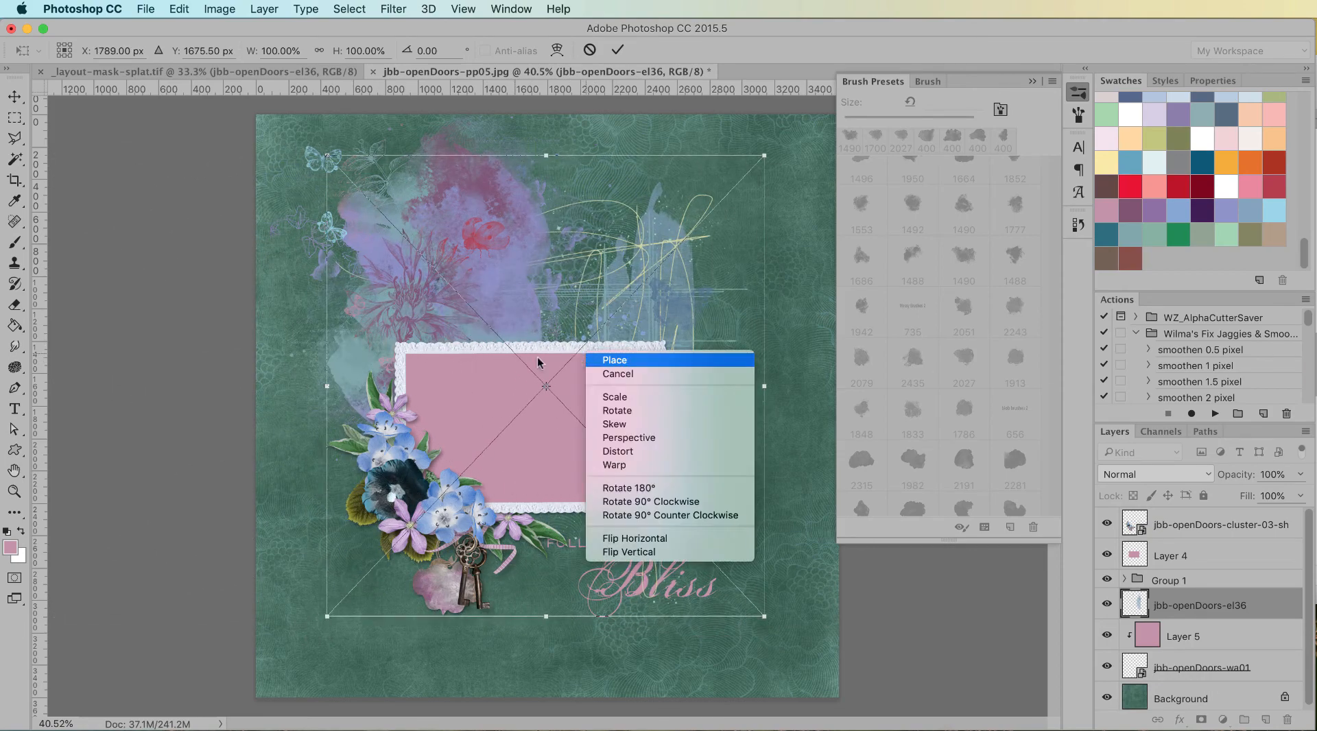
{"action": "left_click", "coordinate": [671, 538]}
{"action": "left_click_drag", "start_coordinate": [649, 319], "coordinate": [581, 346]}
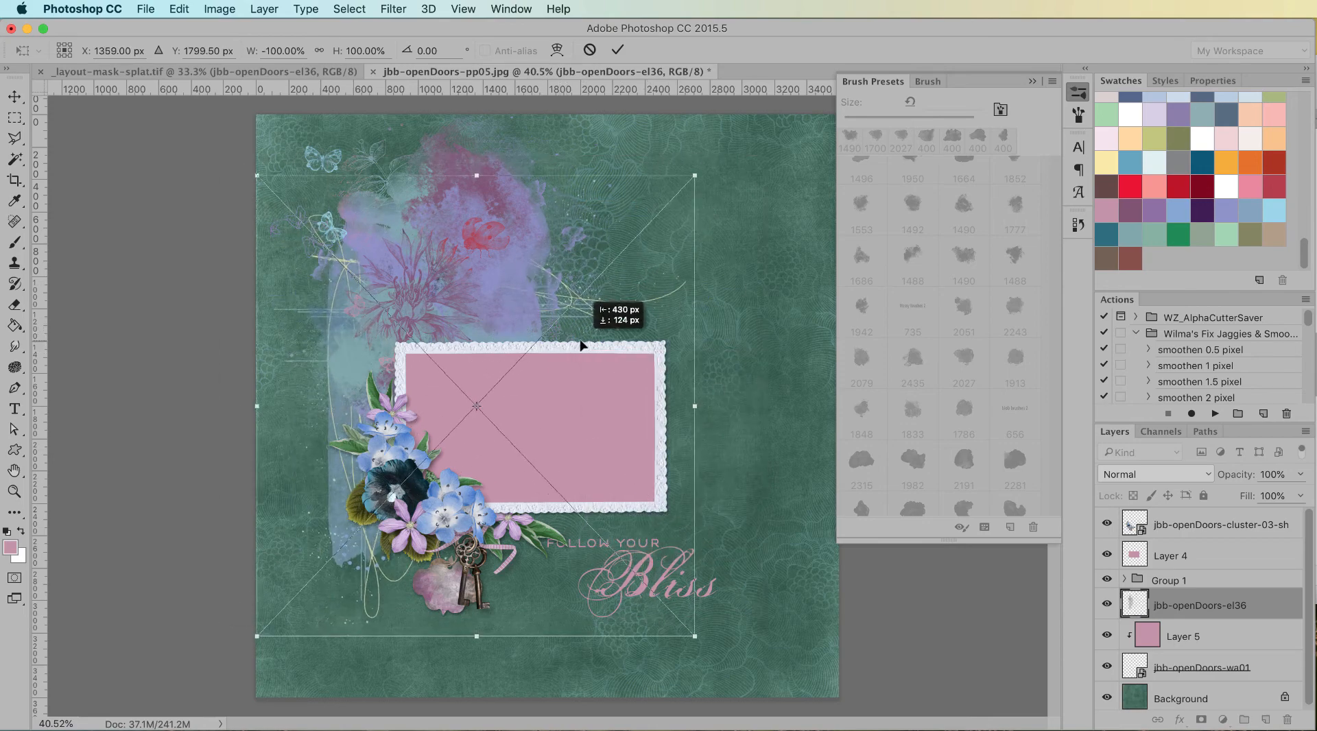
{"action": "left_click_drag", "start_coordinate": [575, 345], "coordinate": [602, 420]}
{"action": "right_click", "coordinate": [601, 420]}
{"action": "left_click", "coordinate": [566, 364]}
{"action": "mouse_move", "coordinate": [569, 363]}
{"action": "left_mouse_down"}
{"action": "mouse_move", "coordinate": [574, 386]}
{"action": "mouse_move", "coordinate": [578, 351]}
{"action": "left_mouse_up"}
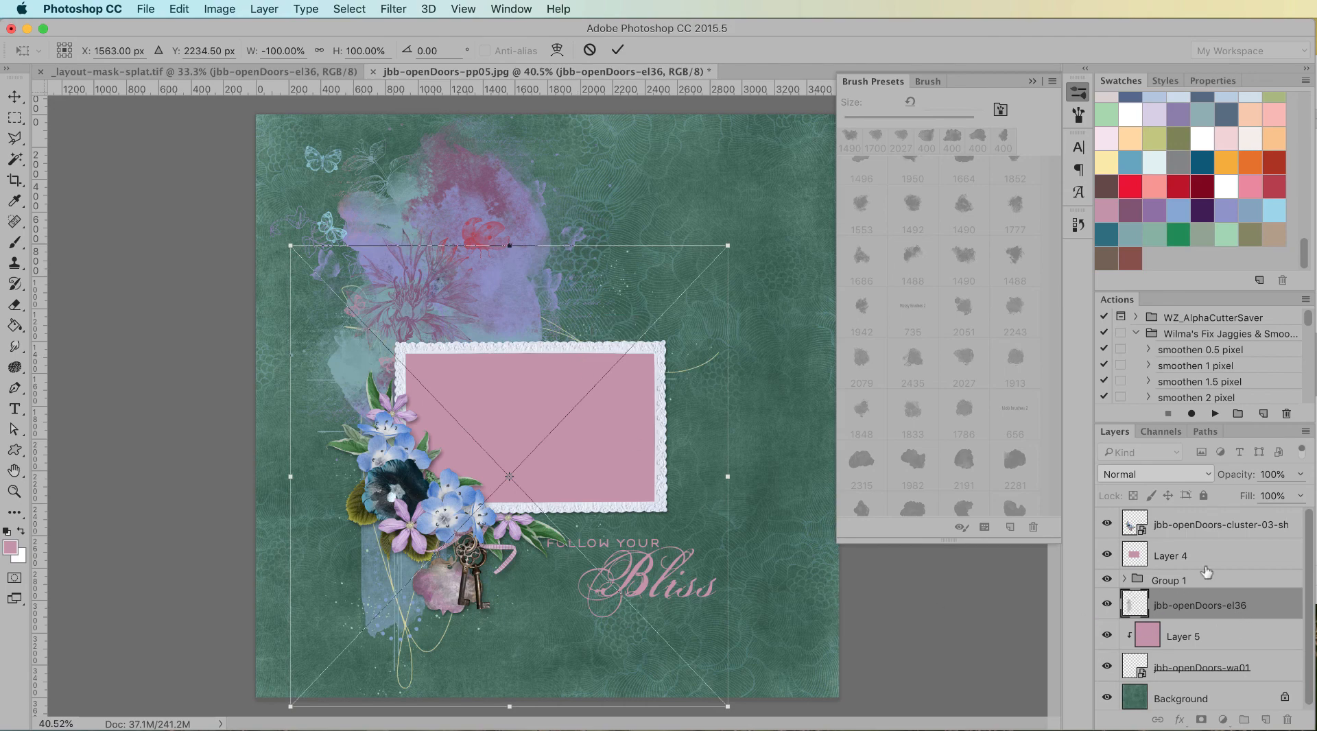
{"action": "key", "text": "Return"}
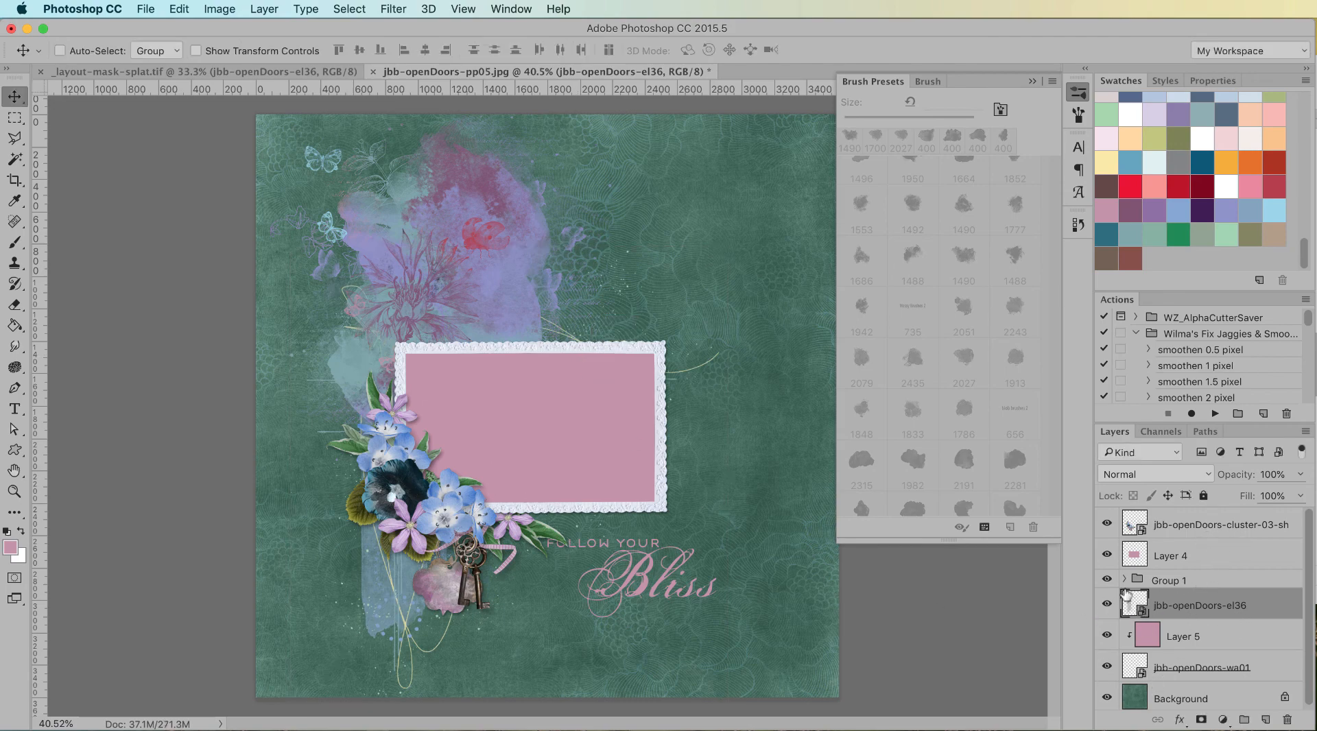
Step: Move the linked frame cluster and pink fill slightly up and to the left, leaving the painted mask group in place
{"action": "left_click", "coordinate": [1125, 580]}
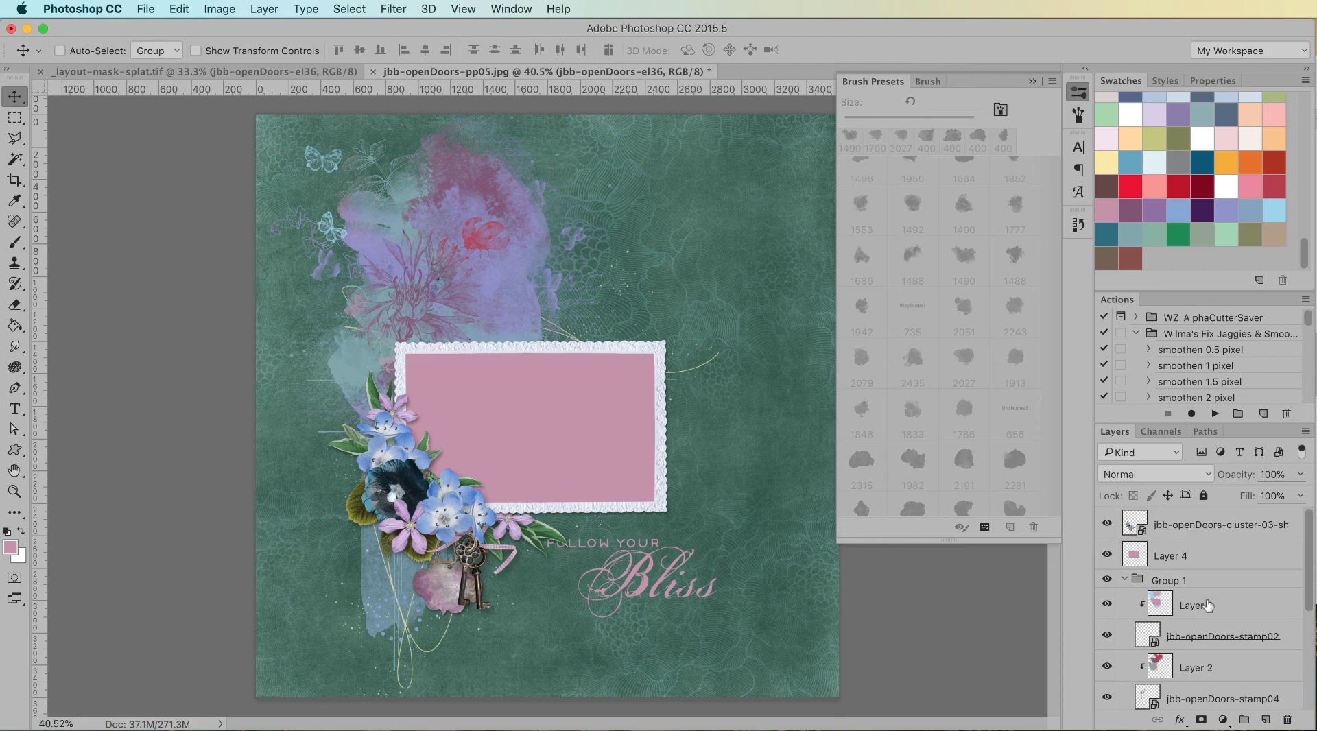
{"action": "left_click", "coordinate": [1208, 602]}
{"action": "left_click", "coordinate": [1201, 556]}
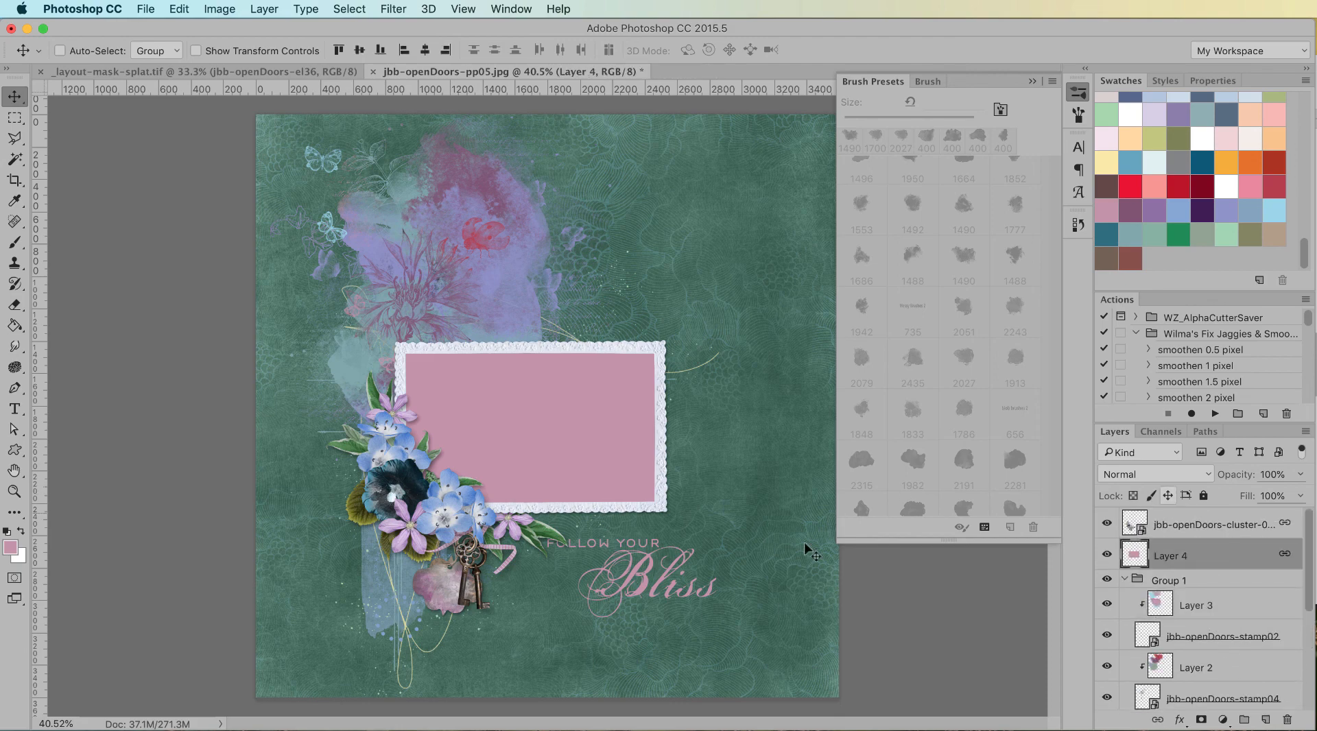
{"action": "left_click_drag", "start_coordinate": [650, 560], "coordinate": [633, 533]}
Step: Select the word art layer with its clipped pink layer and move both slightly up and to the left
{"action": "scroll", "coordinate": [1234, 664], "scroll_direction": "down", "scroll_amount": 5}
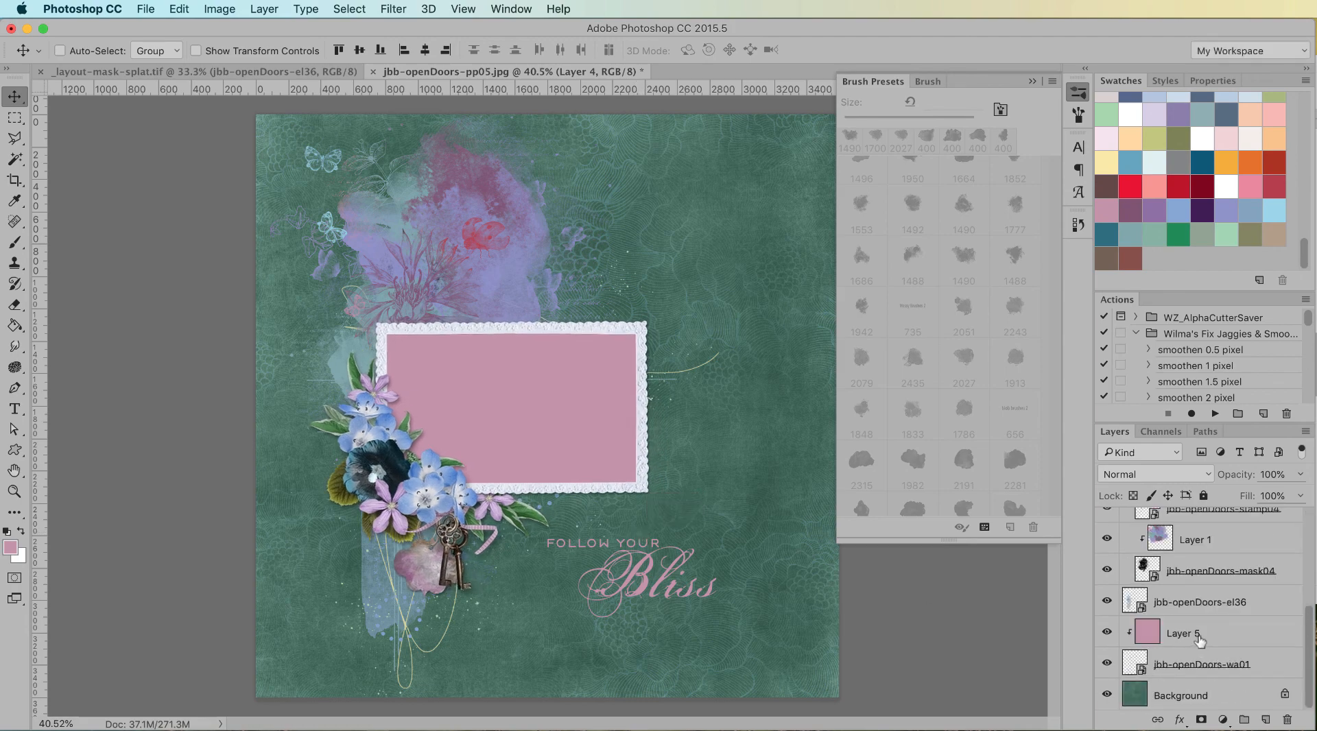
{"action": "left_click", "coordinate": [1195, 637]}
{"action": "left_click", "coordinate": [1216, 669], "text": "shift"}
{"action": "mouse_move", "coordinate": [706, 585]}
{"action": "left_mouse_down"}
{"action": "mouse_move", "coordinate": [692, 560]}
{"action": "mouse_move", "coordinate": [688, 574]}
{"action": "left_mouse_up"}
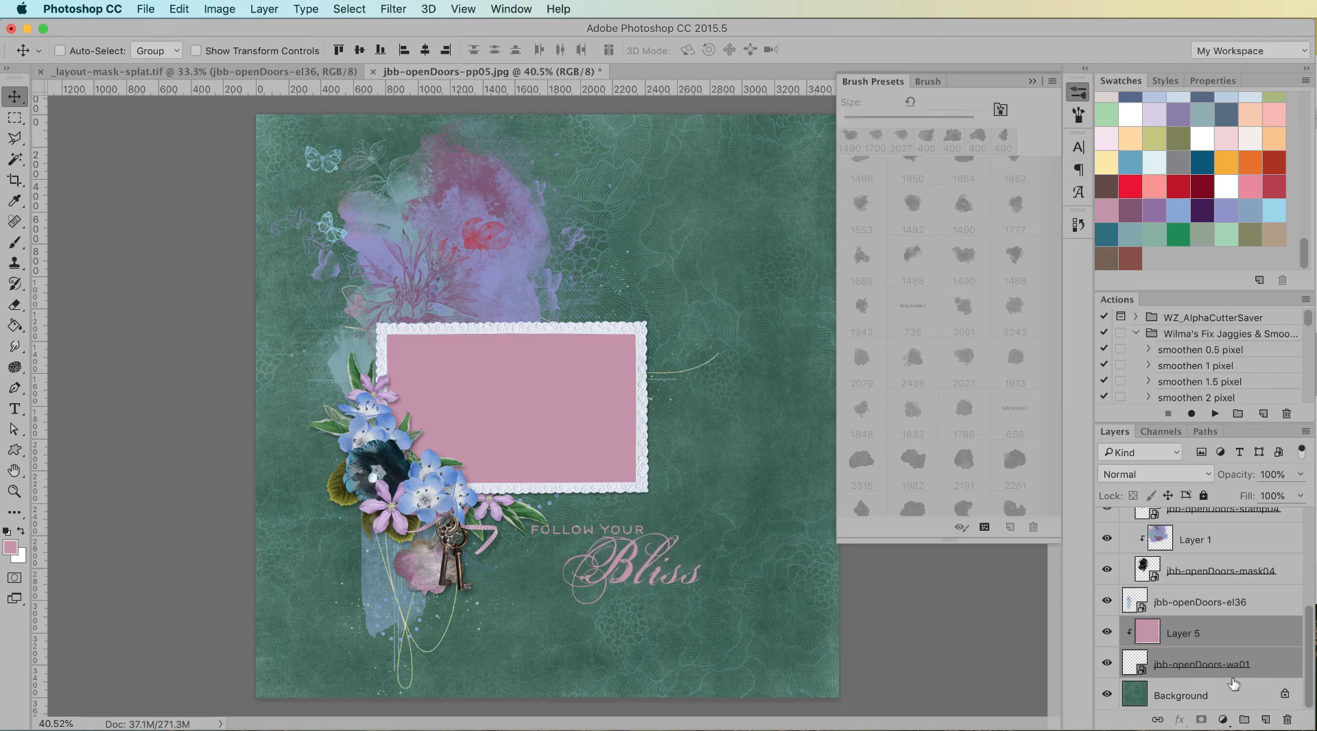